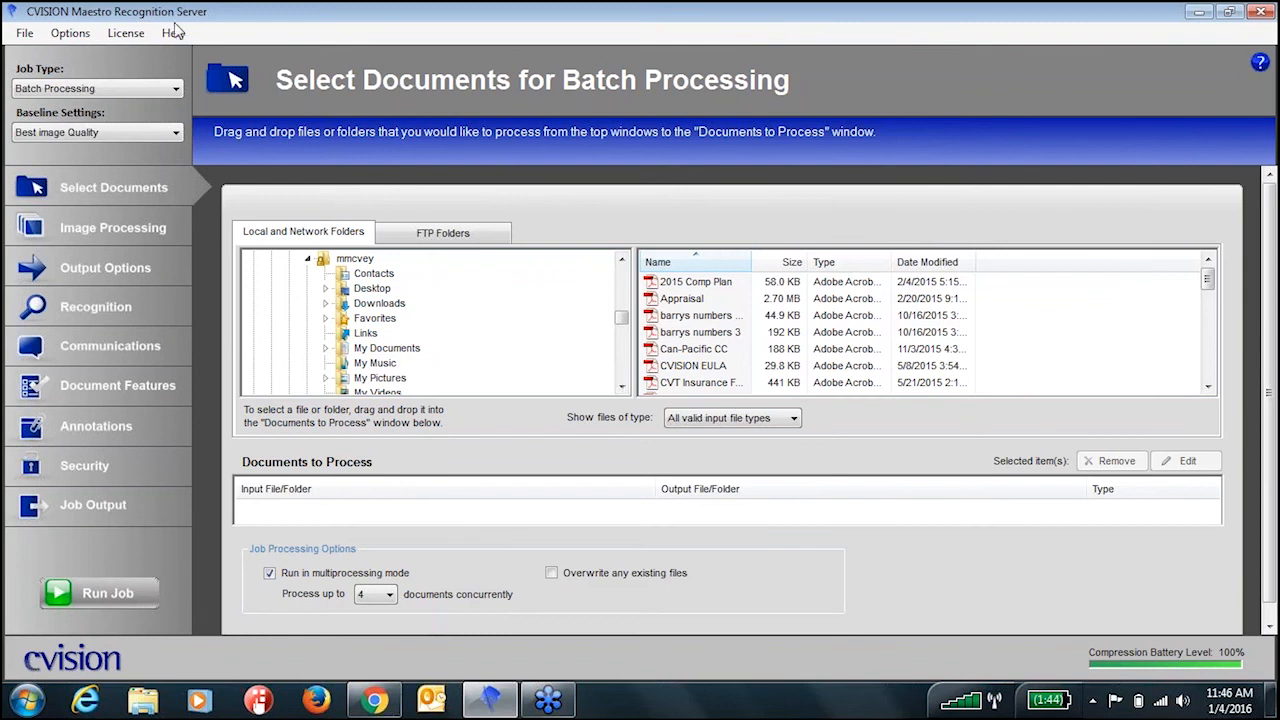
- Clear all selected options and revert the job configuration to the factory defaults
left_click(27, 34)
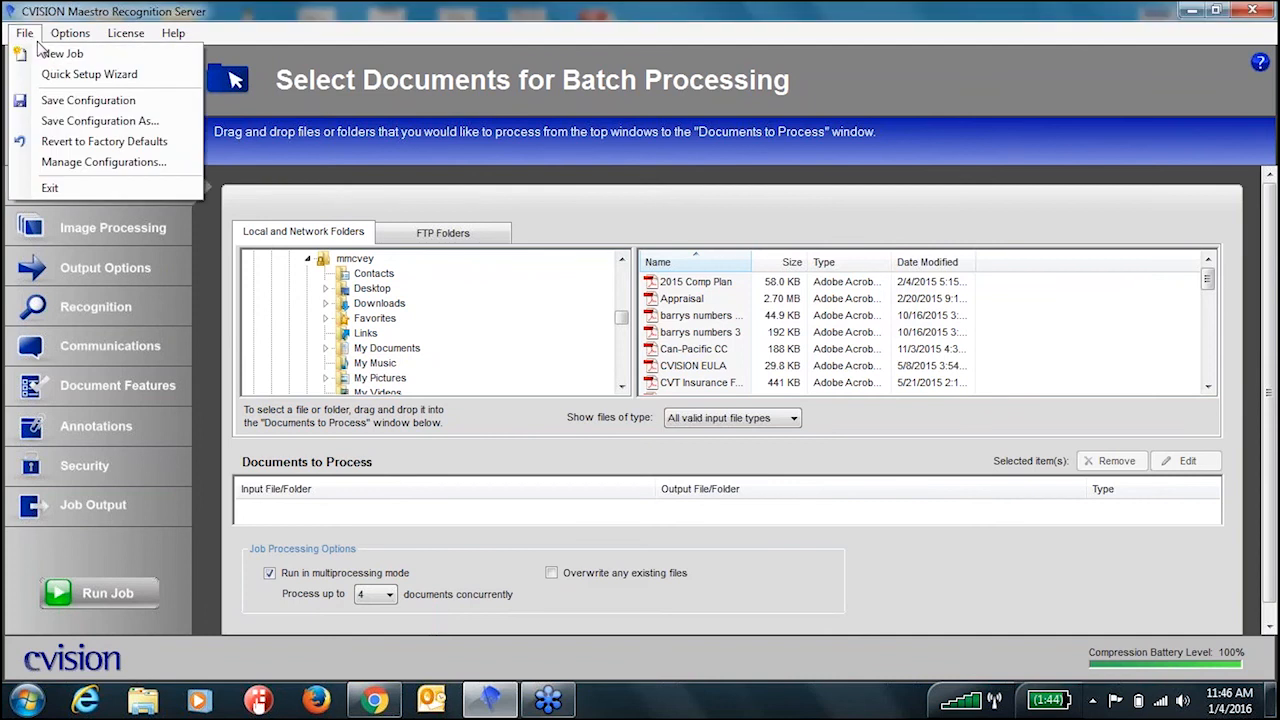
left_click(101, 142)
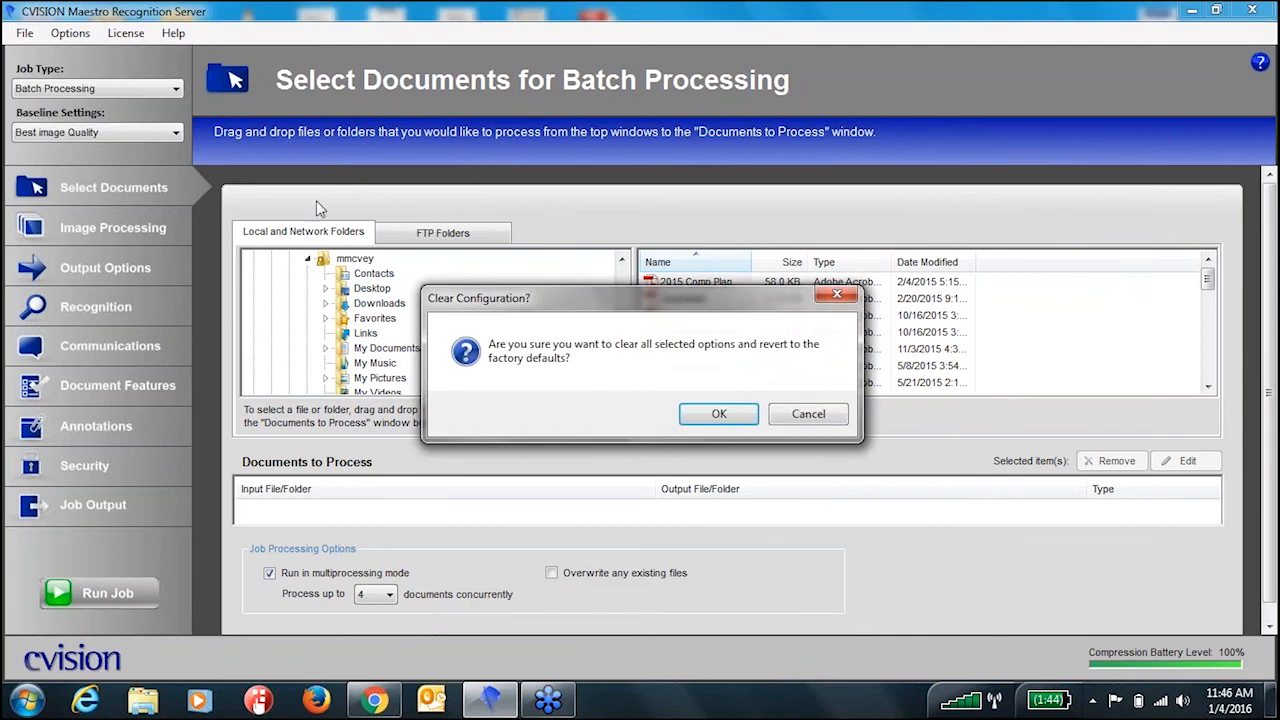
left_click(729, 420)
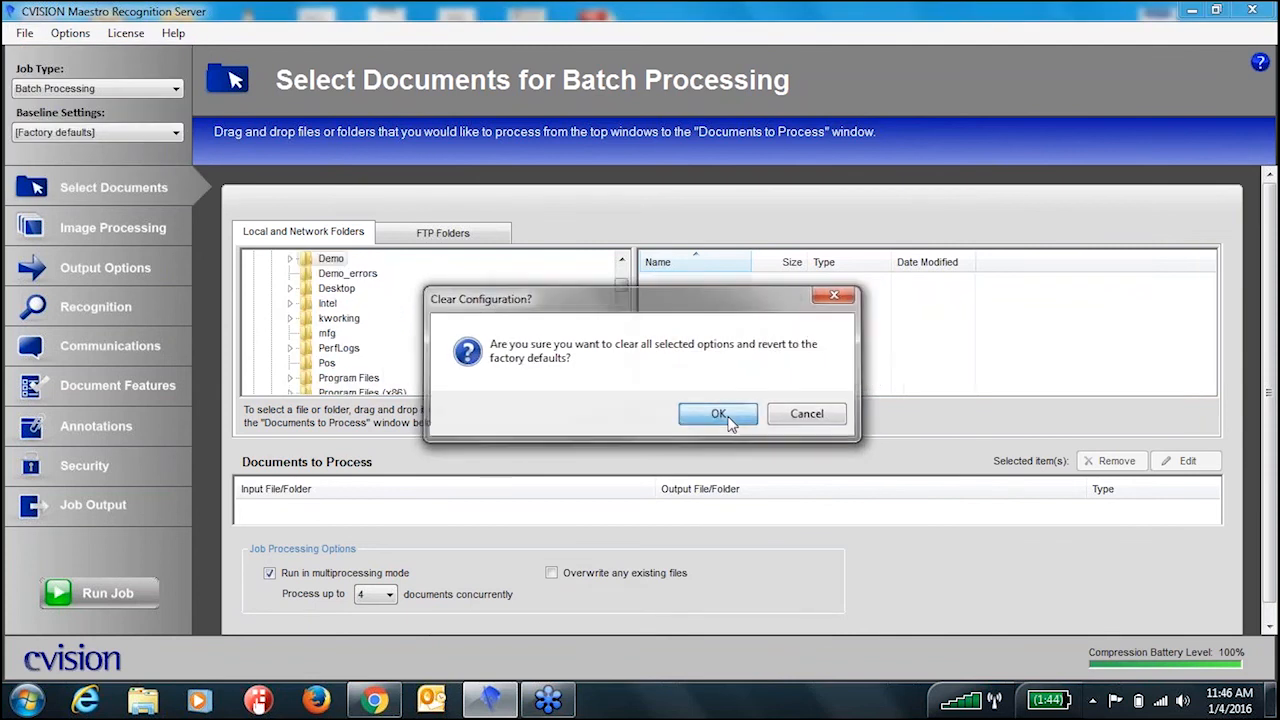
left_click(729, 420)
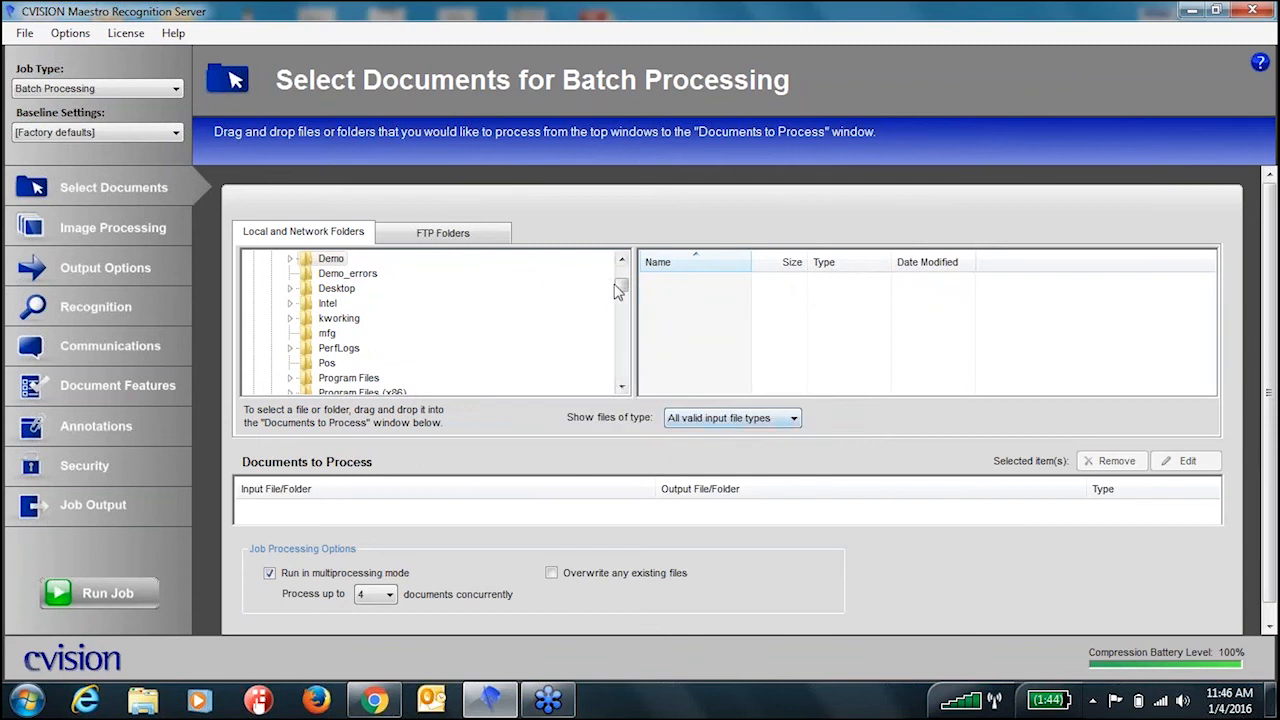
- Add the Sample Documents folder from the local folder tree to the documents to process
left_click_drag(621, 287, 621, 375)
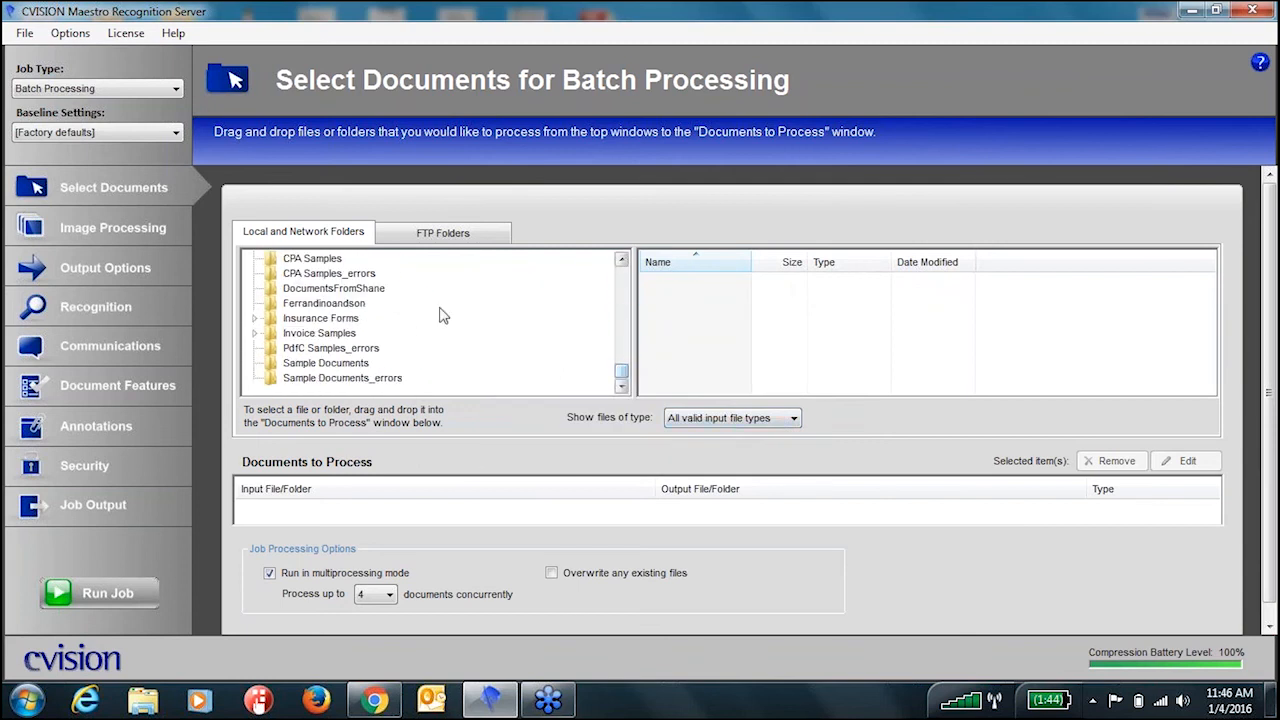
left_click(147, 91)
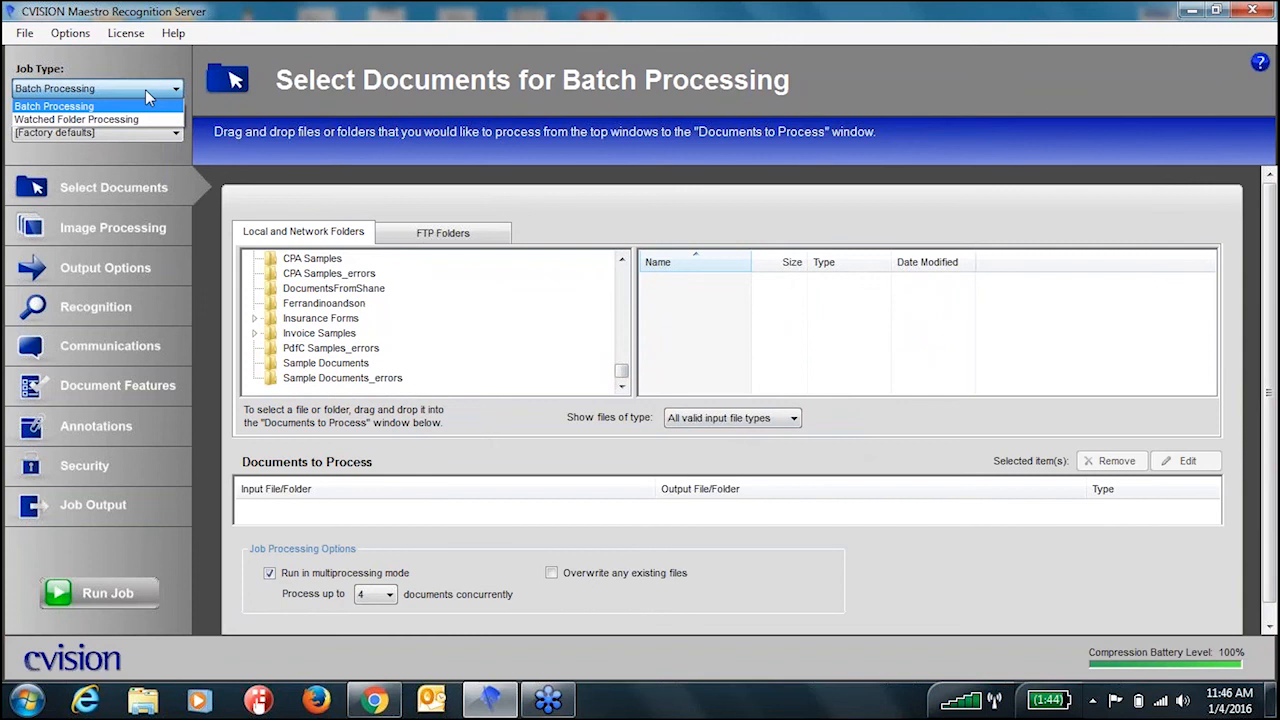
left_click(145, 89)
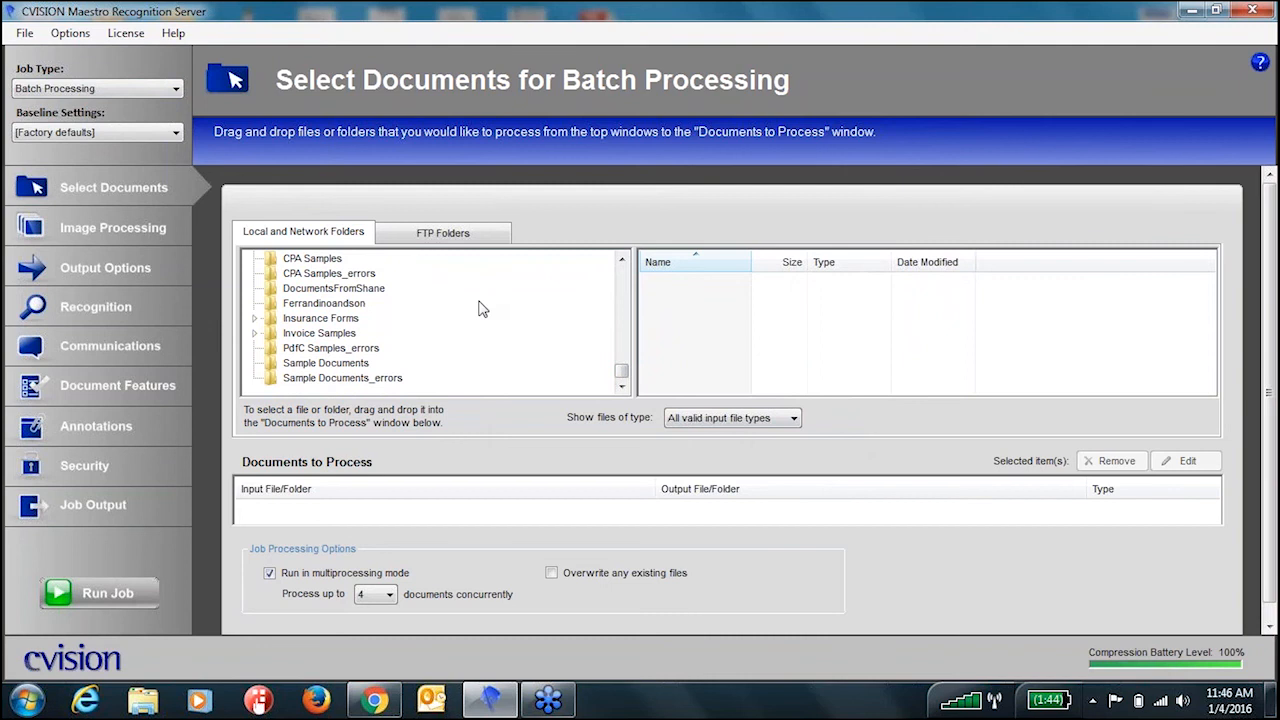
left_click(370, 364)
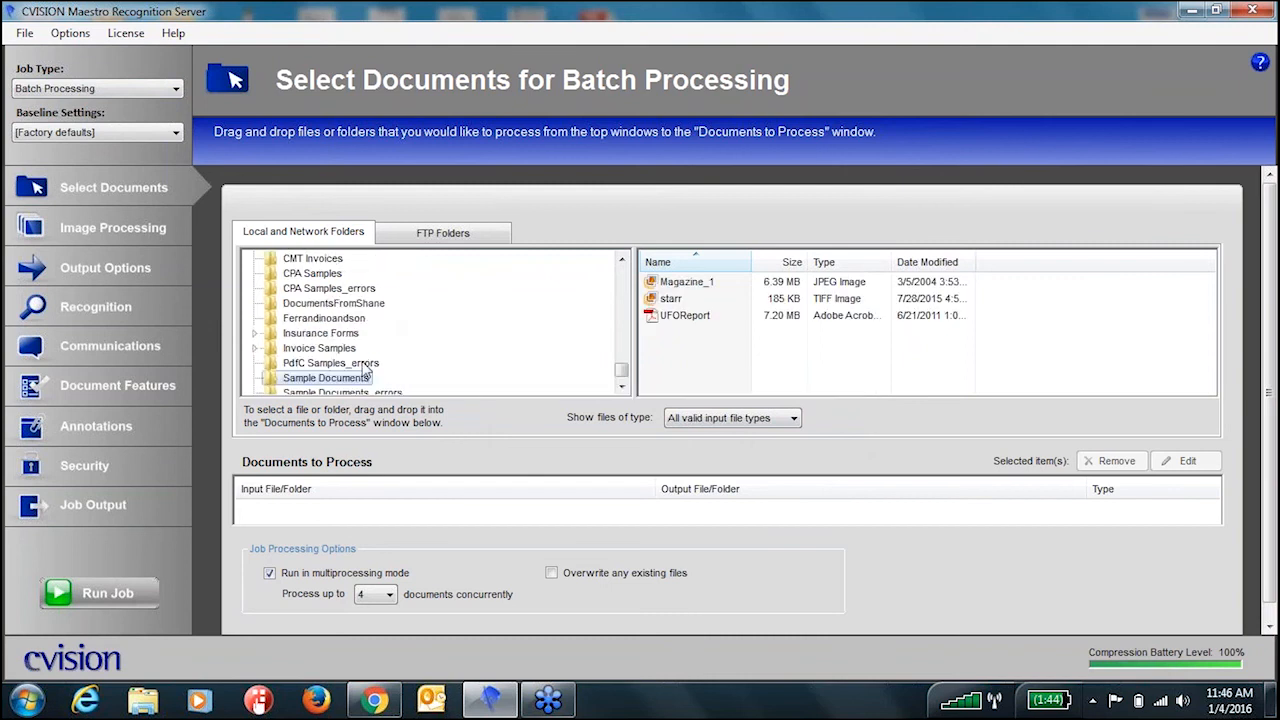
left_click(621, 386)
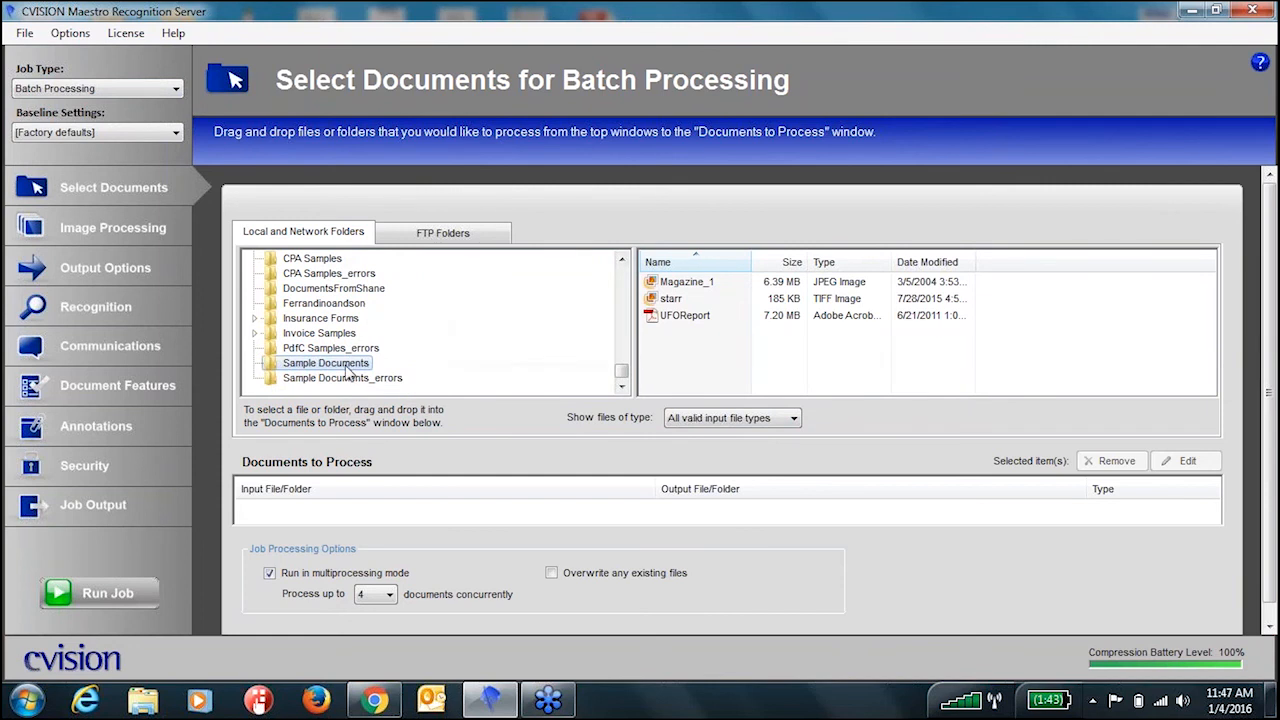
left_click_drag(347, 370, 407, 513)
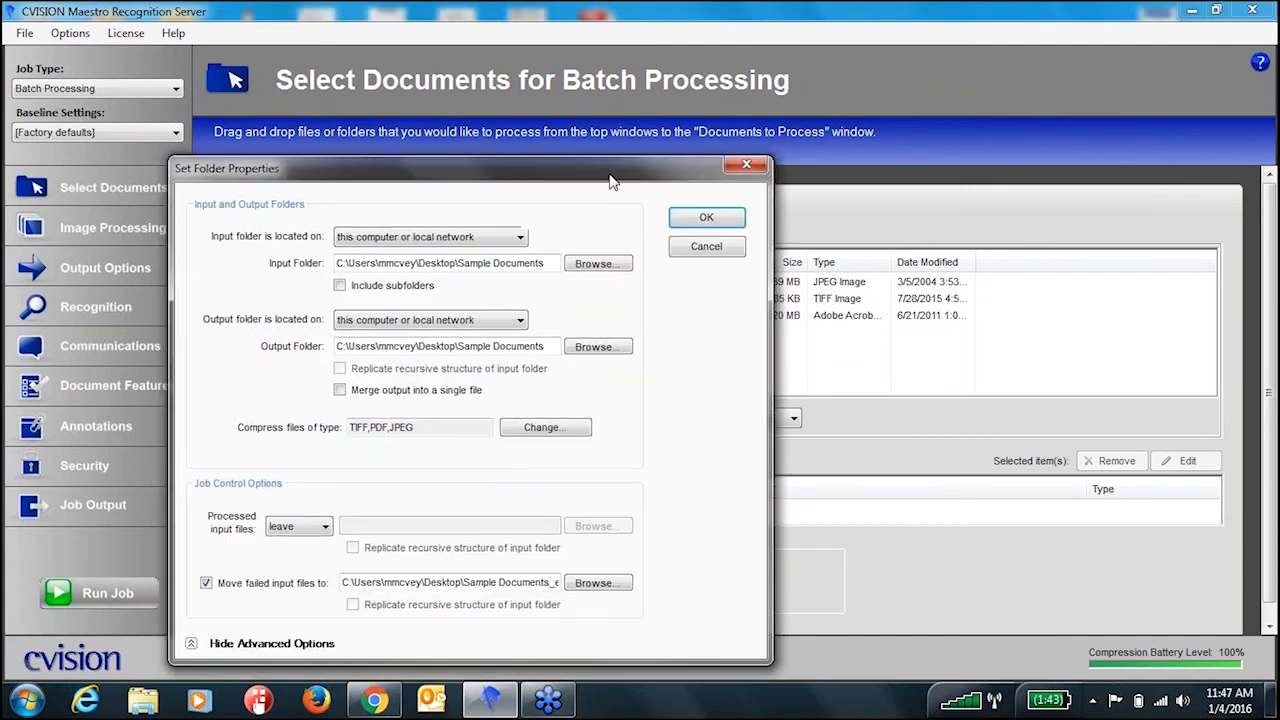
- Keep TIFF, PDF and JPEG as the input file formats and accept the Sample Documents folder properties
left_click_drag(598, 176, 682, 119)
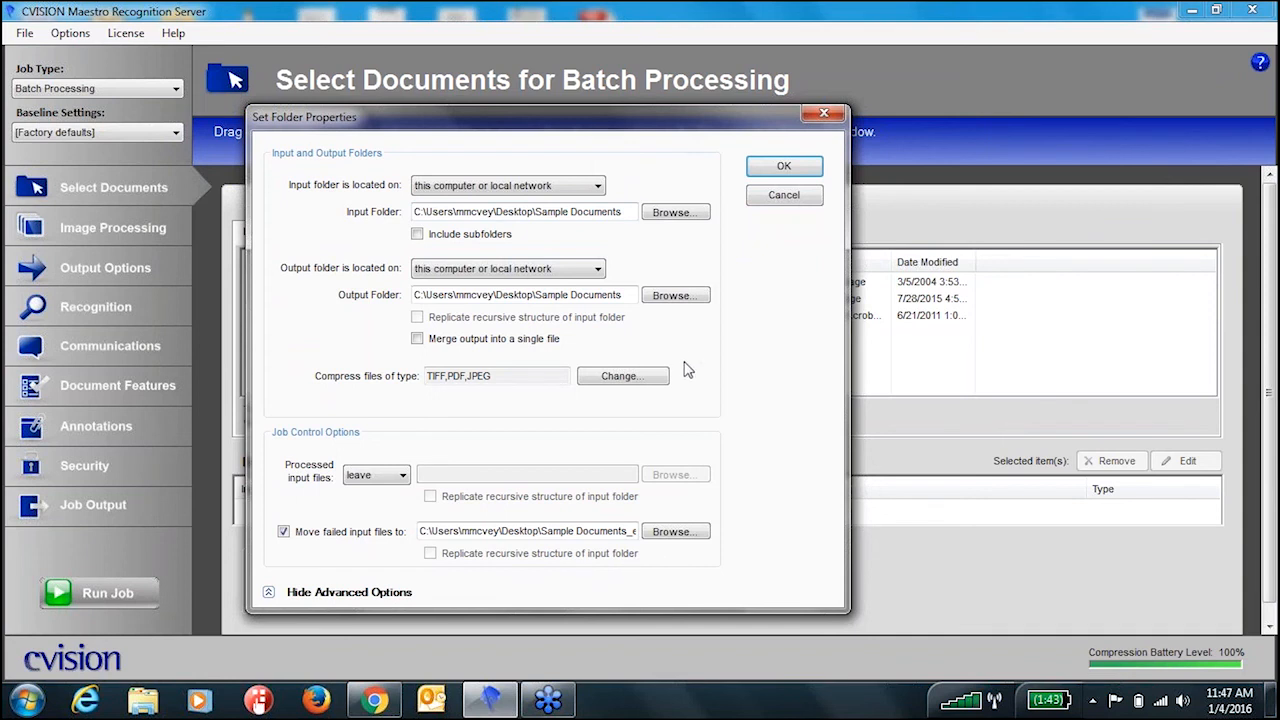
left_click(622, 376)
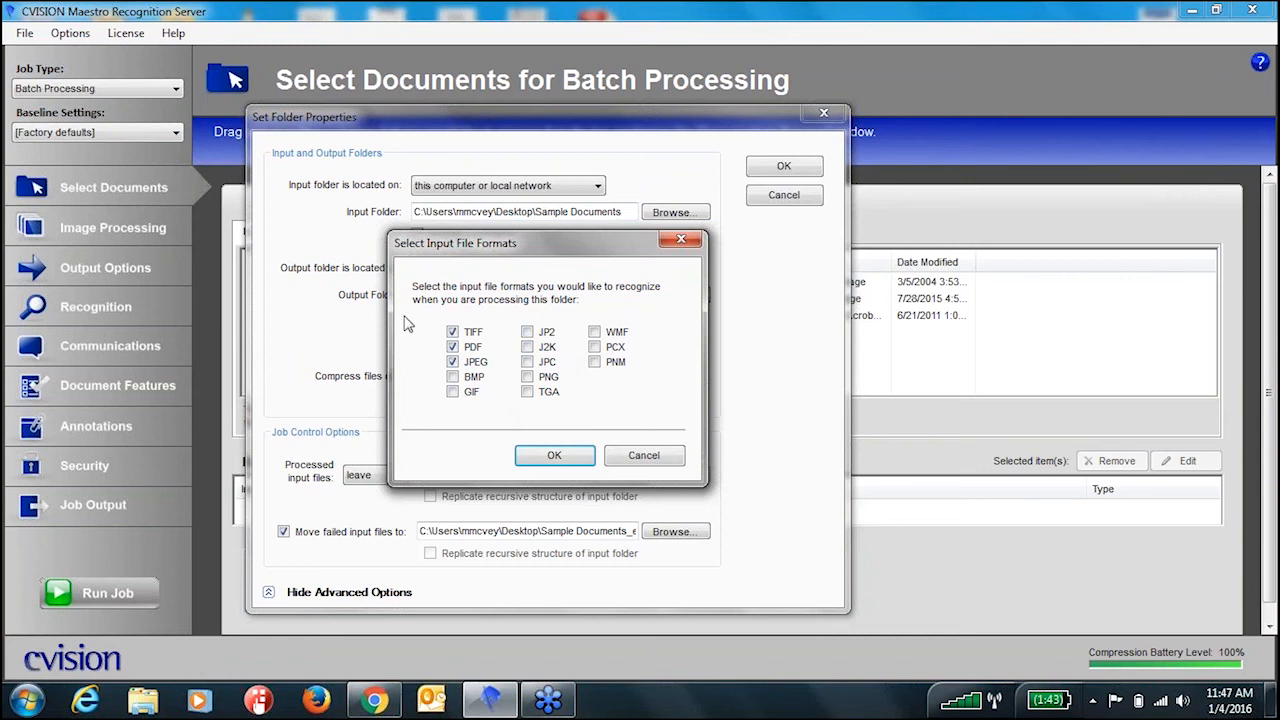
left_click(568, 455)
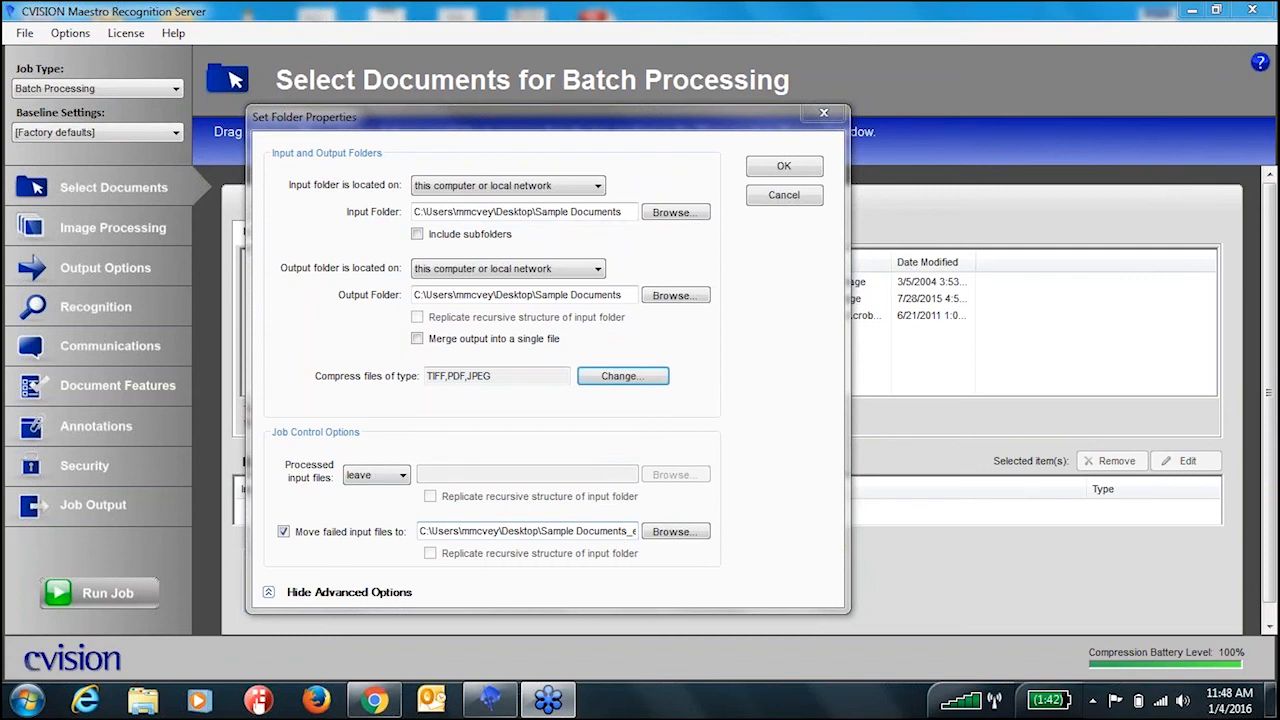
left_click(786, 167)
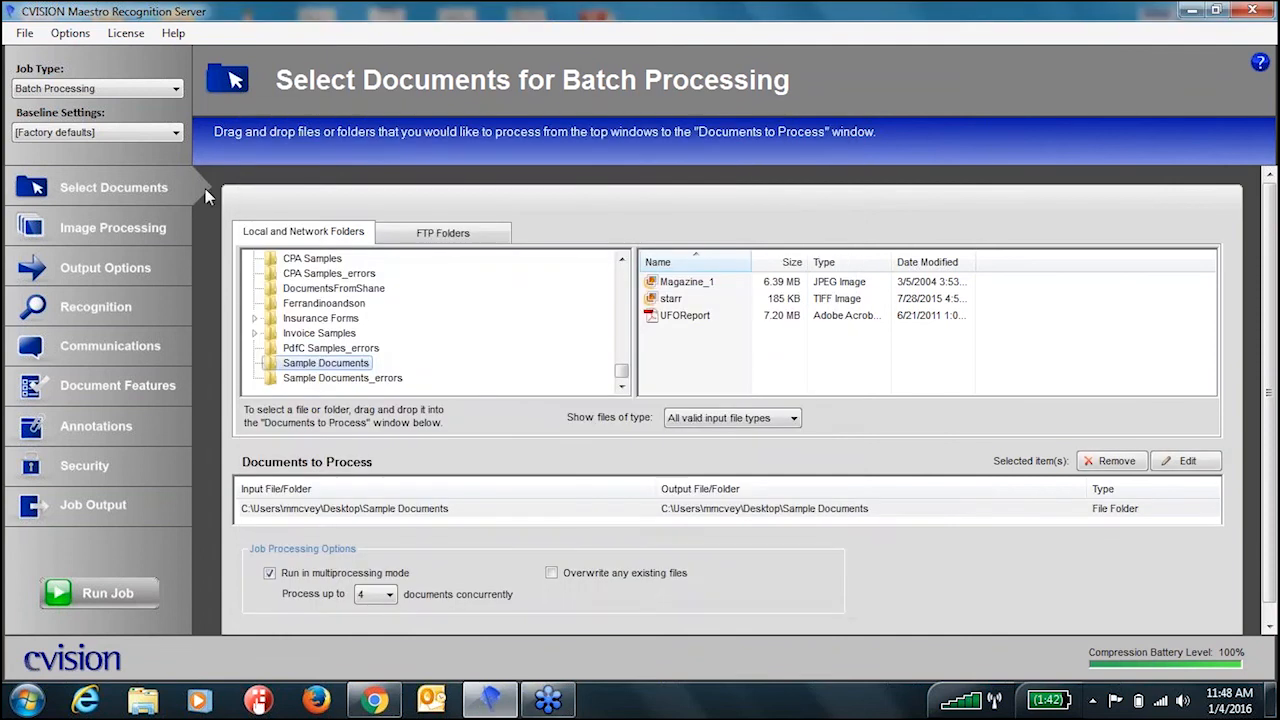
- Turn on despeckling for bitonal images and rasterize each PDF page for both image processing and OCR/recognition
left_click(129, 216)
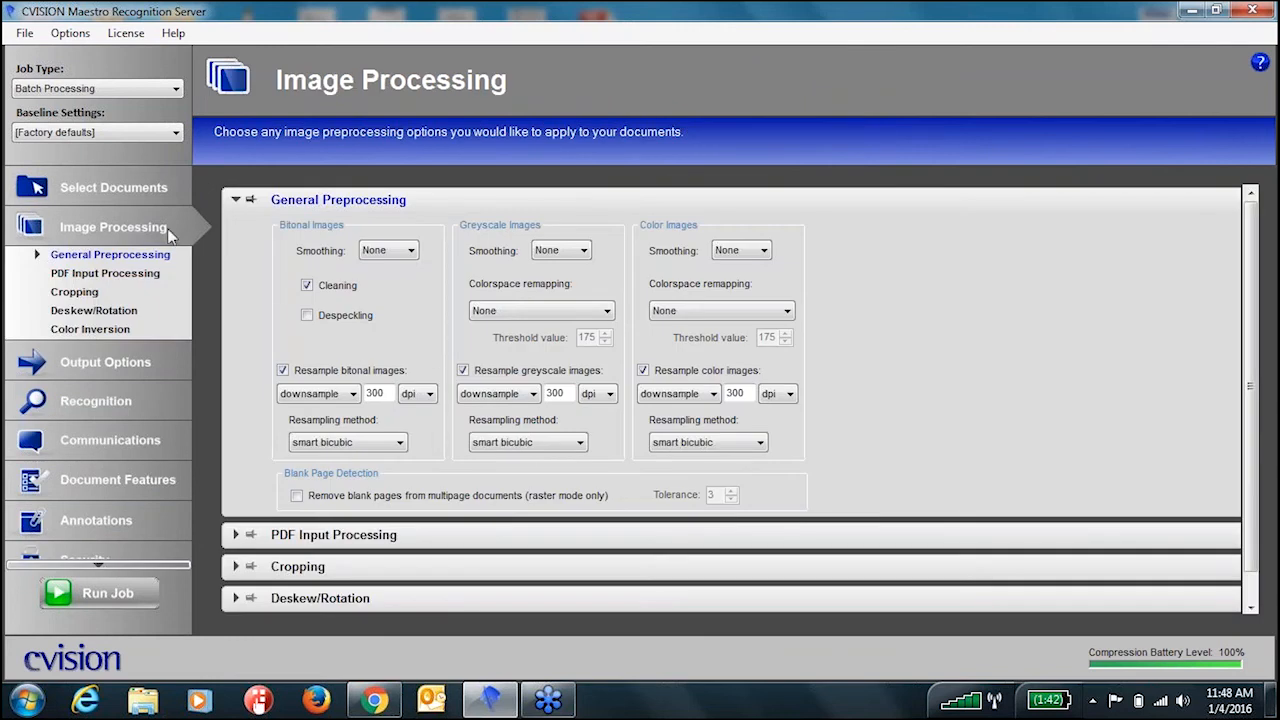
left_click(309, 315)
left_click(127, 275)
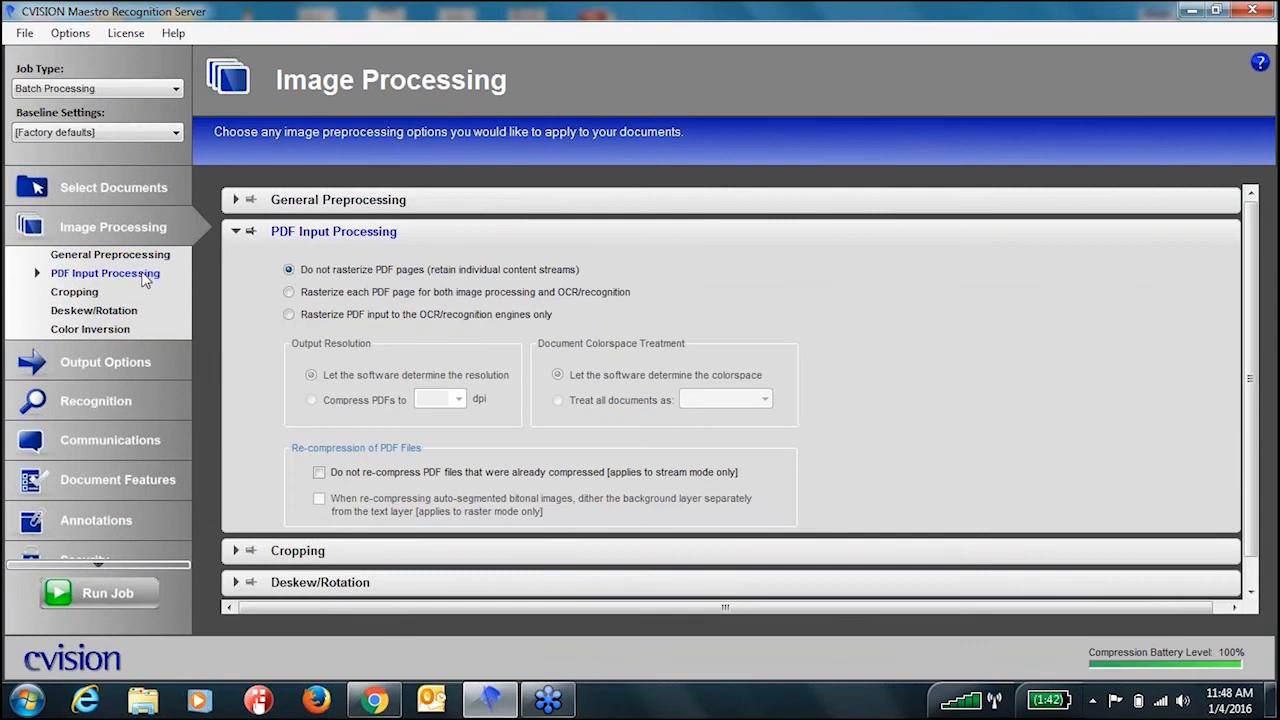
left_click(289, 293)
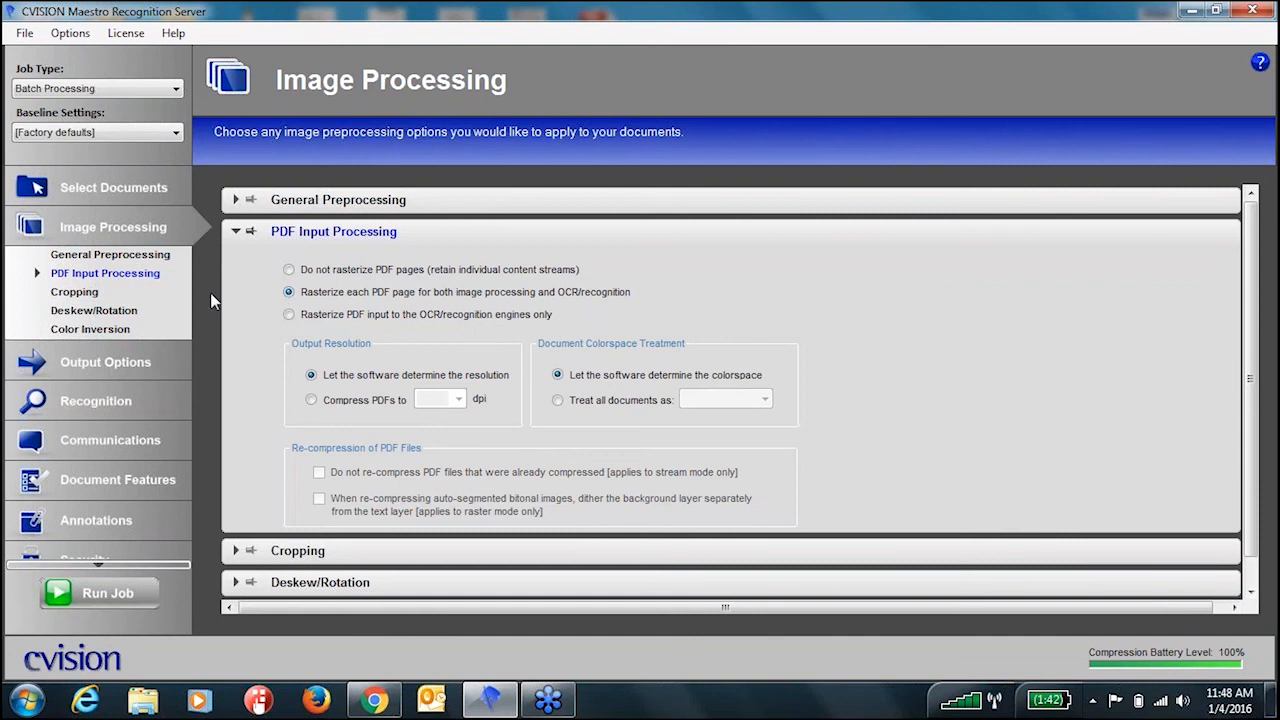
- Look over the cropping options and set page deskew/rotation to automatically rotate all pages to their readable orientation
left_click(121, 290)
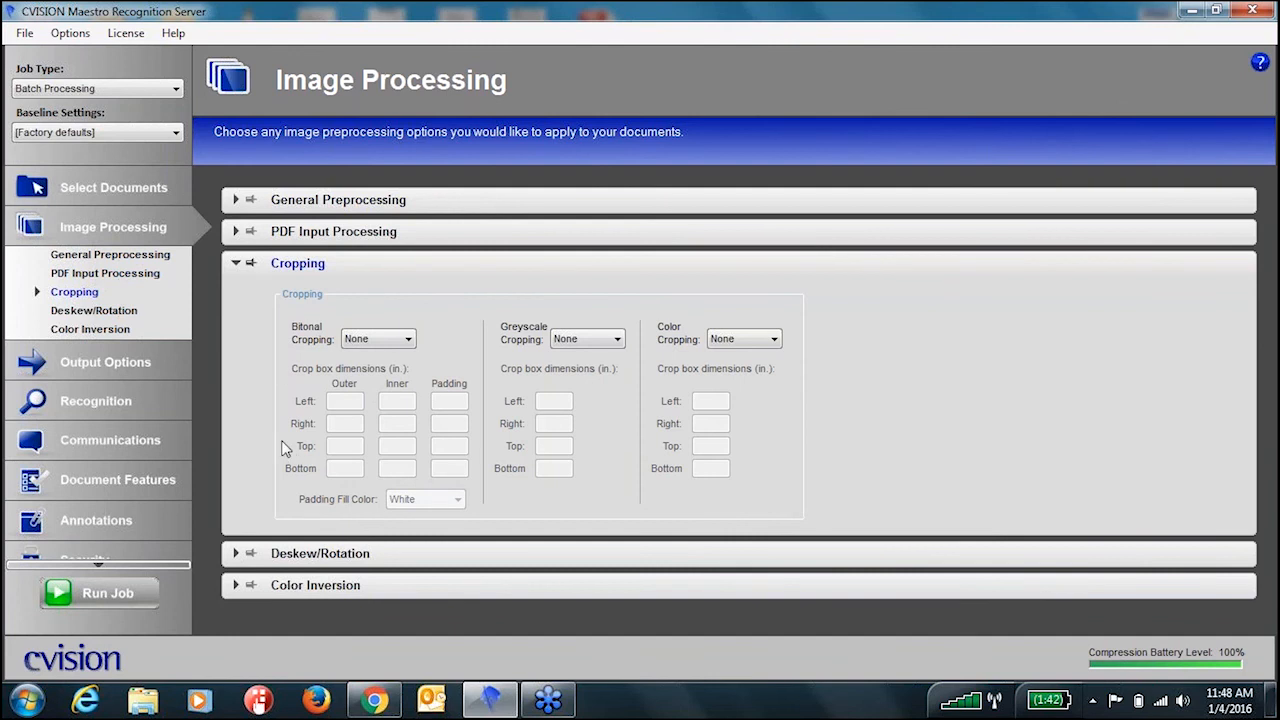
left_click(104, 313)
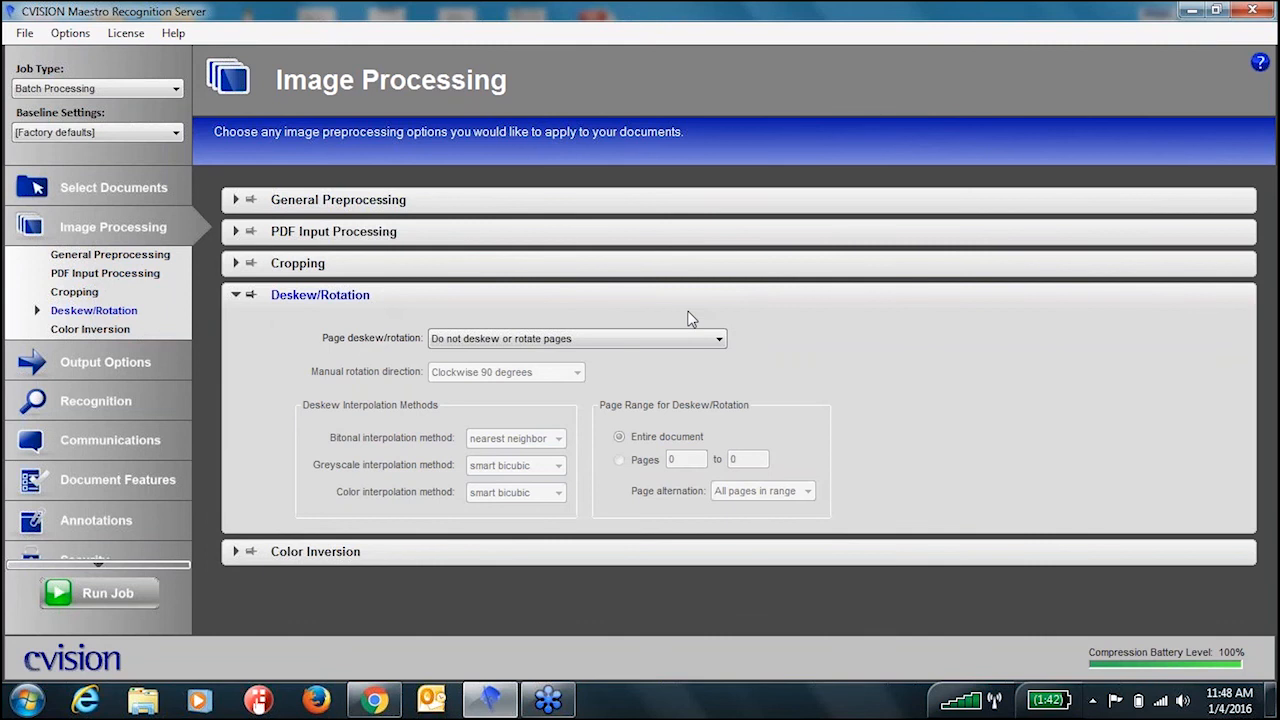
left_click(714, 338)
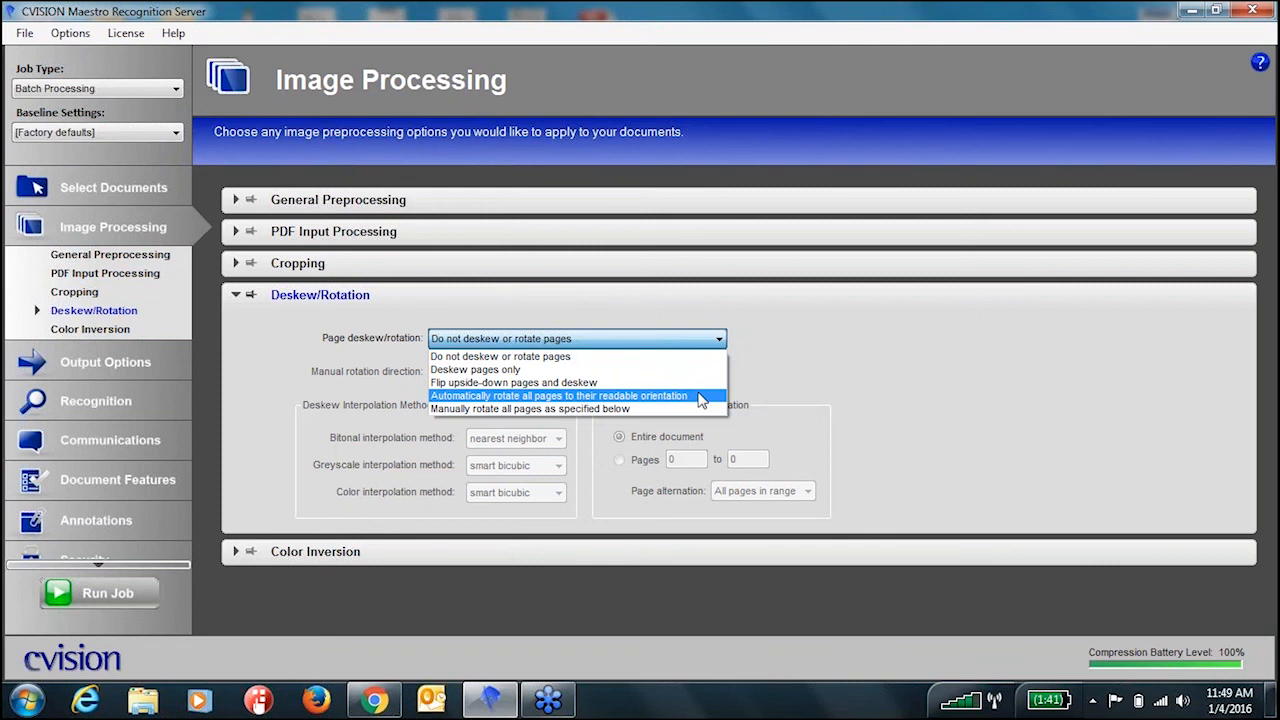
left_click(699, 395)
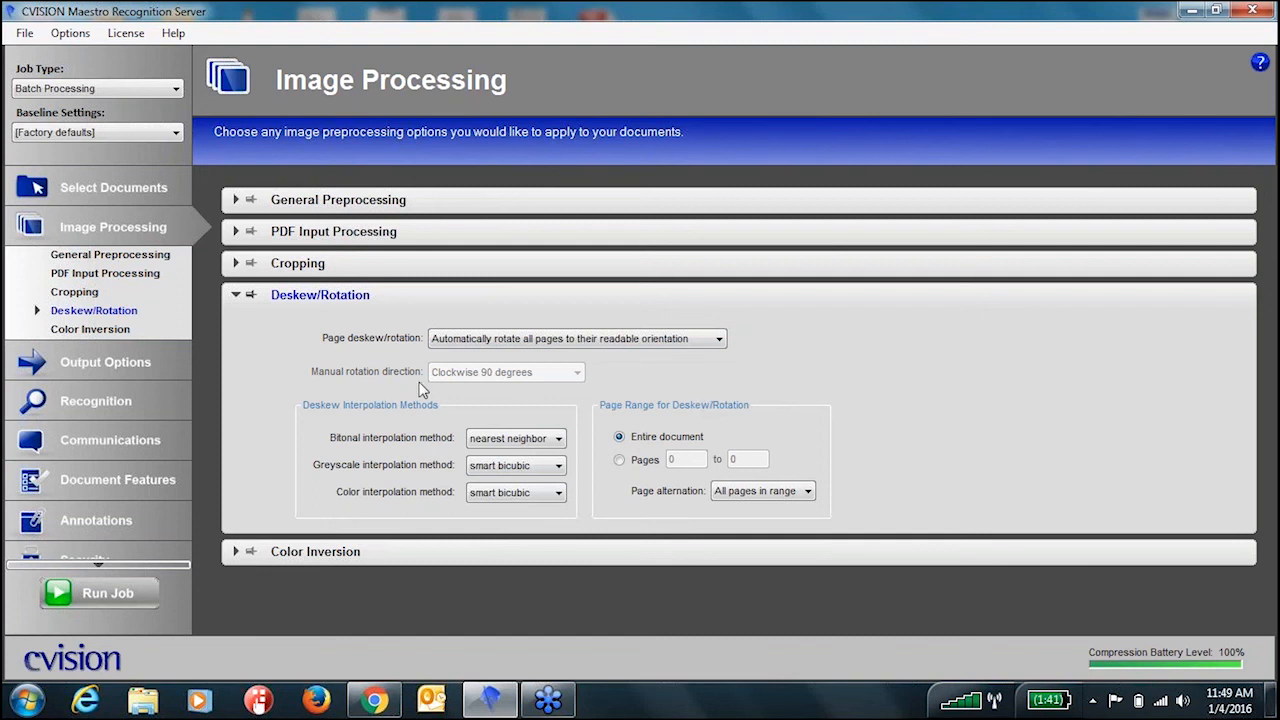
- Review the page color inversion choices and set the output PDF version to 1.7 (Adobe Acrobat 8.x / 9.x)
left_click(137, 335)
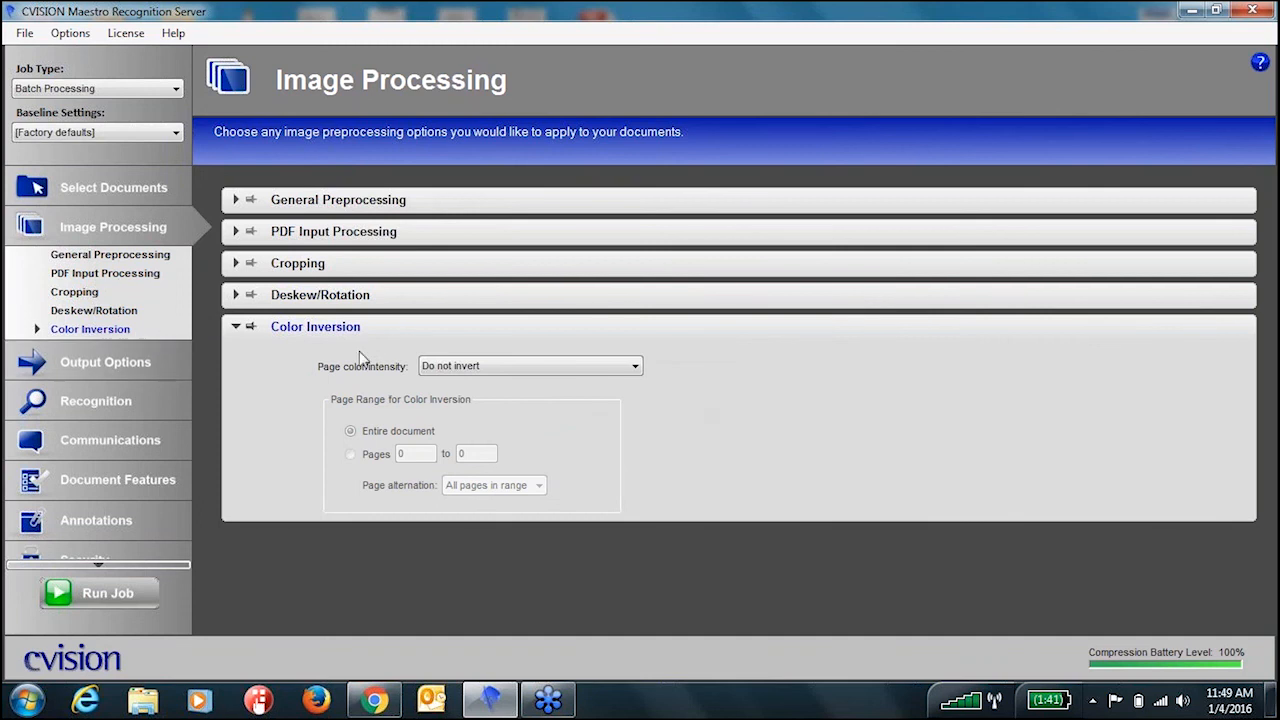
left_click(636, 366)
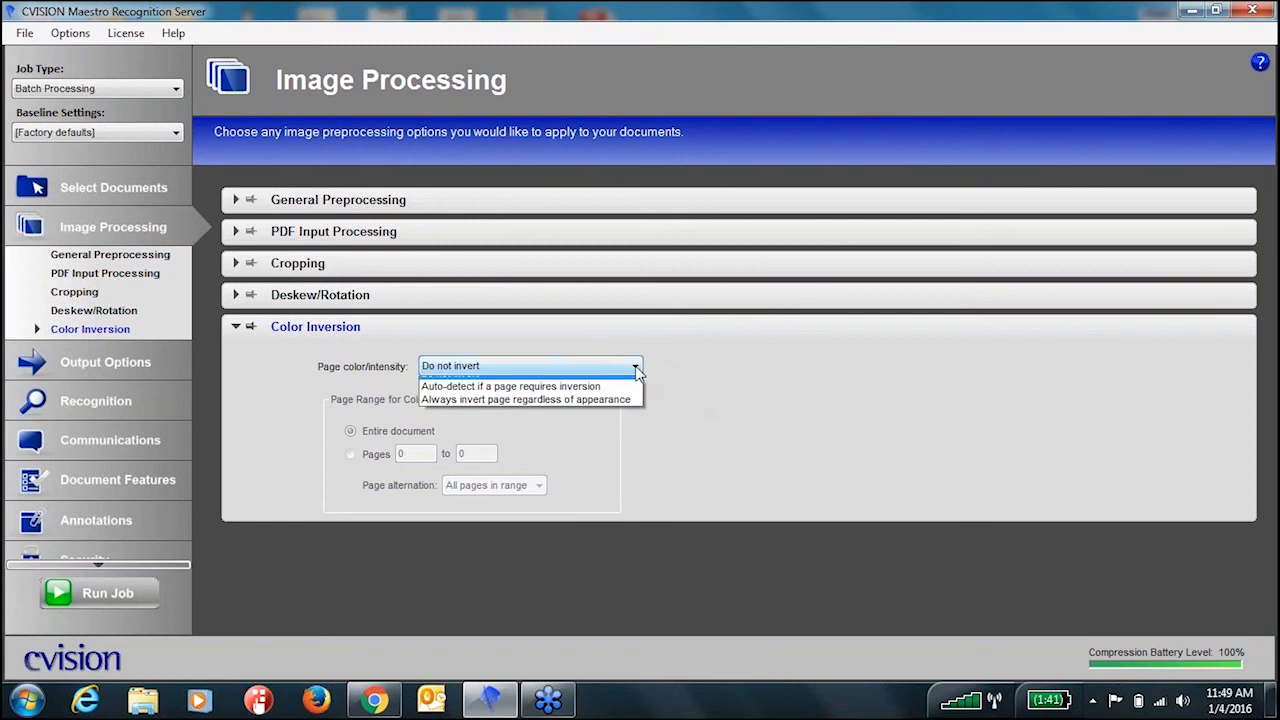
left_click(677, 371)
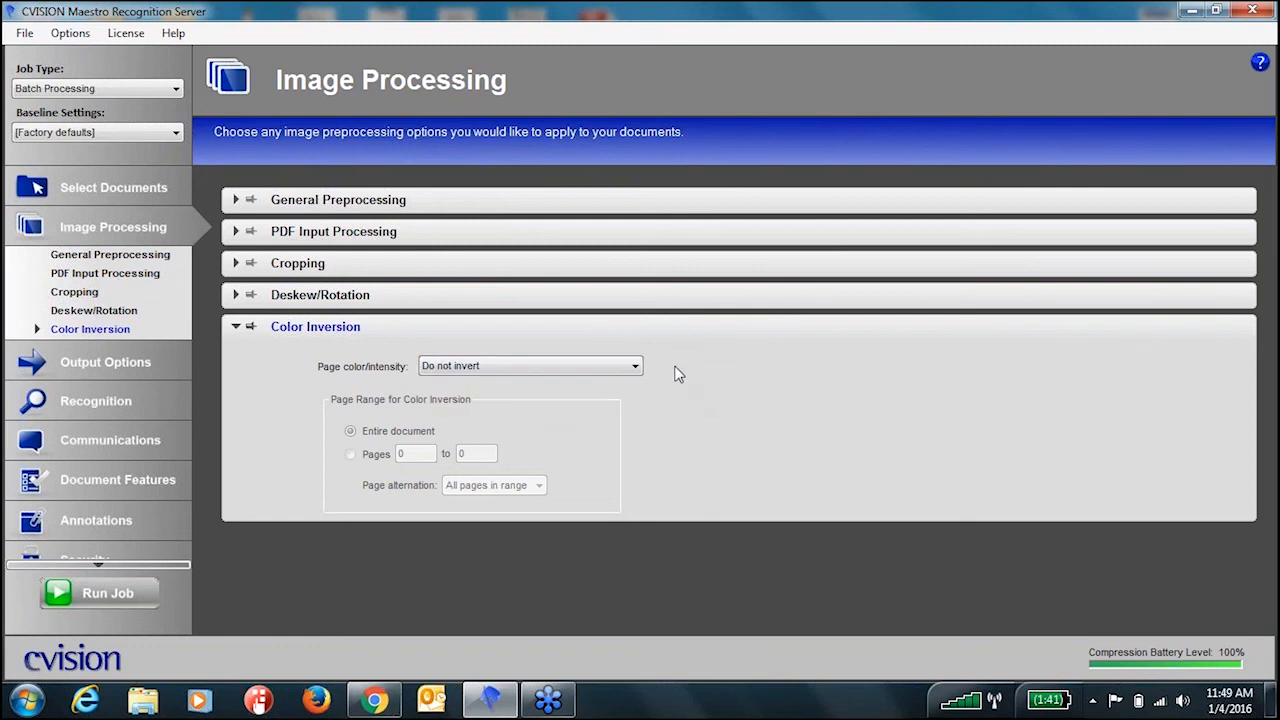
mouse_move(440, 375)
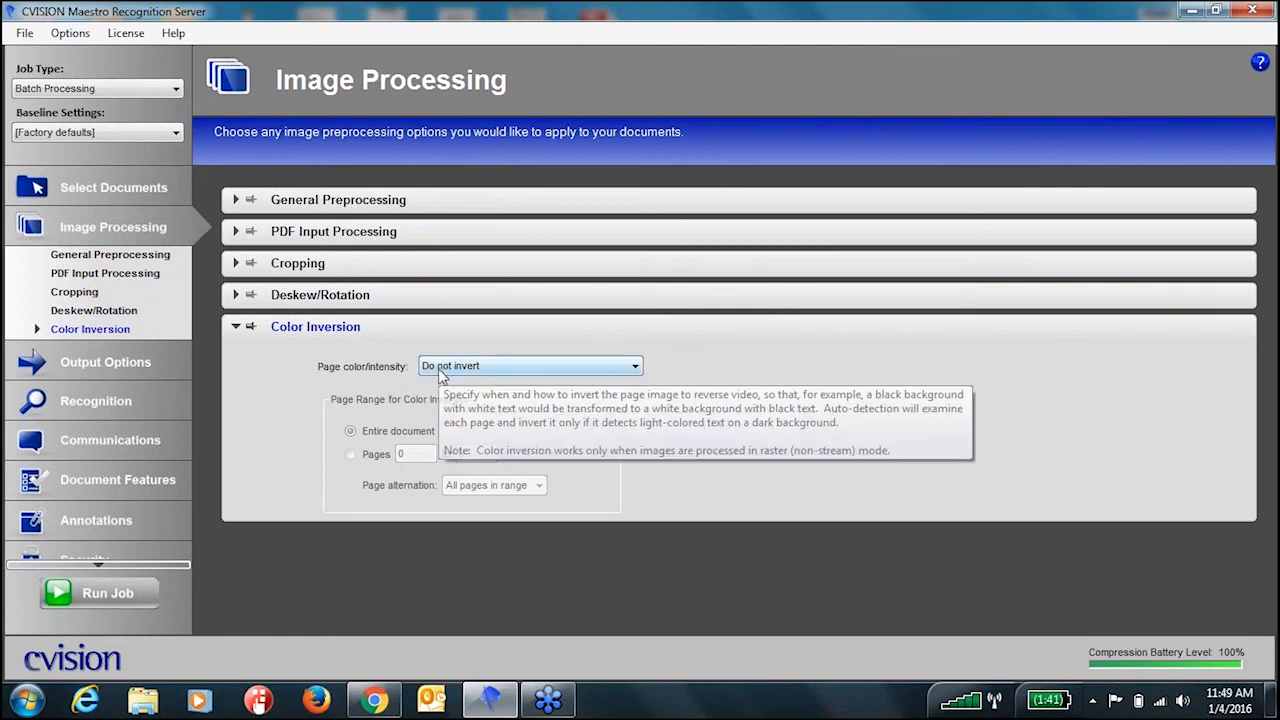
left_click(177, 362)
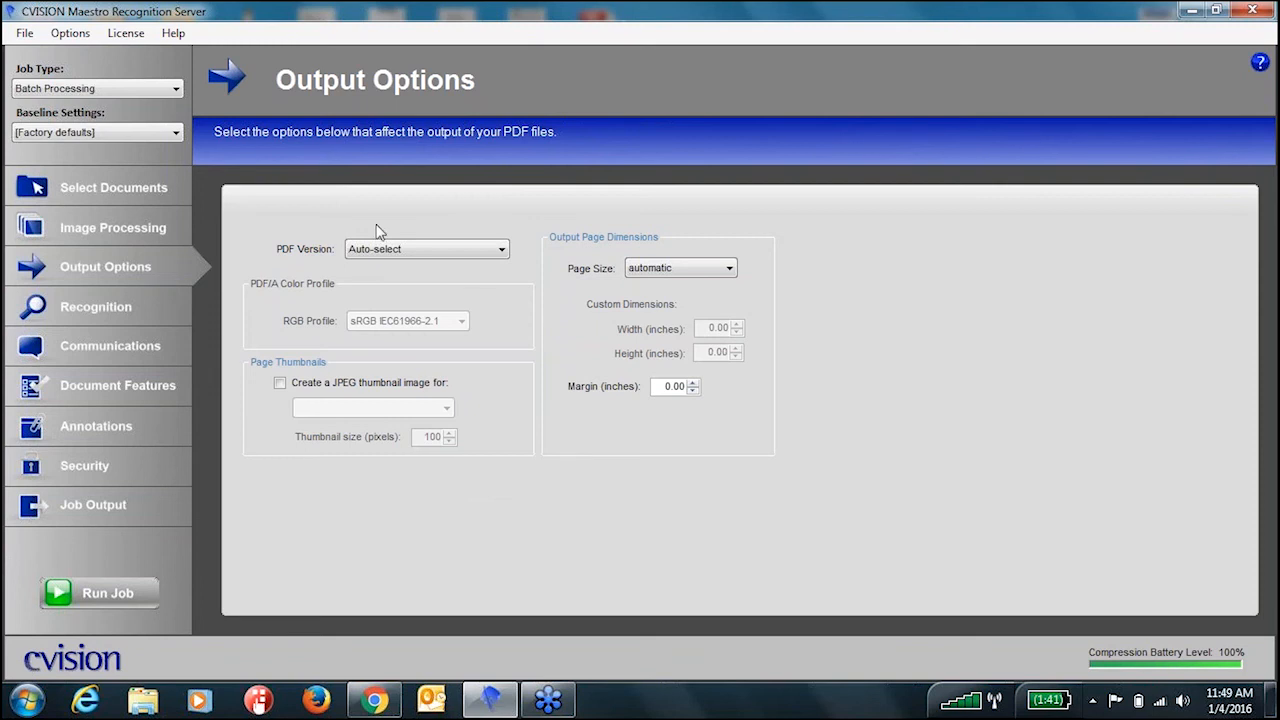
left_click(502, 252)
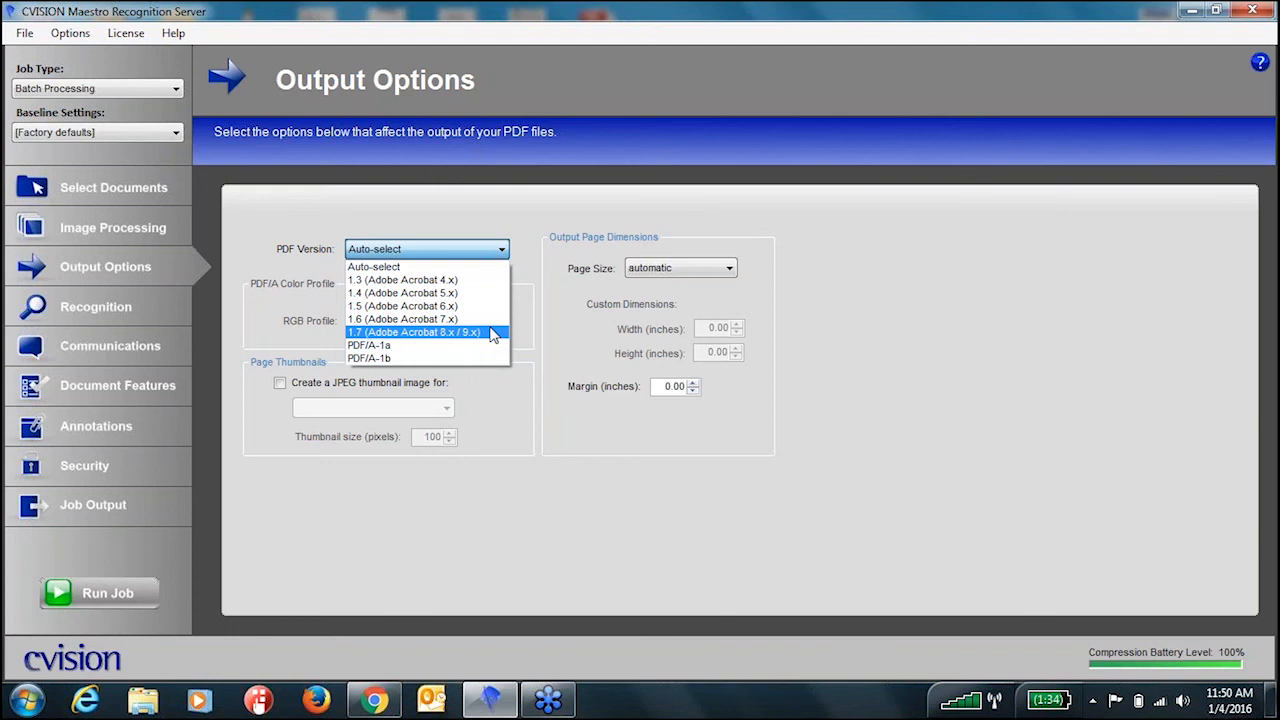
left_click(480, 332)
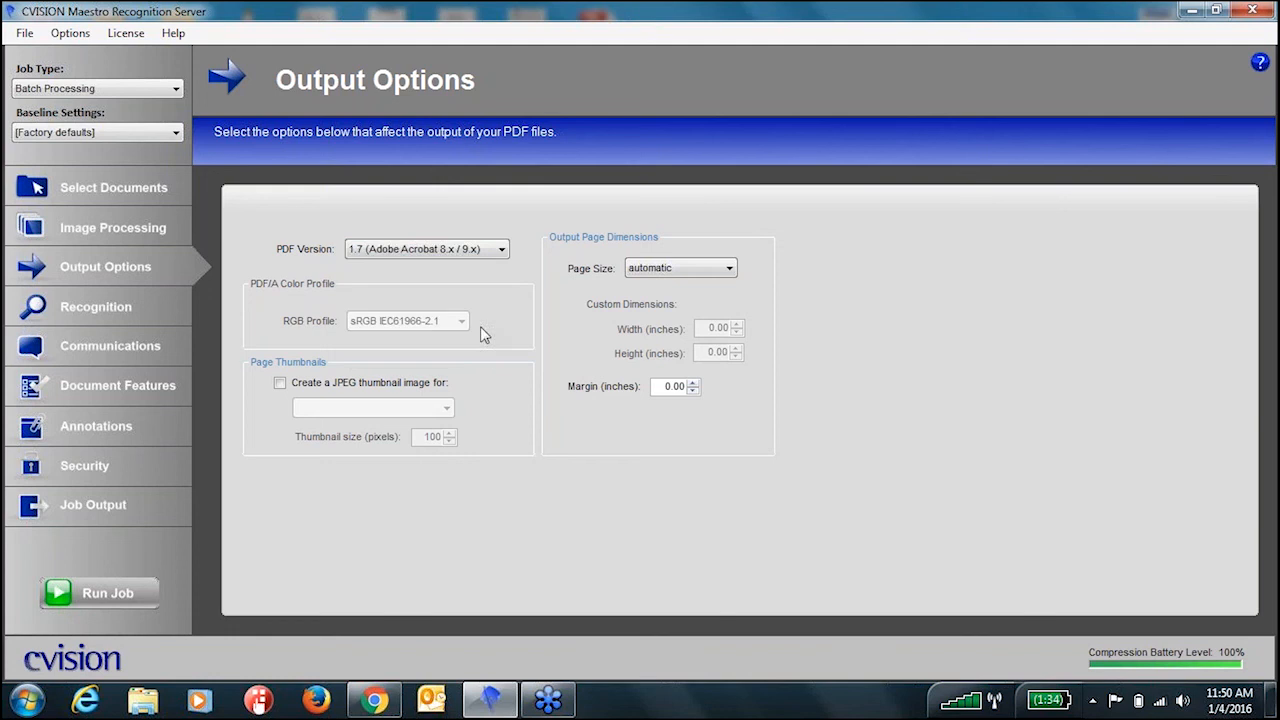
- Switch OCR recognition off and on again, and try the Super-Accurate analysis mode before returning to Accurate
left_click(157, 306)
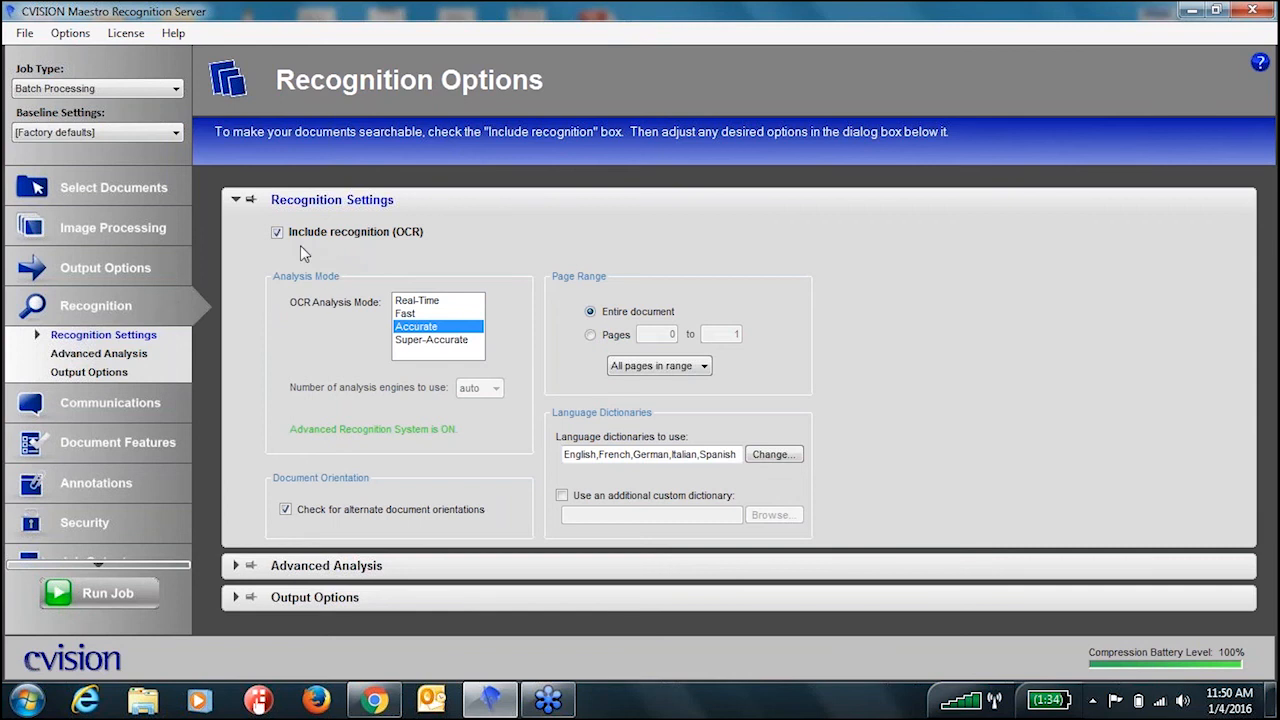
left_click(277, 233)
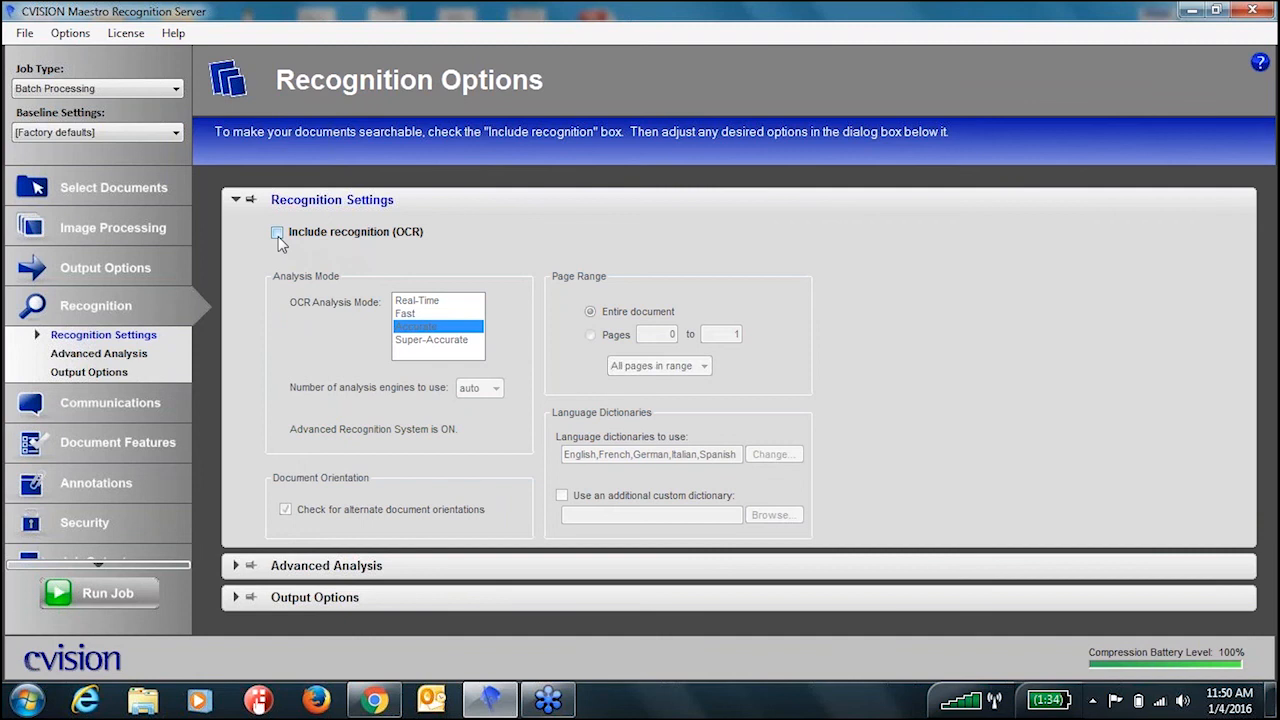
left_click(278, 236)
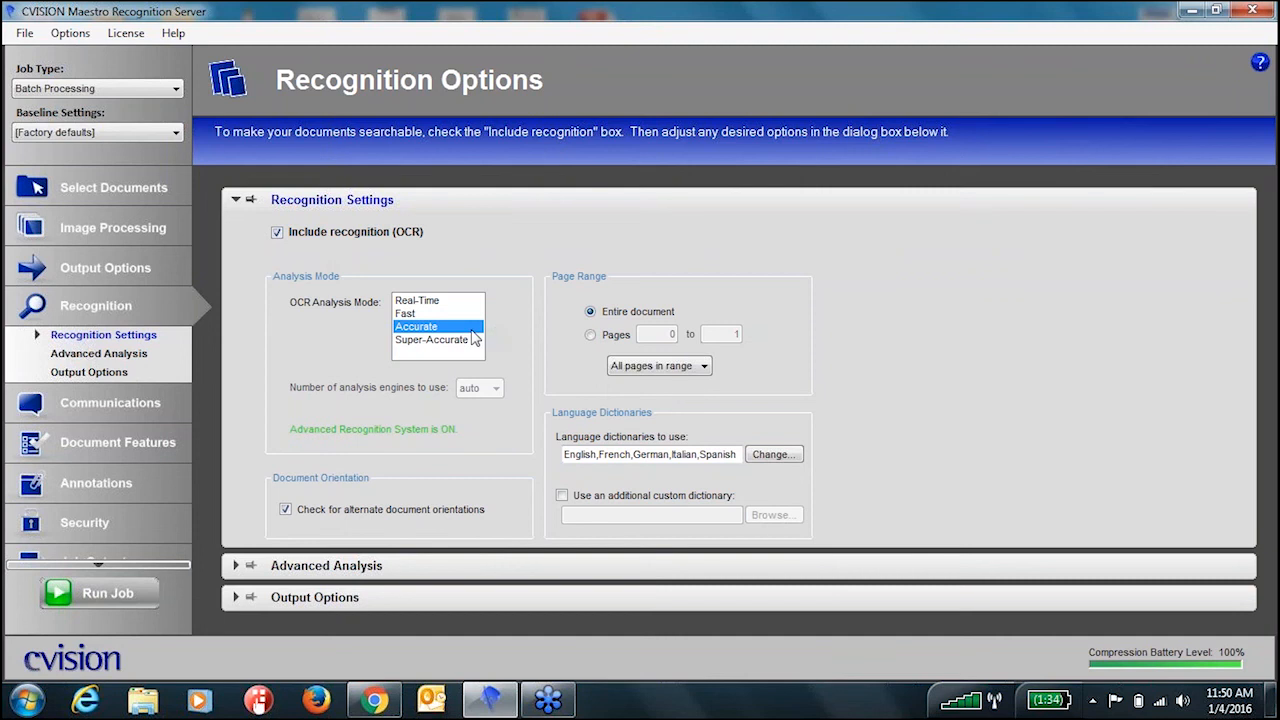
mouse_move(475, 340)
left_click(463, 342)
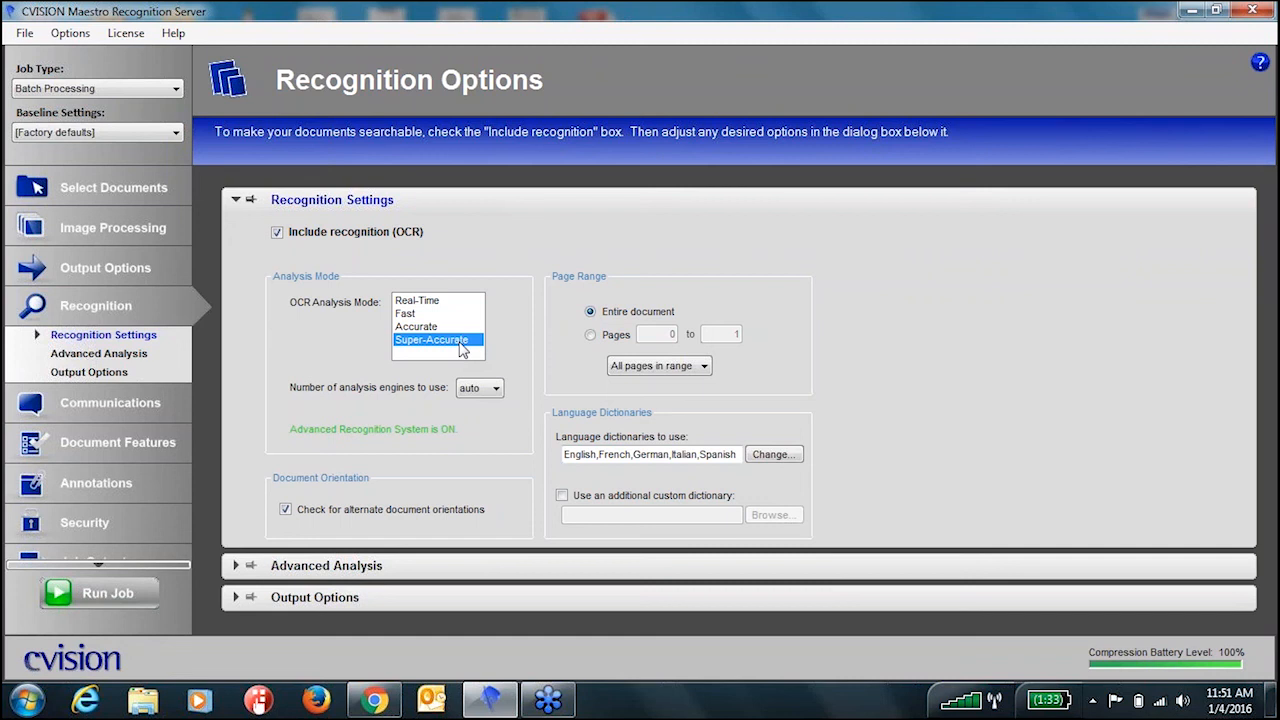
left_click(436, 328)
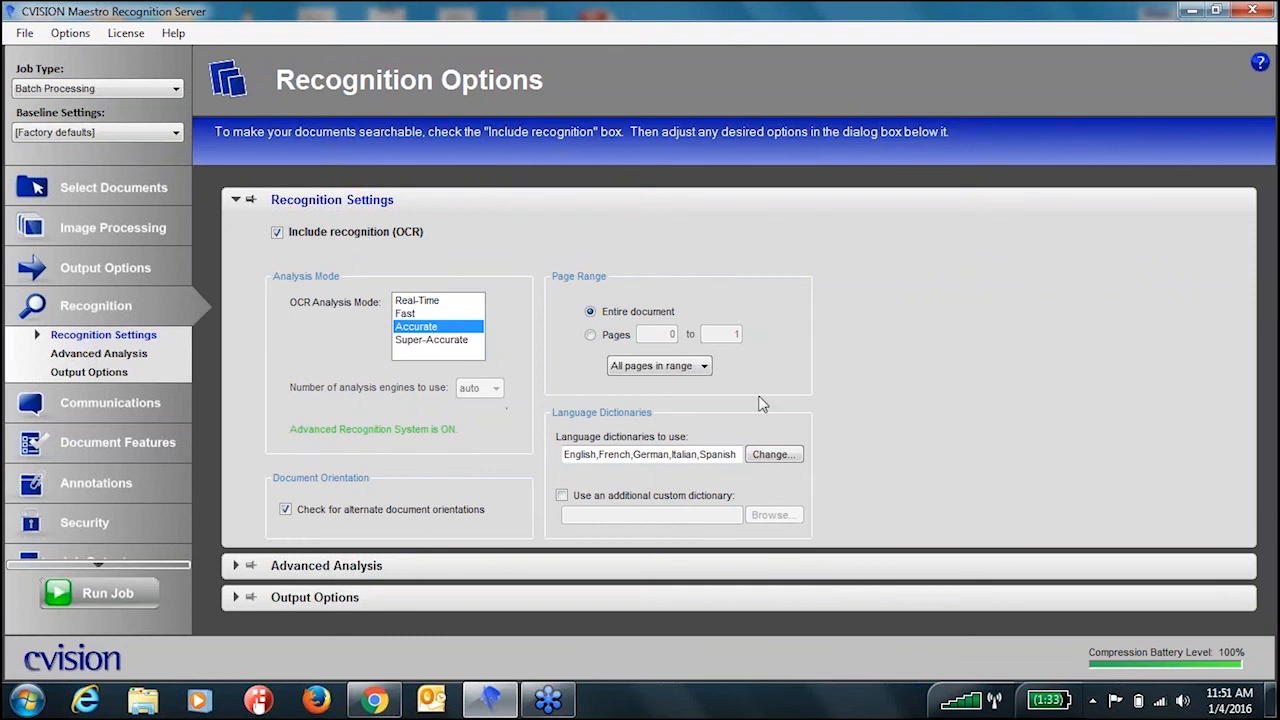
- Check which OCR language dictionaries are selected and accept the list
left_click(783, 459)
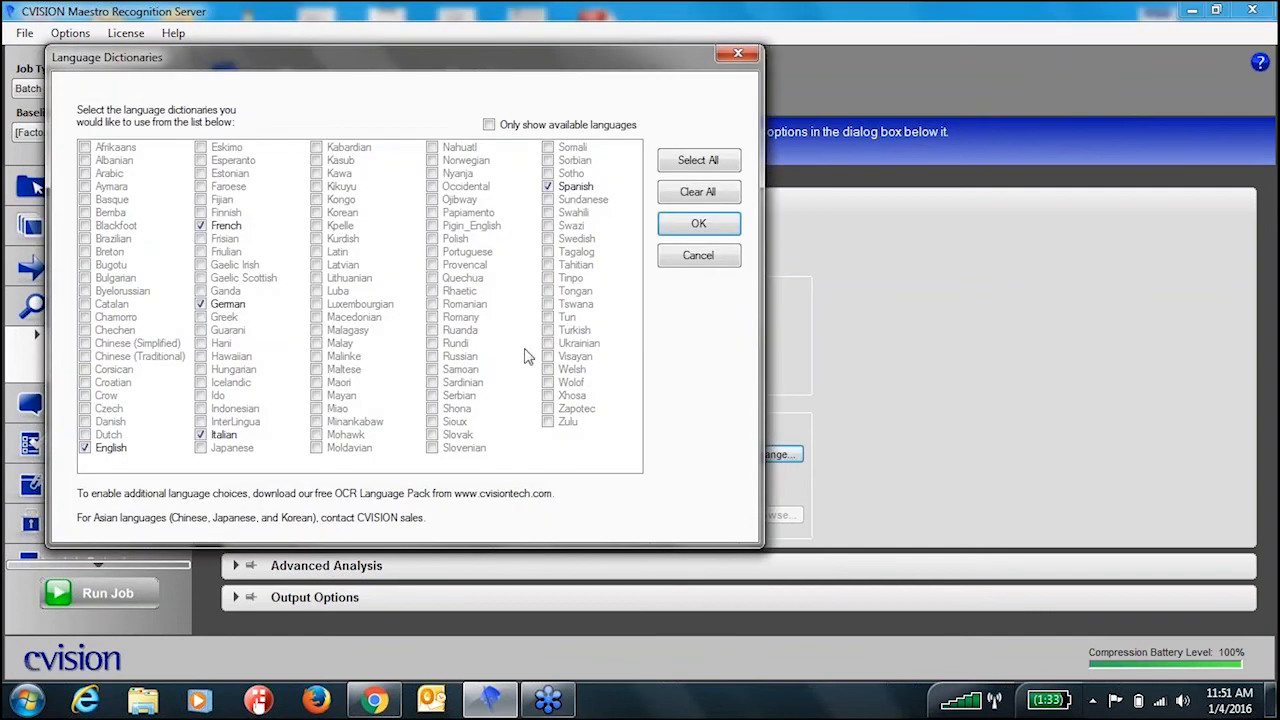
left_click(731, 231)
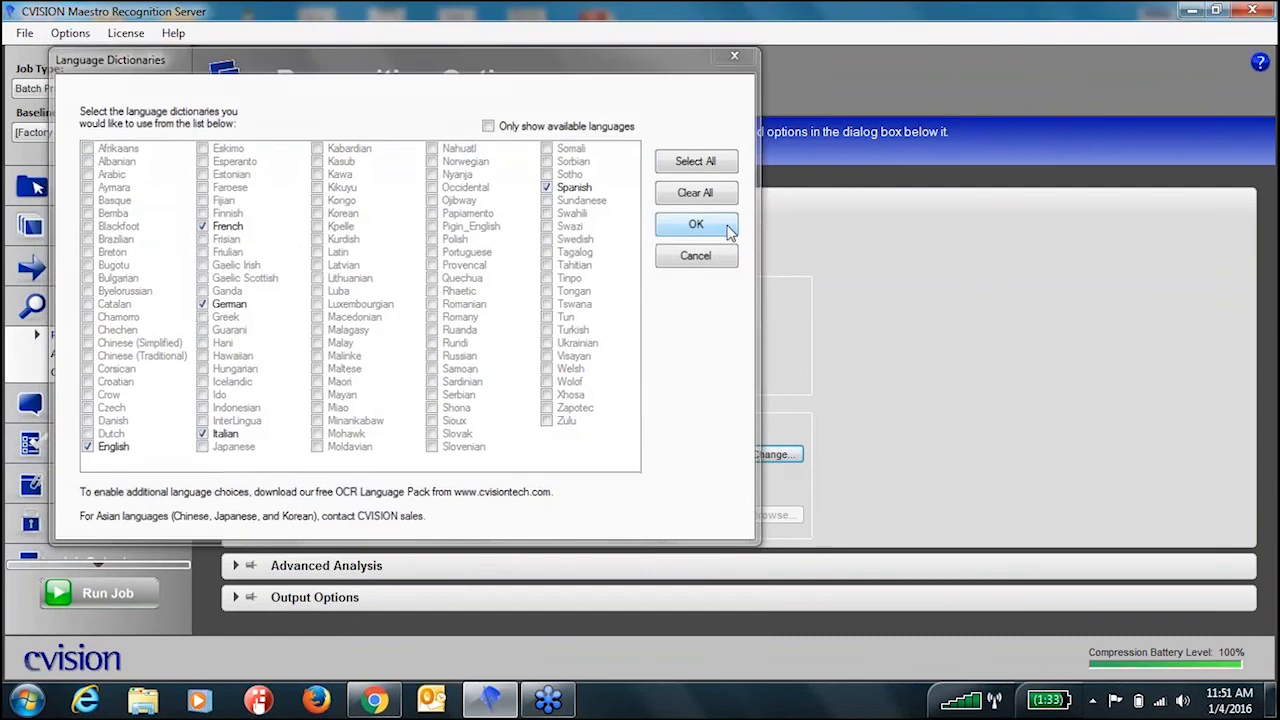
- Review the advanced OCR analysis and recognition output options, trying auxiliary data file generation and its output formats before switching it off again
left_click(92, 358)
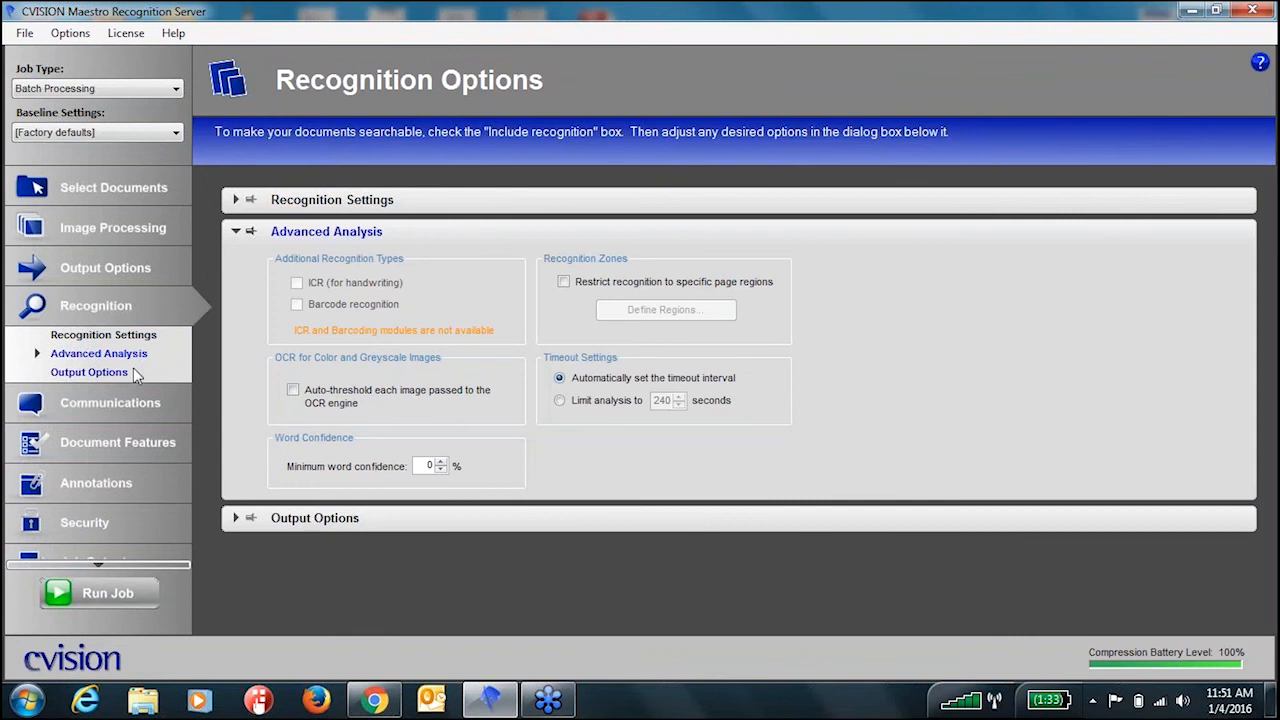
left_click(133, 370)
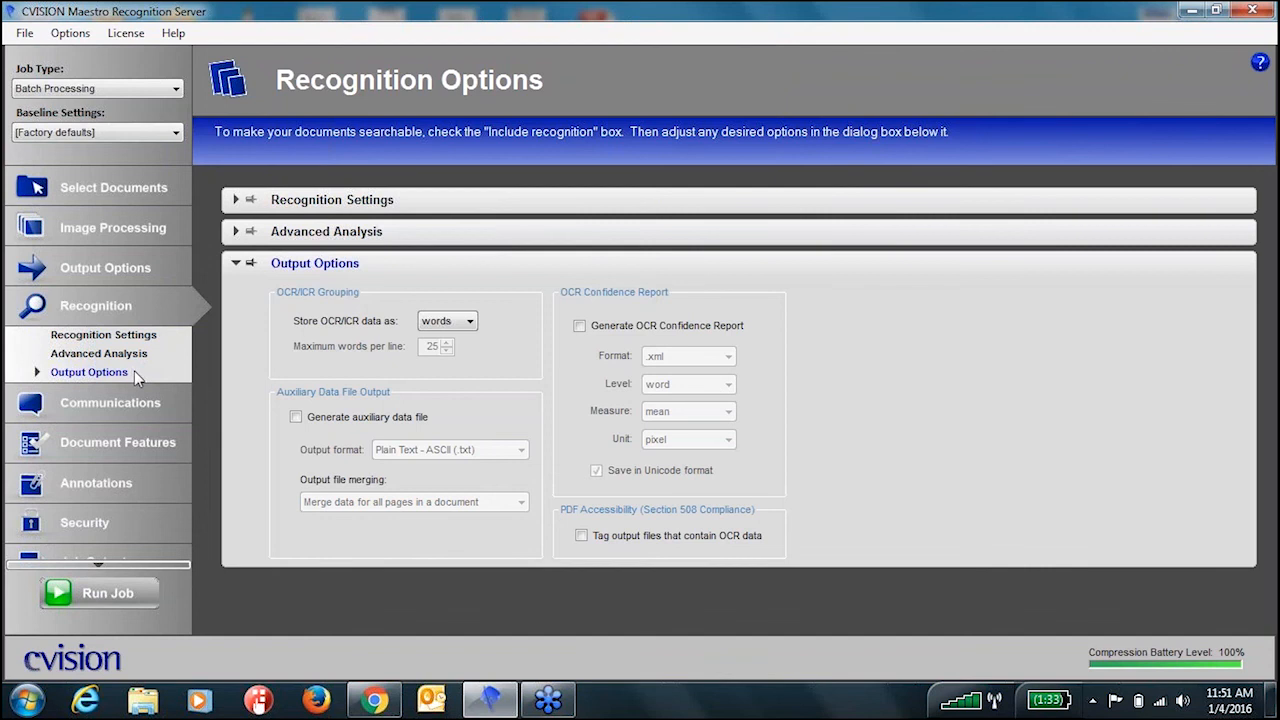
left_click(298, 417)
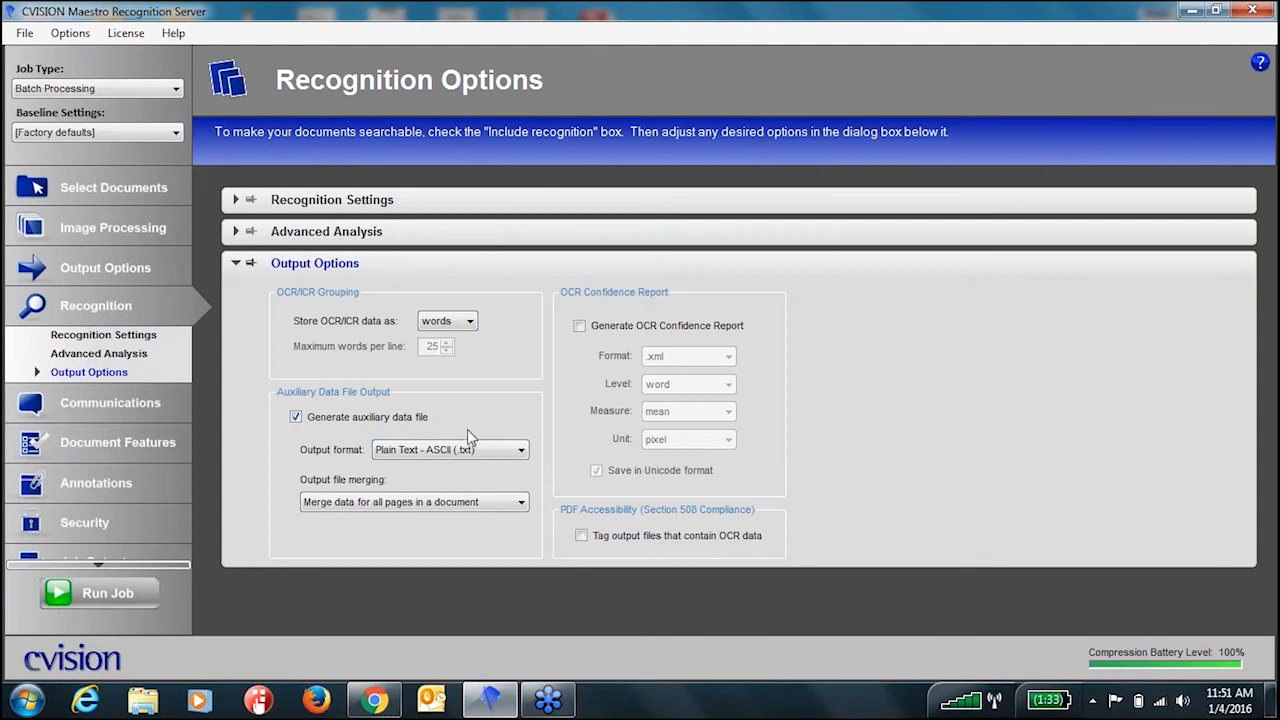
left_click(521, 451)
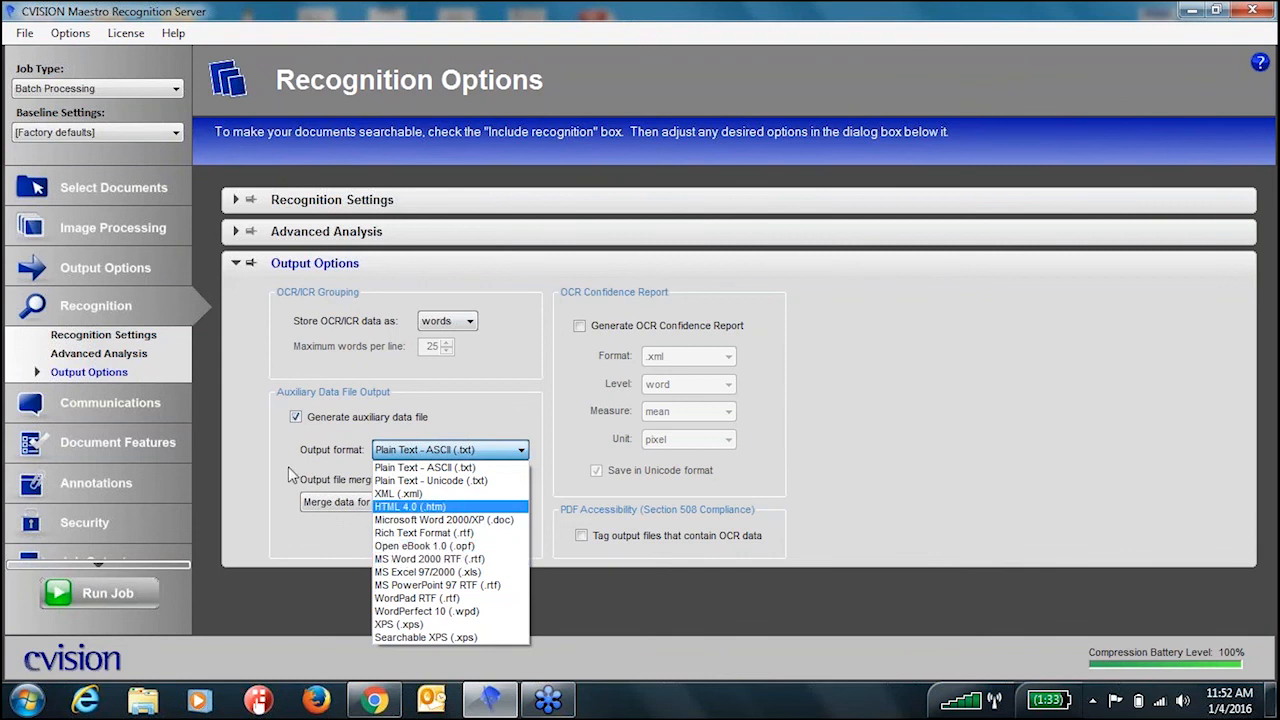
left_click(244, 451)
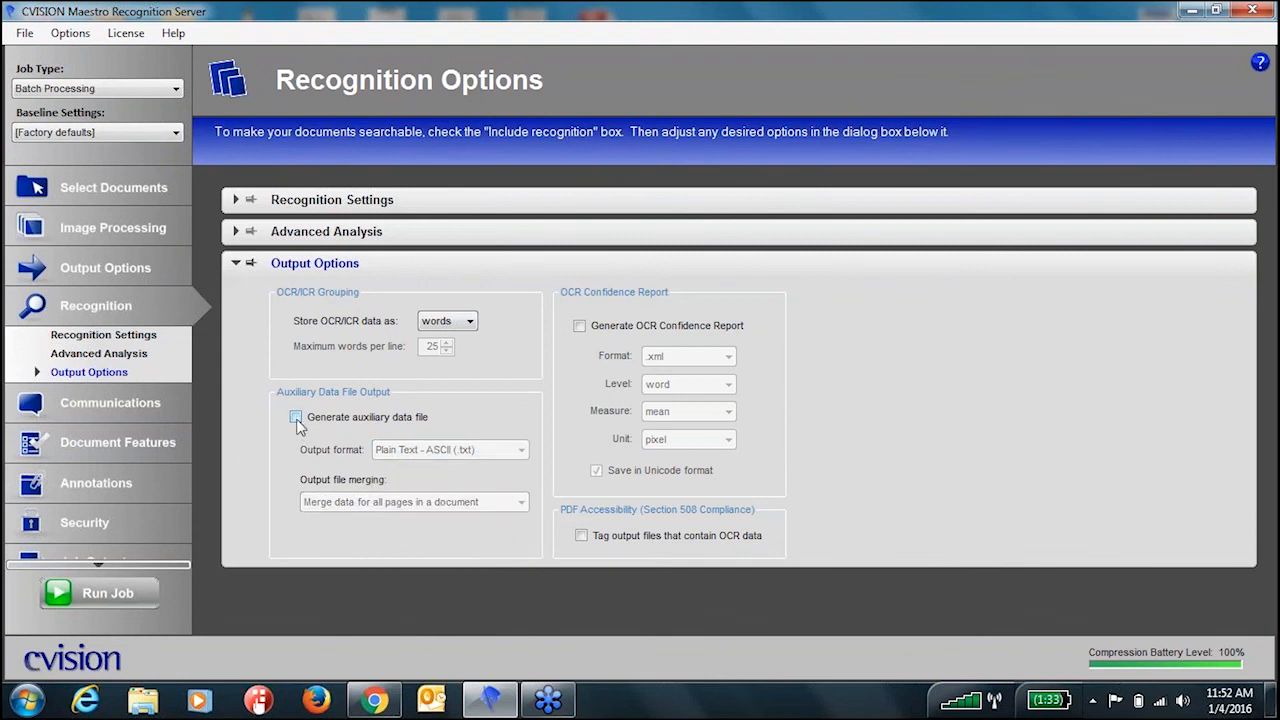
- Look over the FTP communications settings and the document features: general features, document info, metadata and viewer preferences
left_click(176, 405)
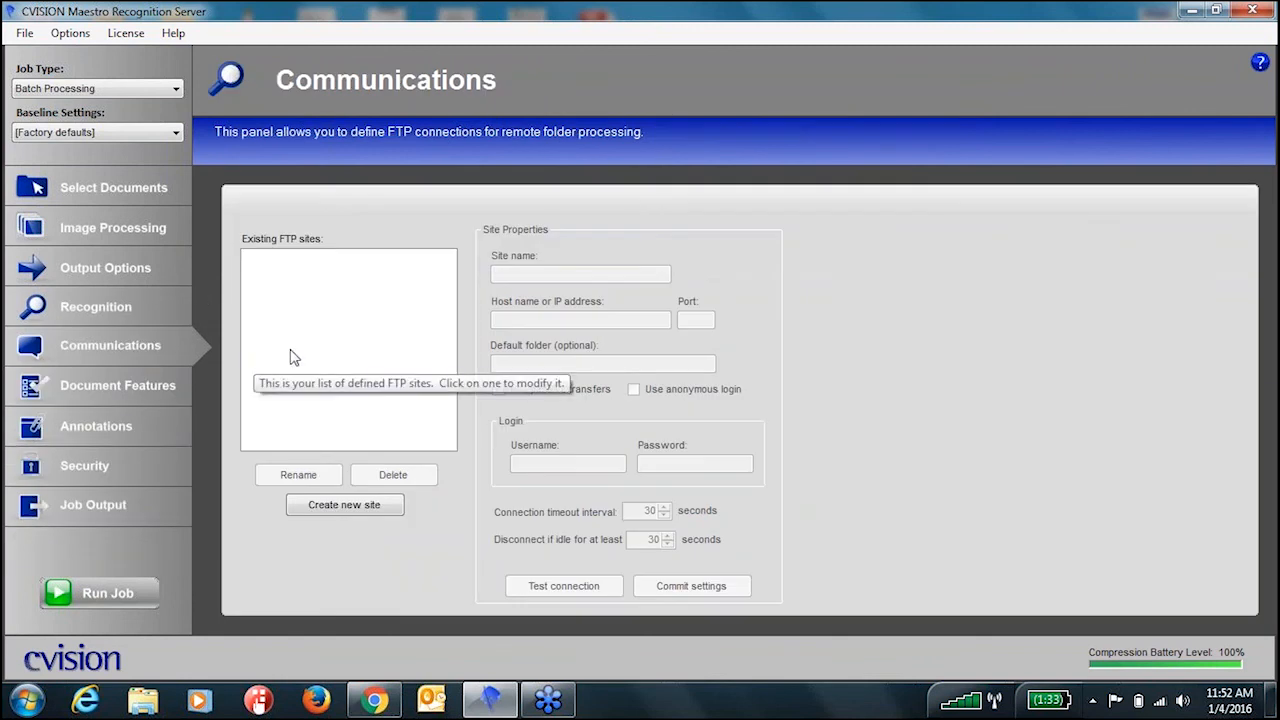
left_click(158, 385)
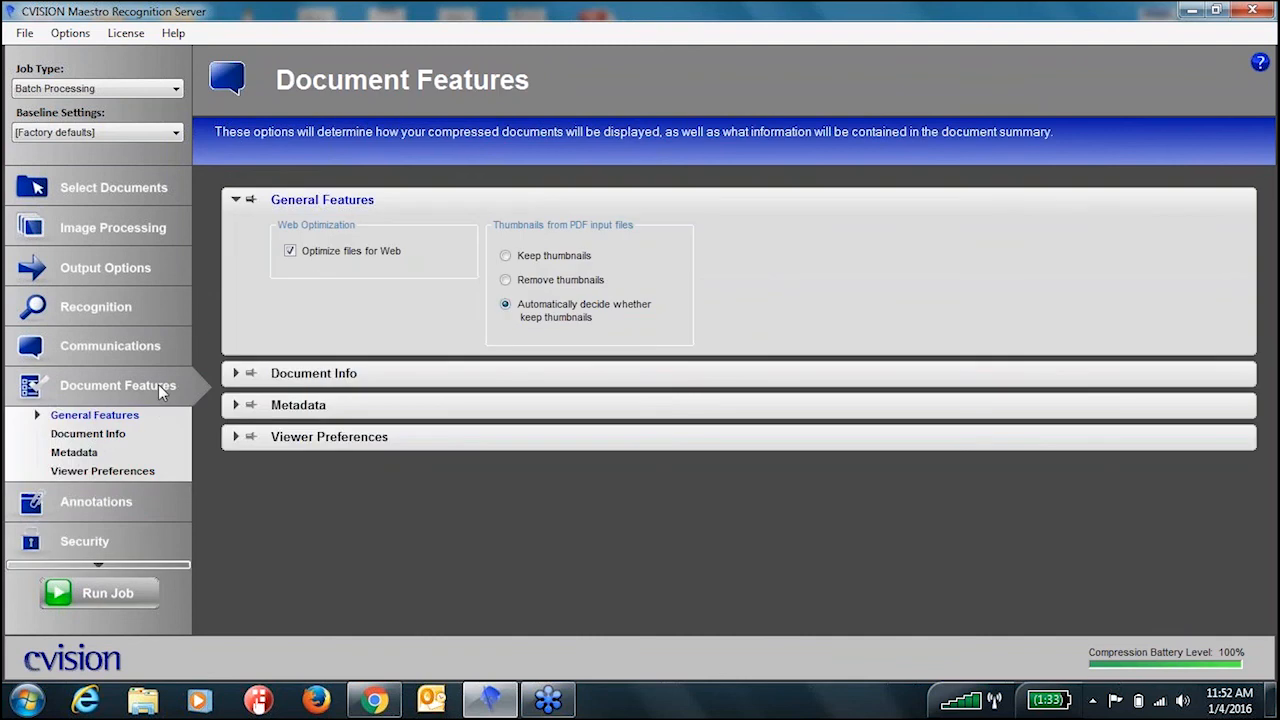
left_click(124, 438)
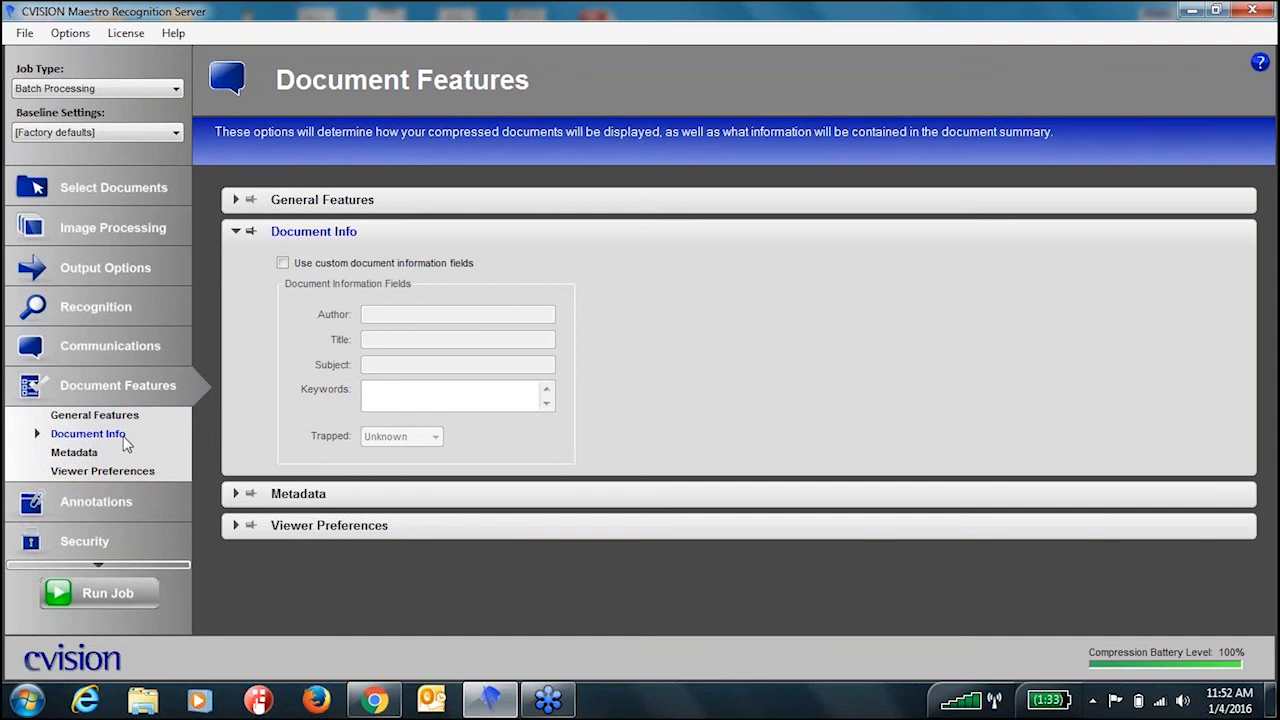
left_click(121, 453)
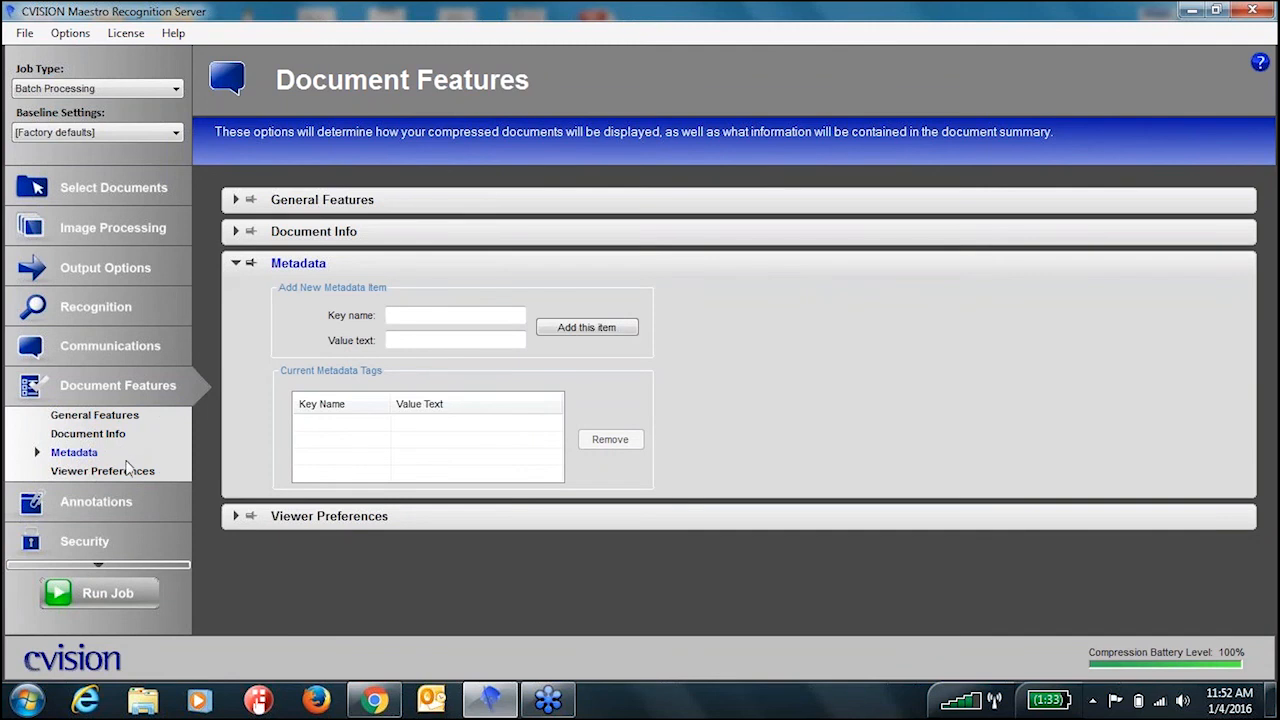
left_click(131, 470)
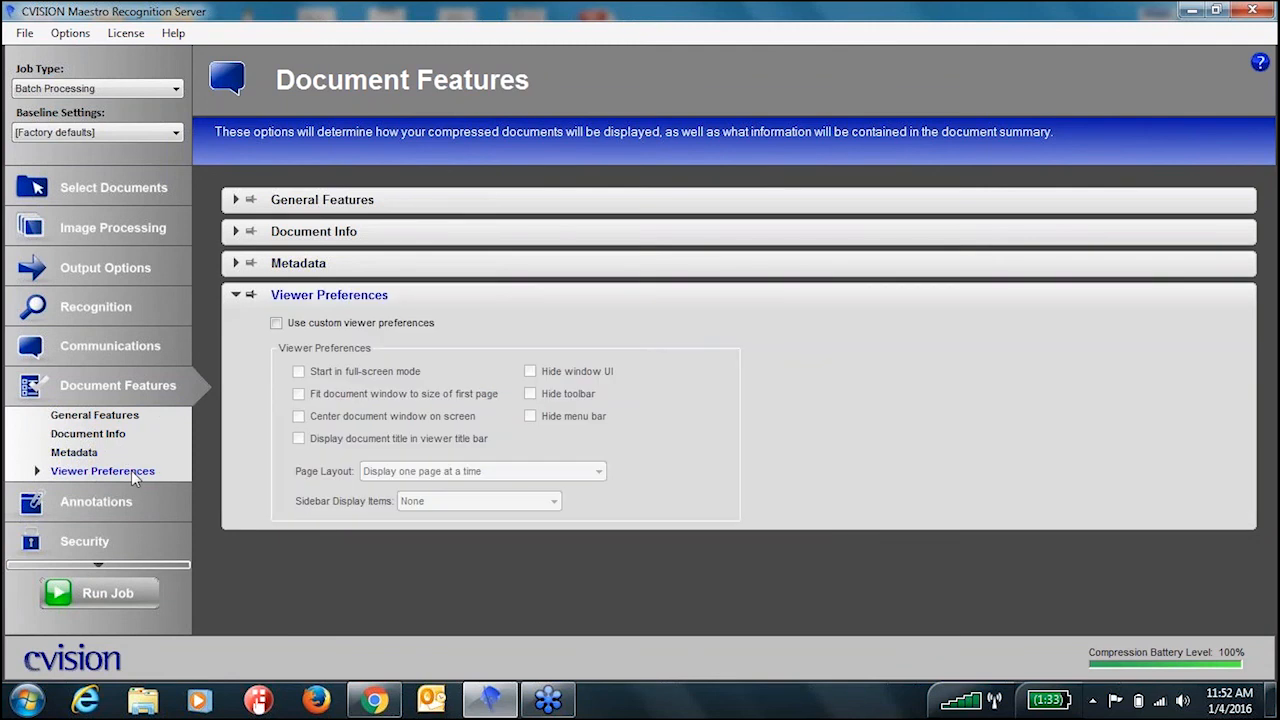
- Review the annotation options for headers, footers, stamps and watermark, and the password and encryption settings
left_click(130, 567)
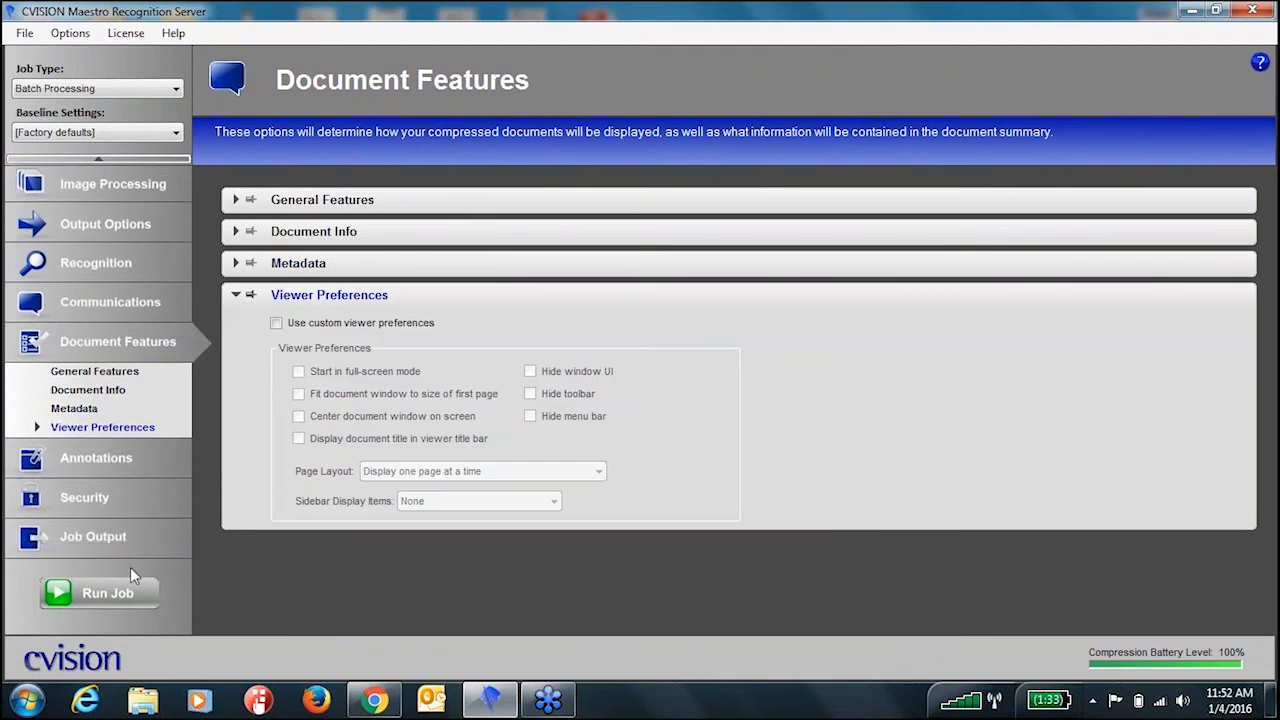
left_click(106, 451)
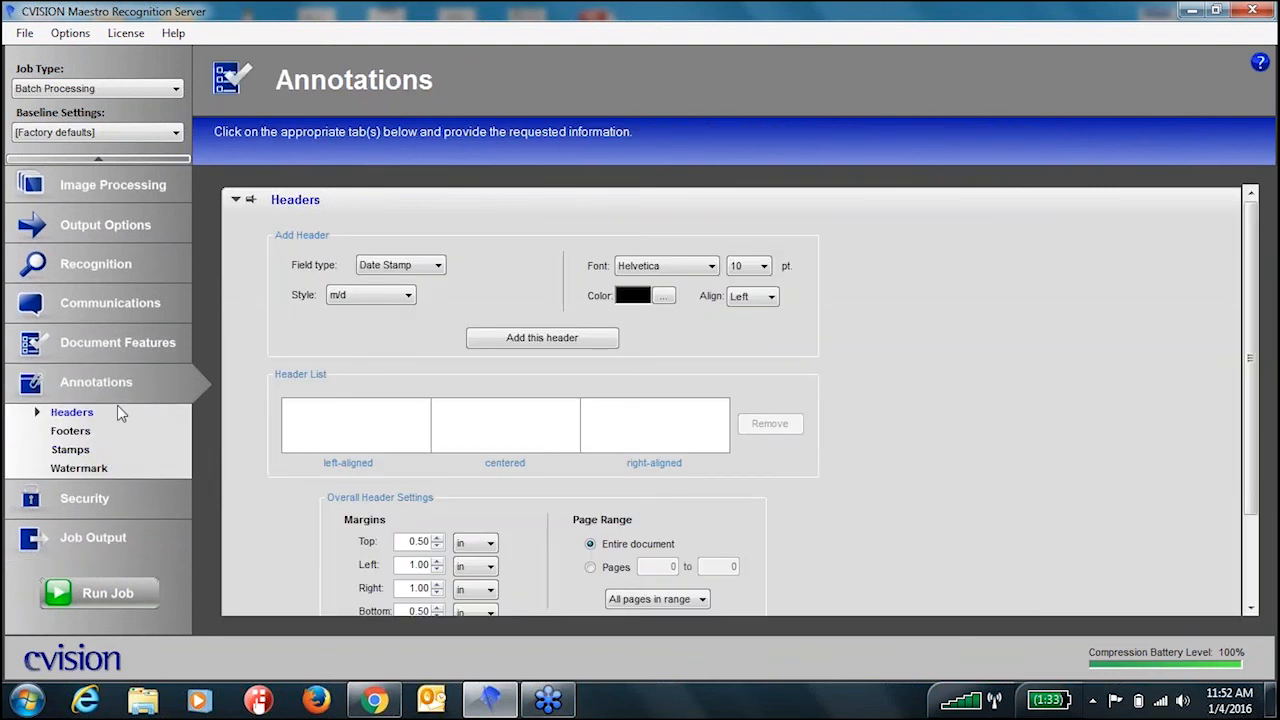
left_click(115, 431)
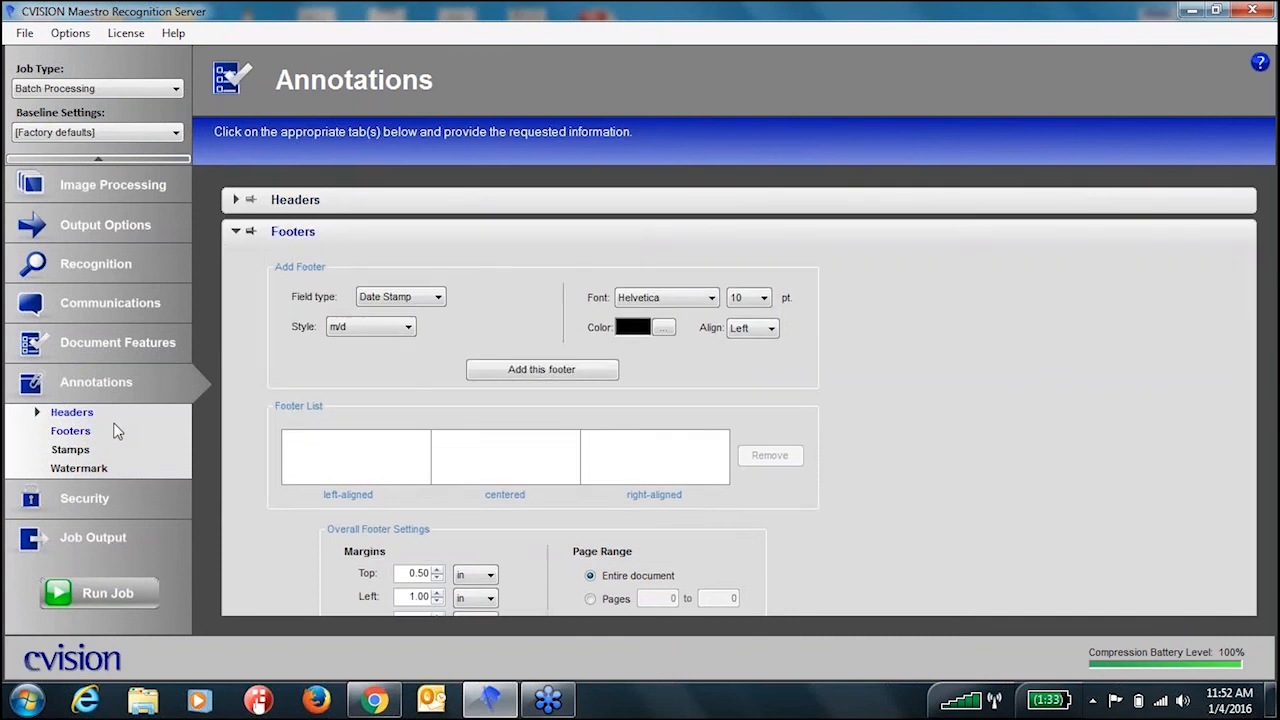
left_click(108, 449)
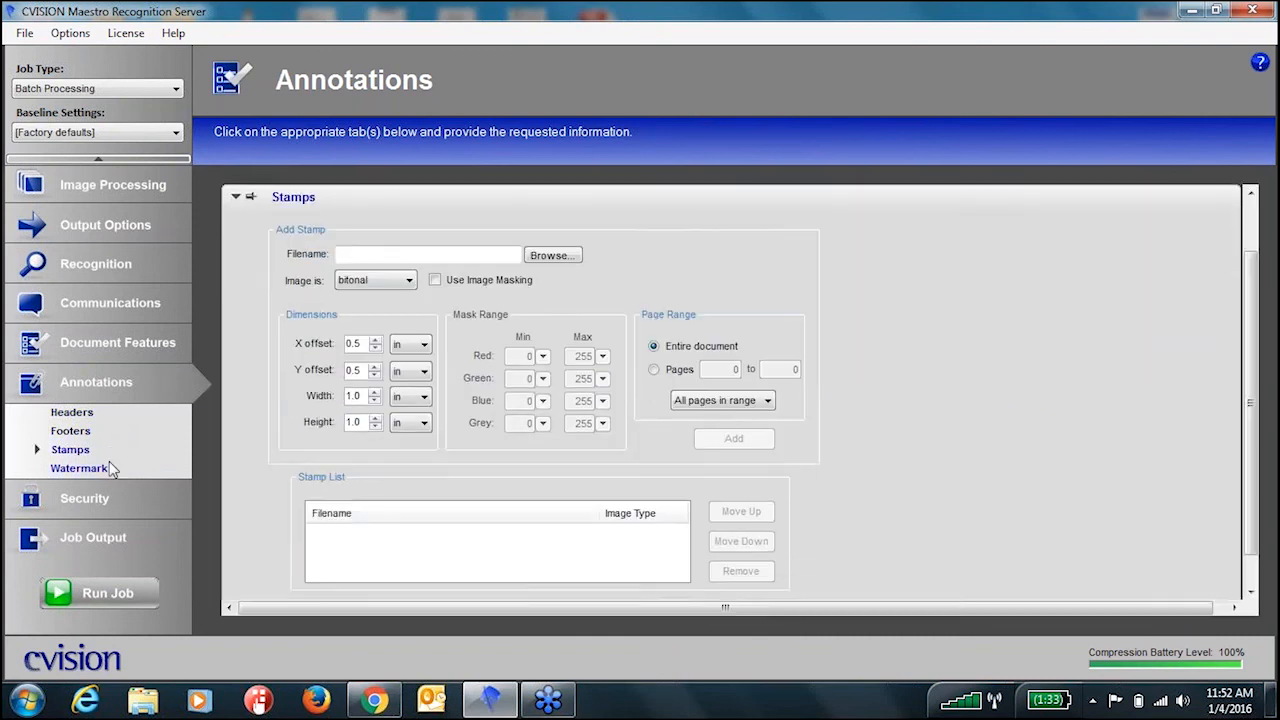
left_click(110, 468)
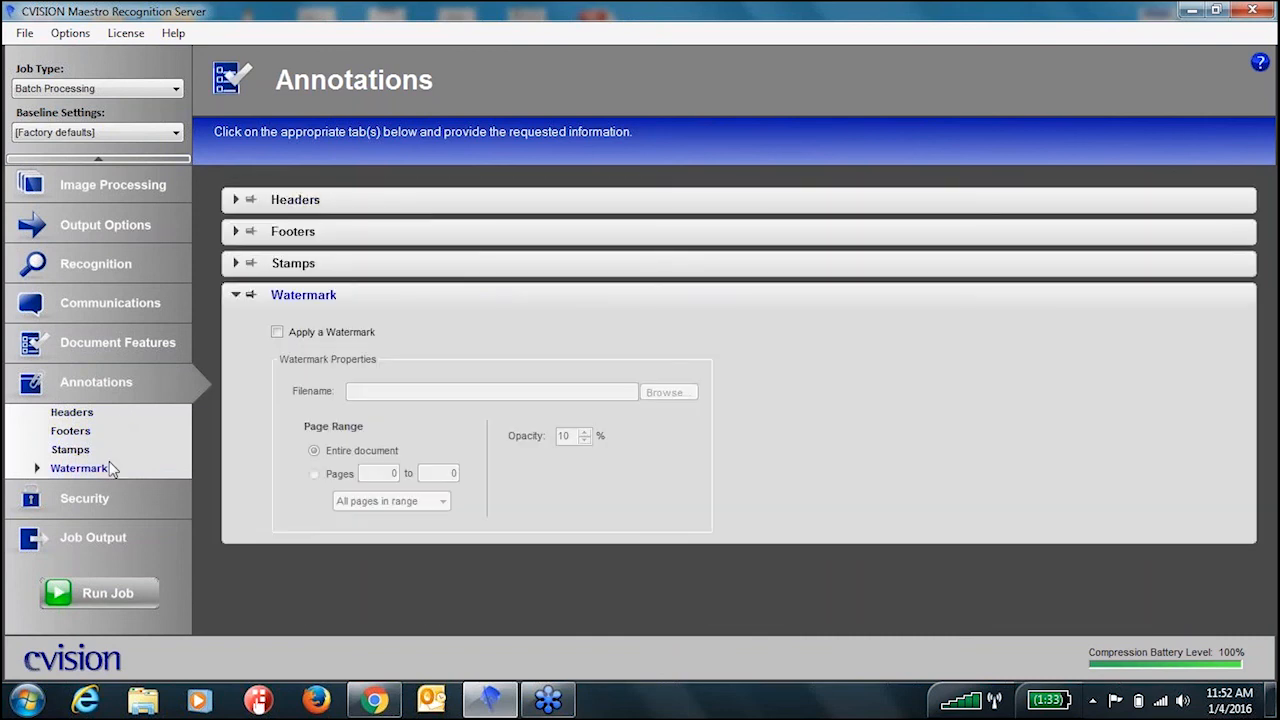
left_click(125, 495)
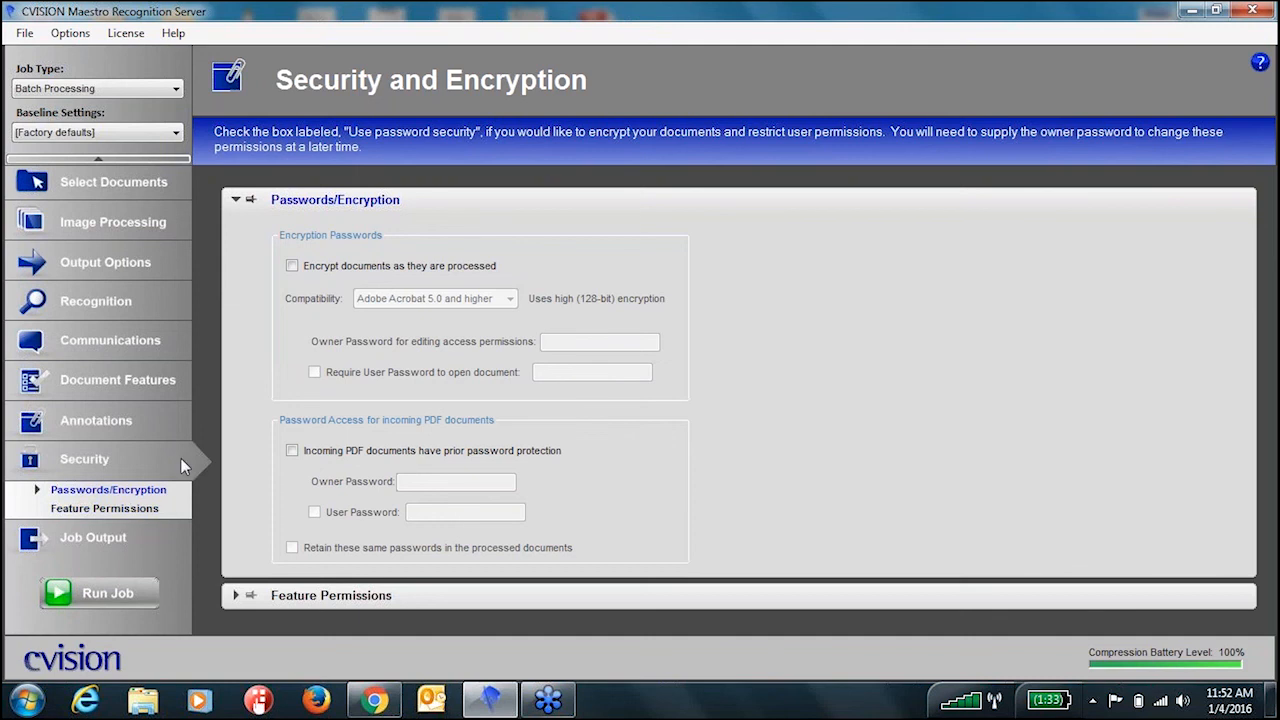
- Run the batch job from the job output view without updating the "Best image Quality" configuration
left_click(129, 536)
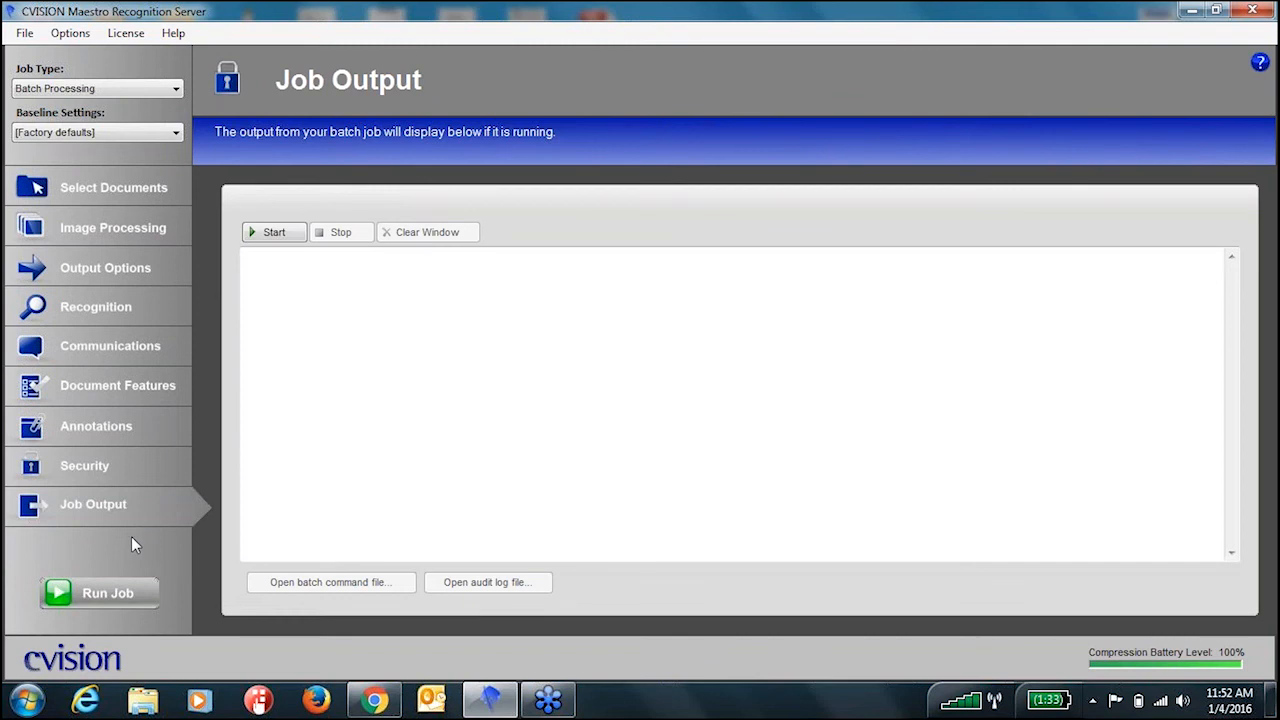
left_click(137, 588)
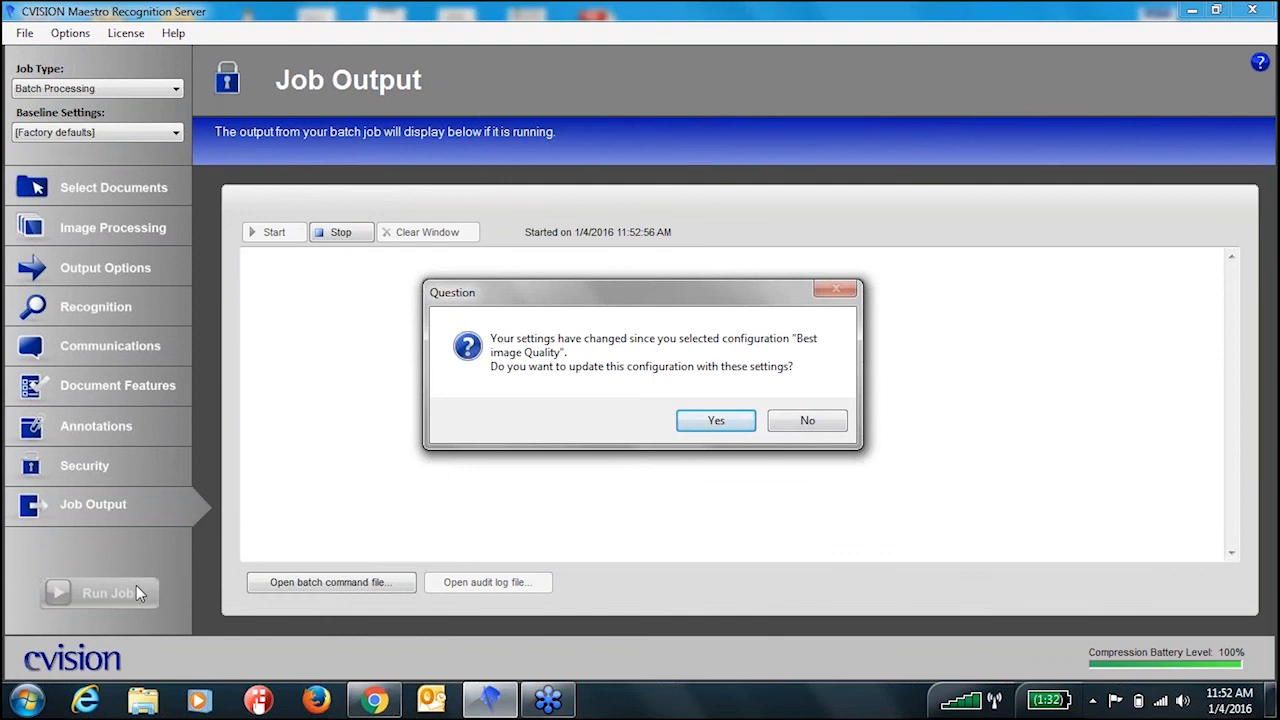
left_click(780, 420)
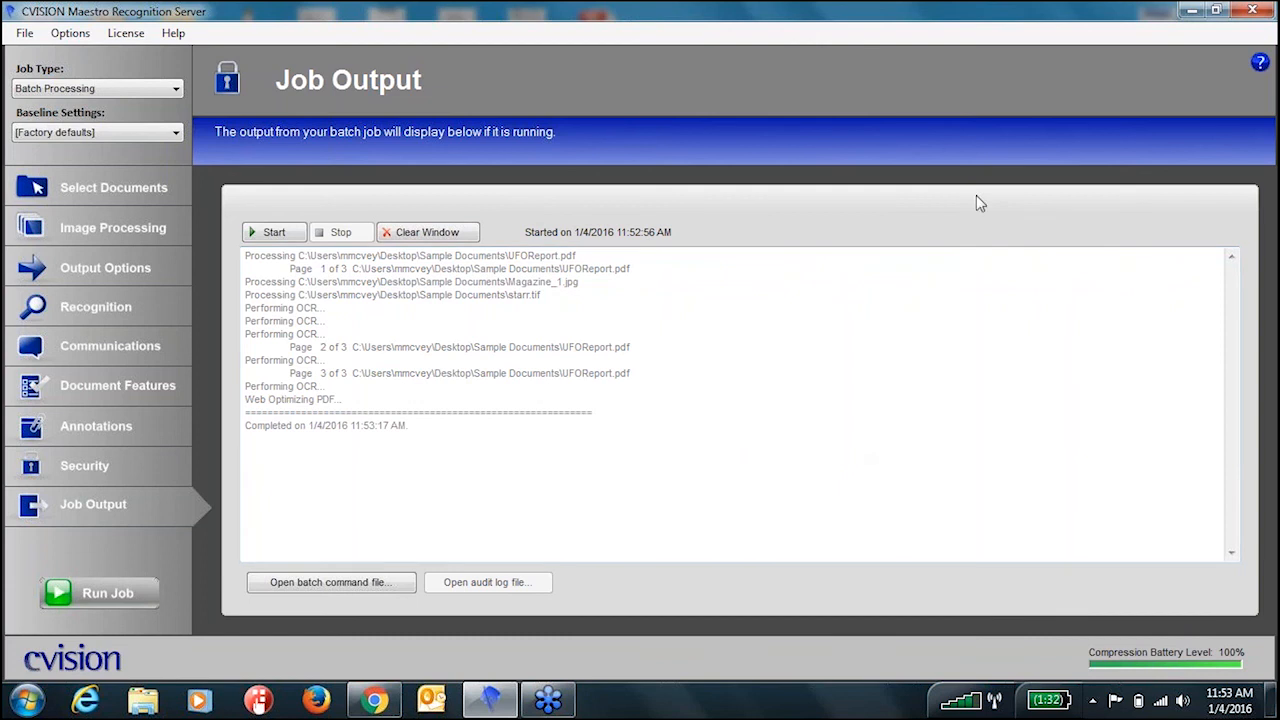
- Check the Sample Documents_errors folder on the desktop for failed files, and open the Sample Documents folder to see the output
left_click(1190, 11)
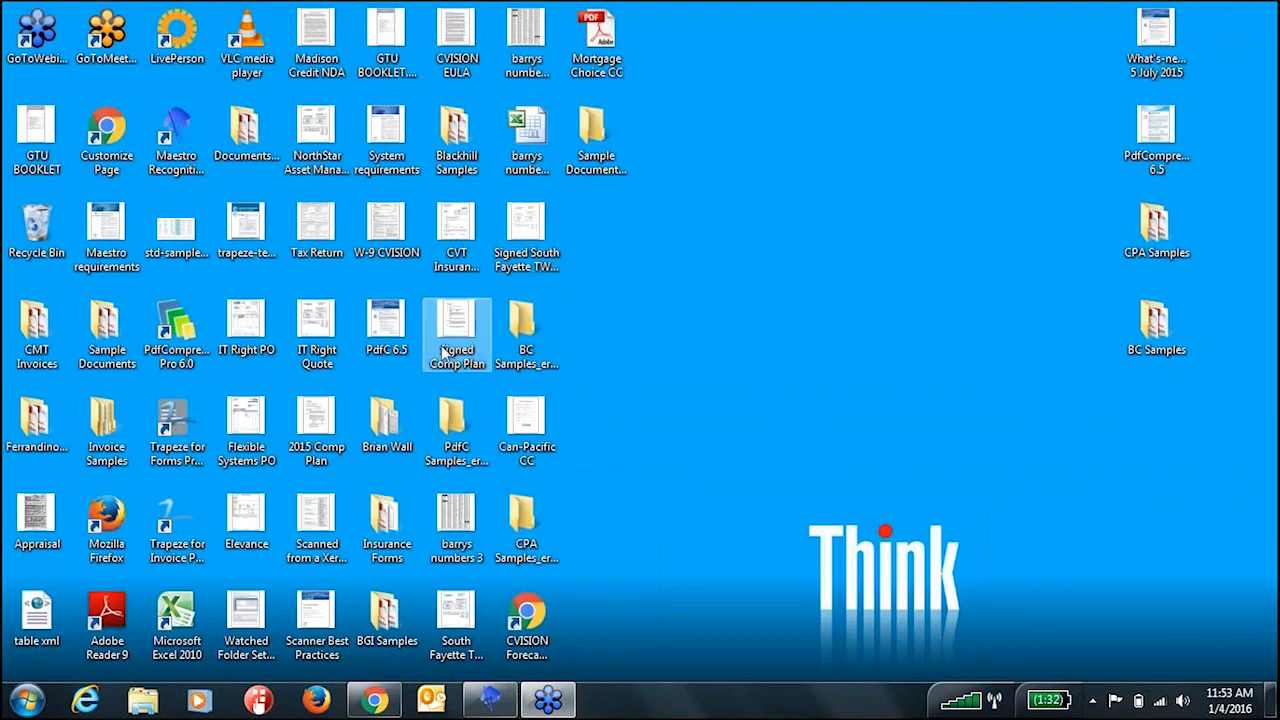
double_click(594, 138)
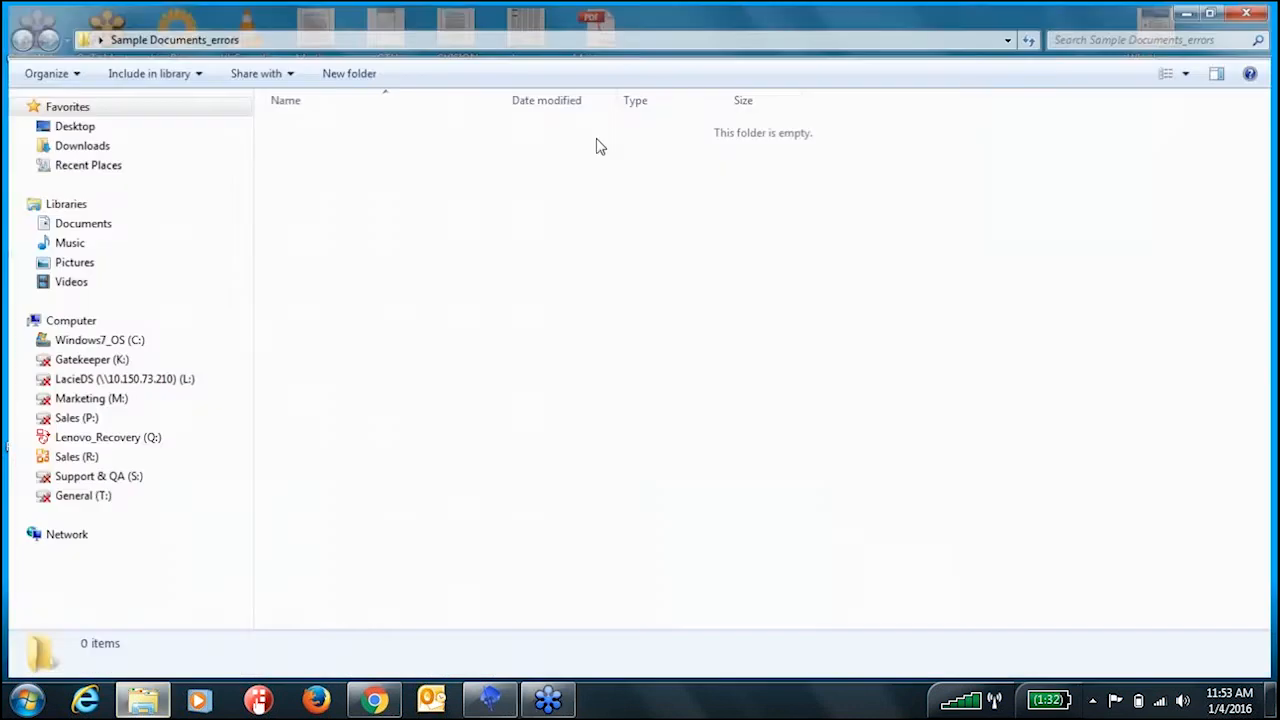
left_click(1246, 14)
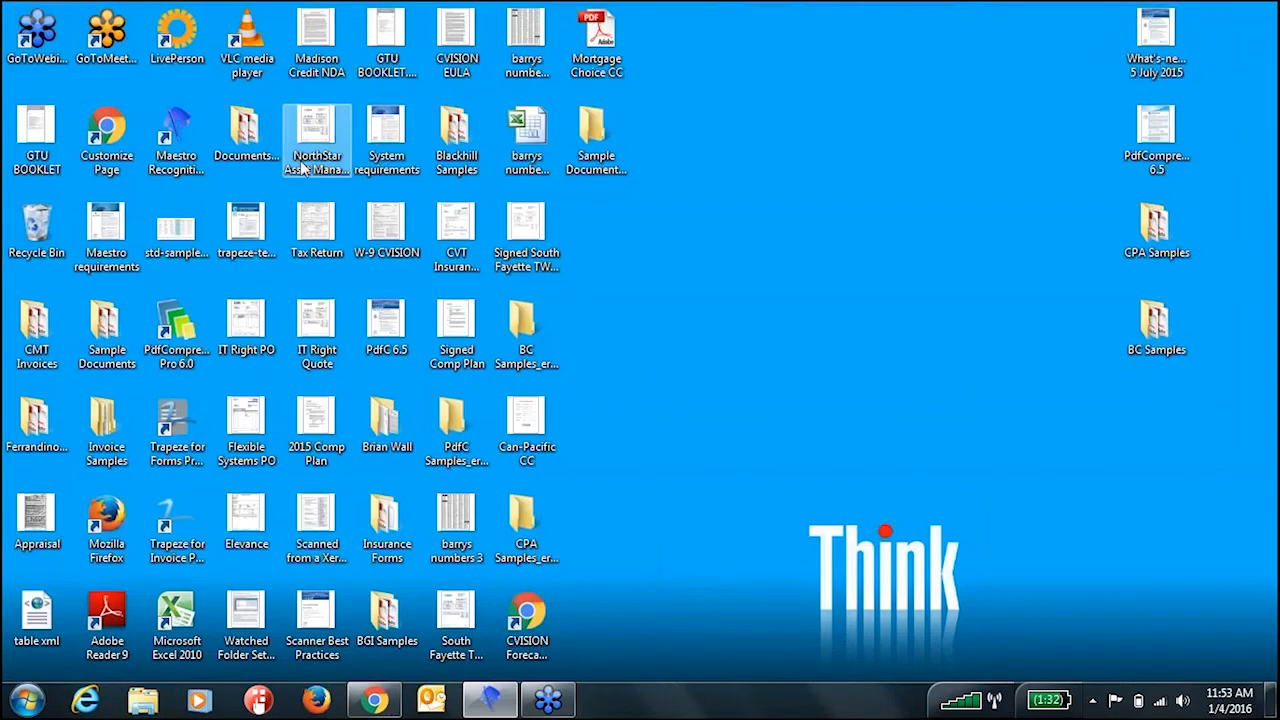
double_click(100, 343)
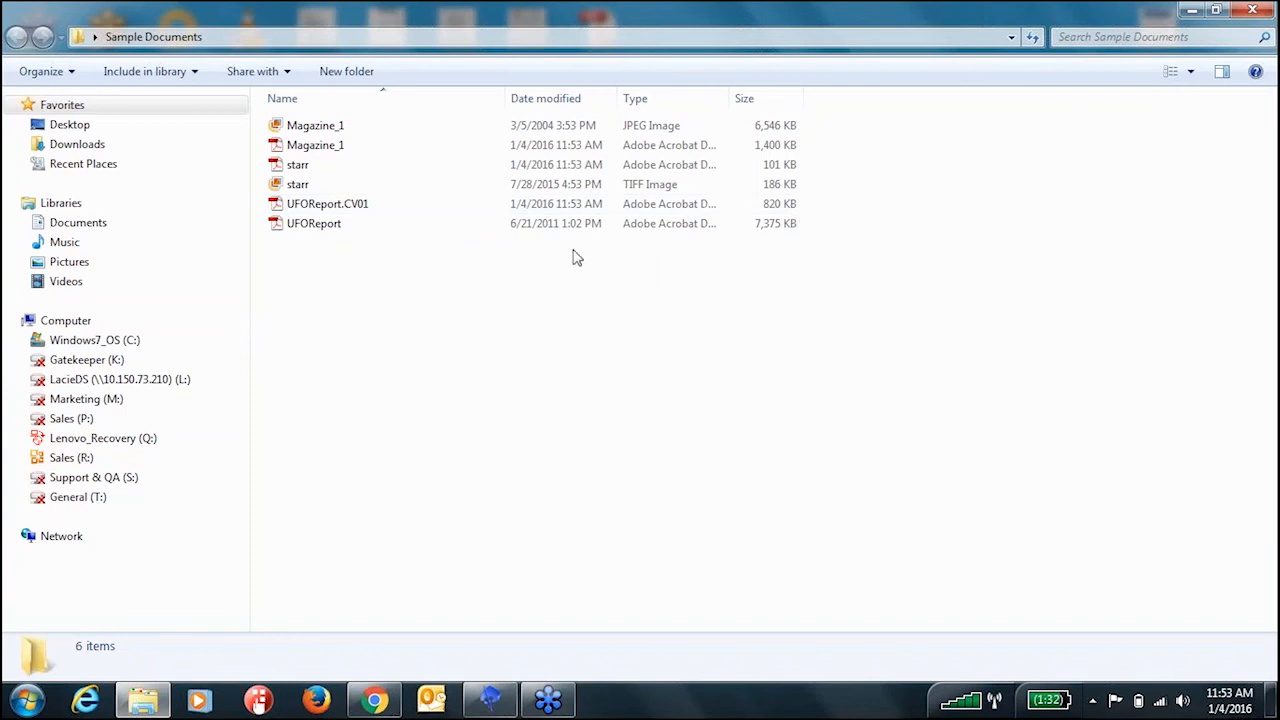
- Open the original UFOReport and the converted UFOReport.CV01 in Adobe Reader and arrange them side by side
left_click(545, 230)
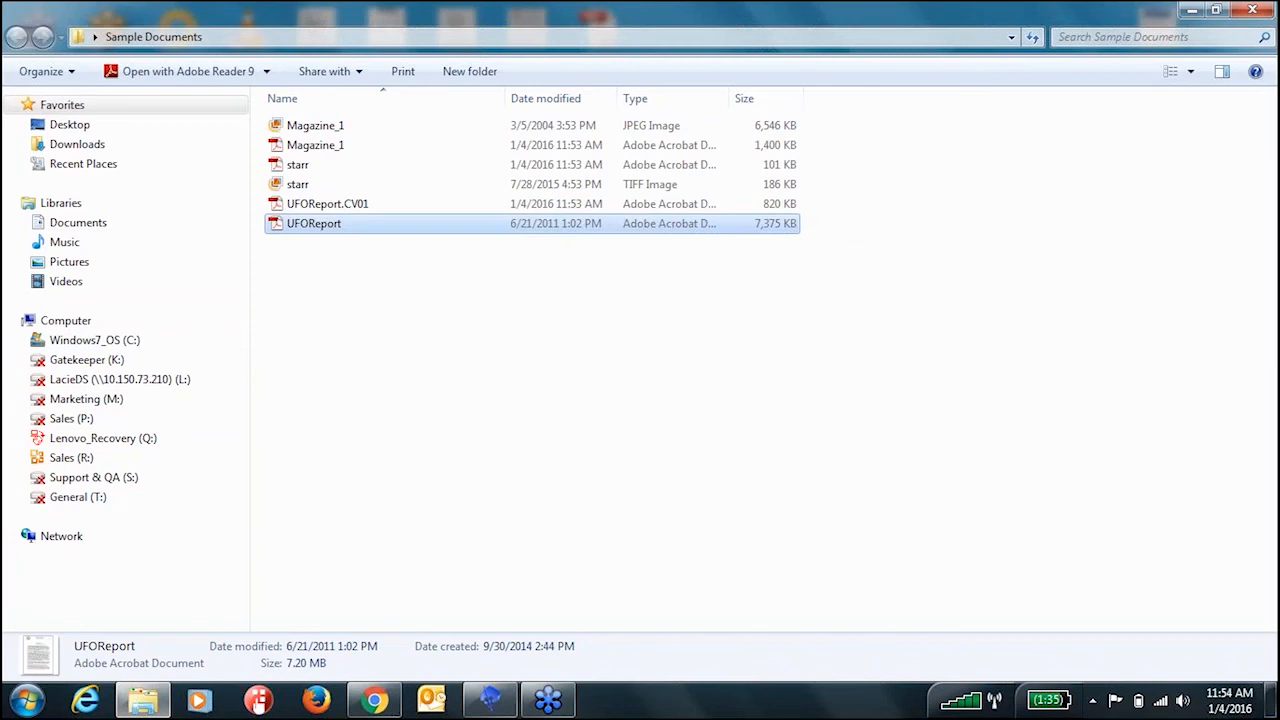
left_click_drag(861, 15, 2, 20)
left_click(717, 208)
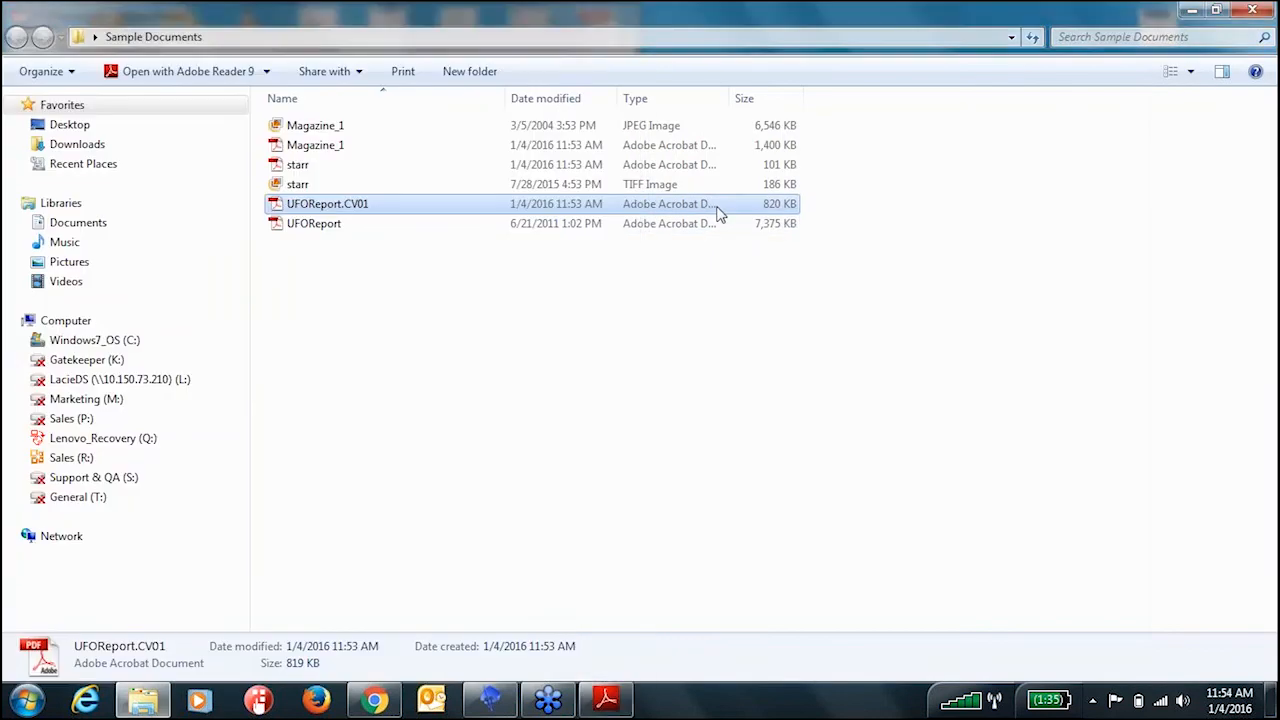
double_click(717, 208)
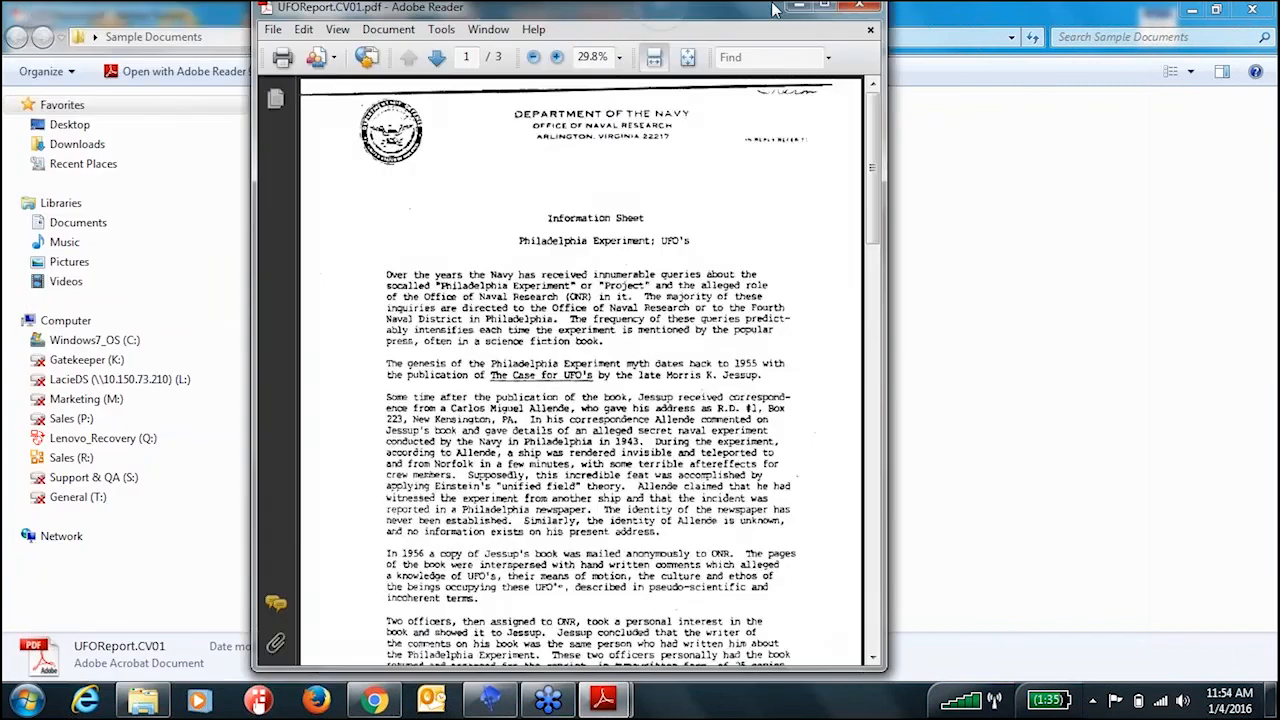
left_click_drag(773, 9, 1276, 150)
mouse_move(603, 700)
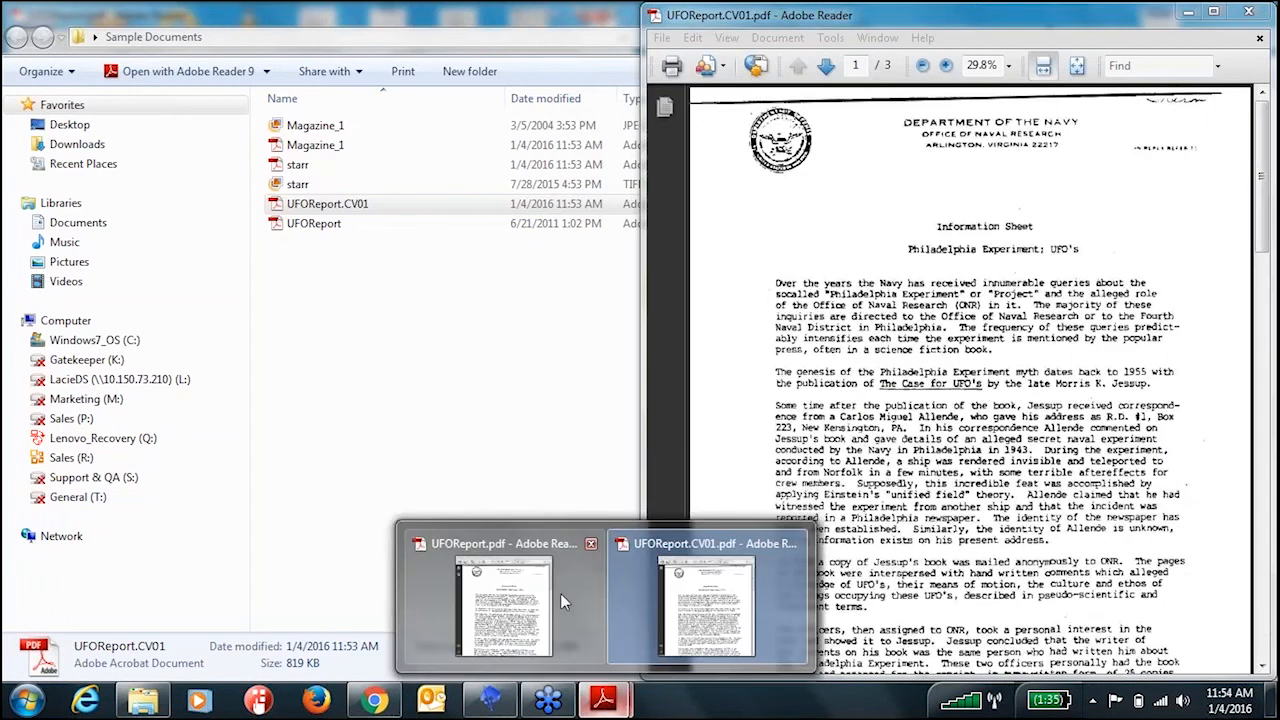
left_click(560, 600)
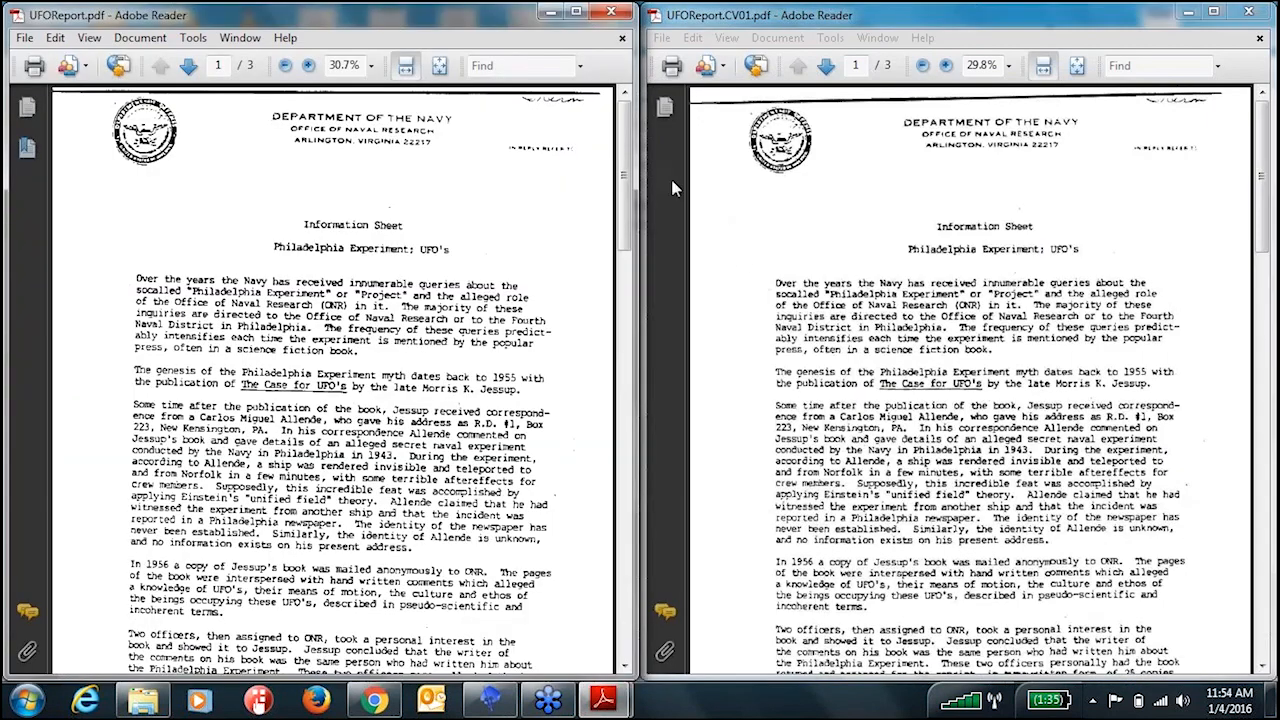
- Compare text selectability by trying to select text in the original UFOReport.pdf and selecting the body paragraphs in UFOReport.CV01.pdf
scroll(625, 180, "down", 3)
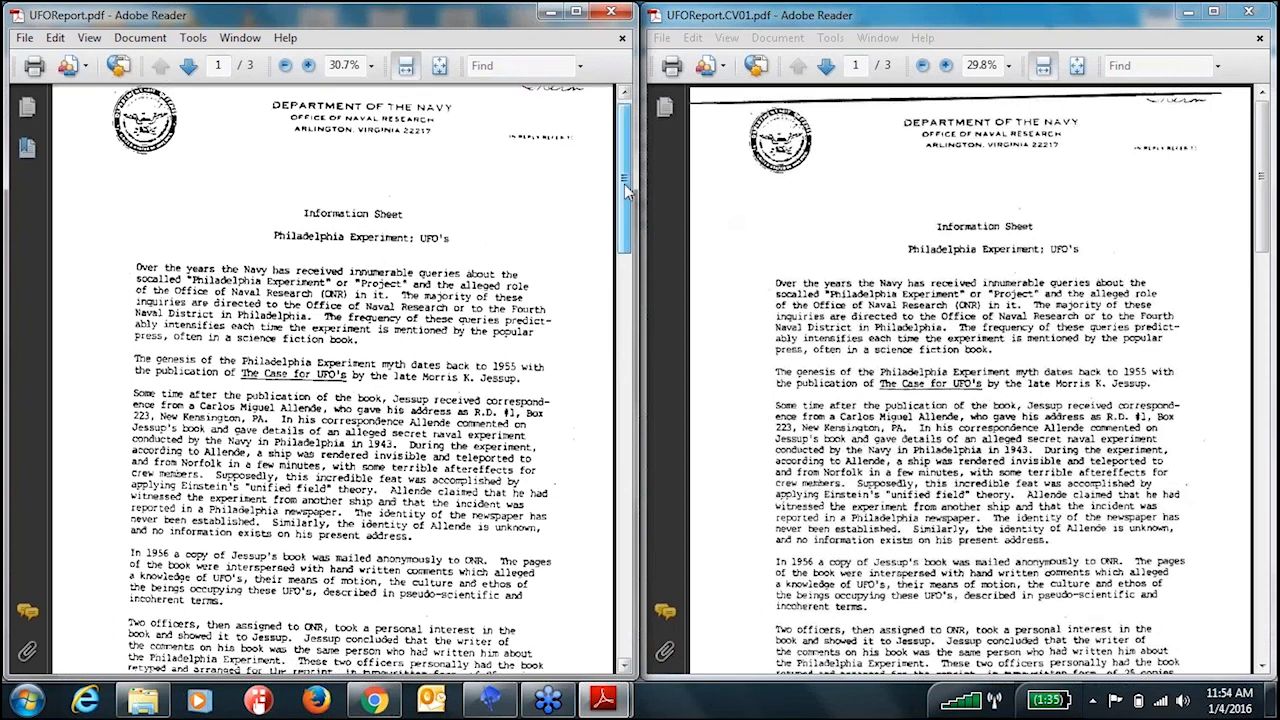
scroll(624, 190, "up", 3)
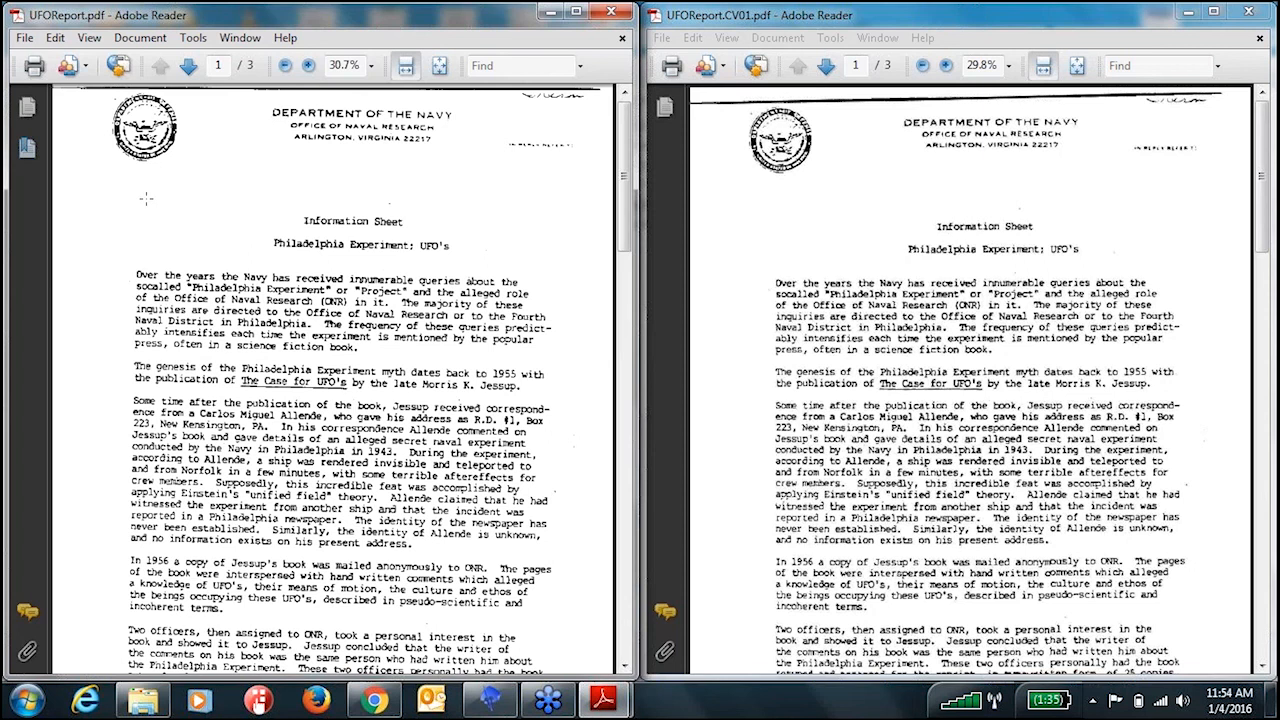
left_click_drag(144, 196, 188, 252)
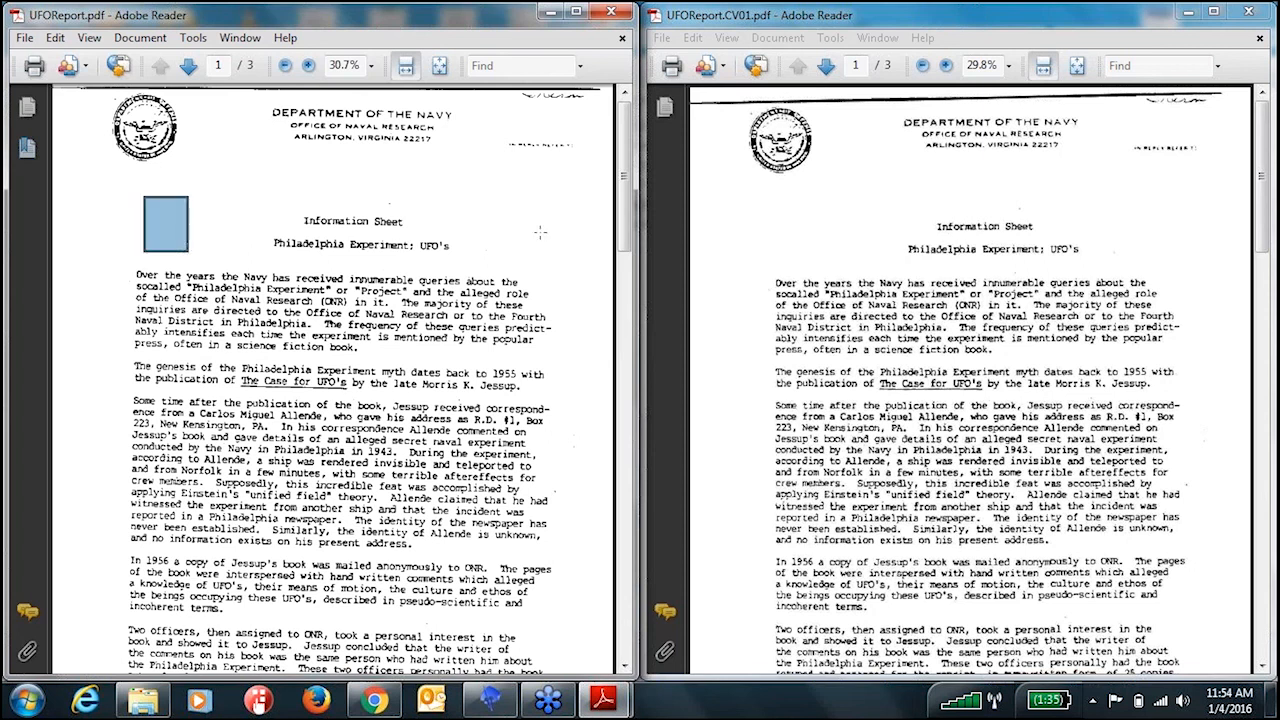
left_click_drag(537, 232, 400, 416)
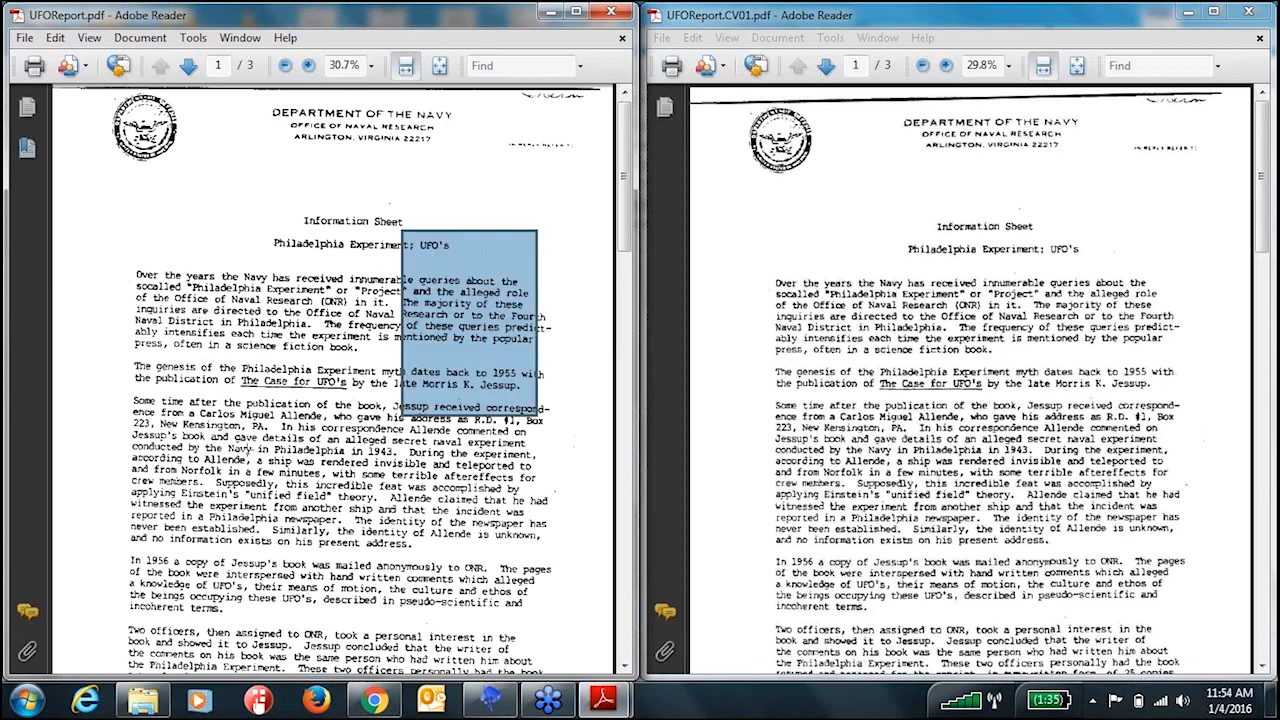
left_click_drag(120, 246, 392, 455)
left_click(553, 404)
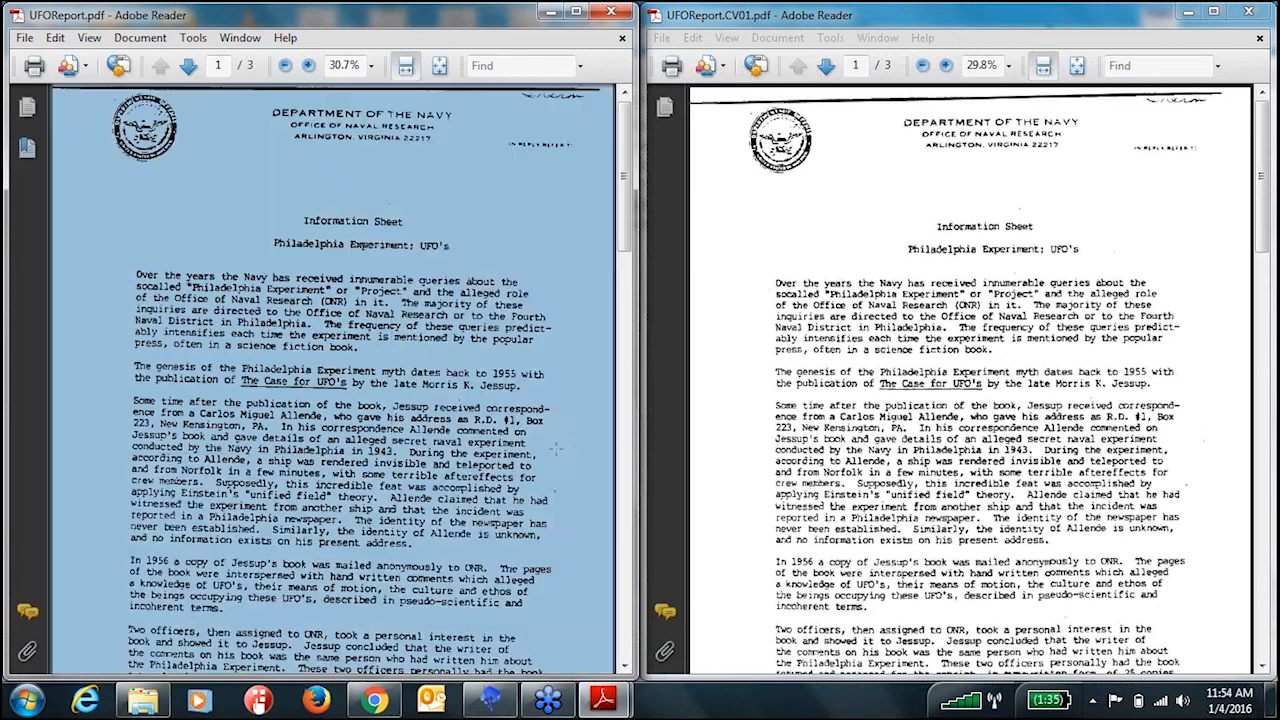
left_click(553, 404)
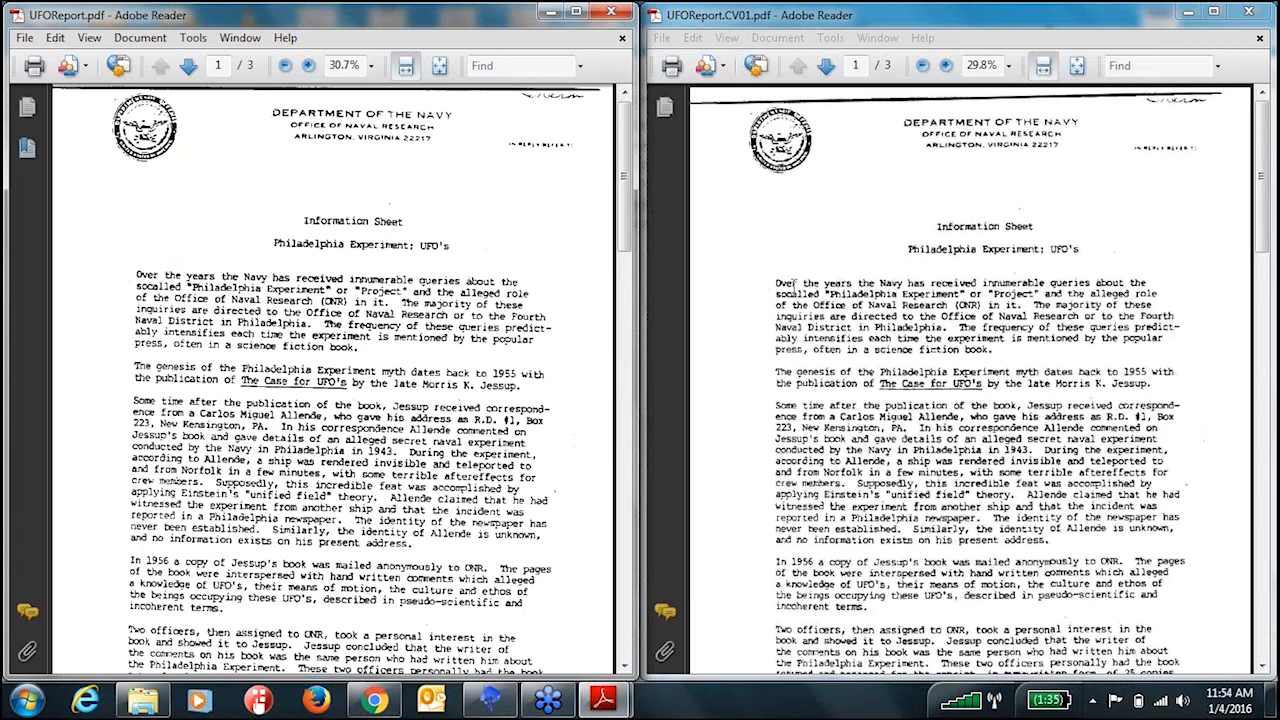
left_click_drag(772, 280, 1188, 665)
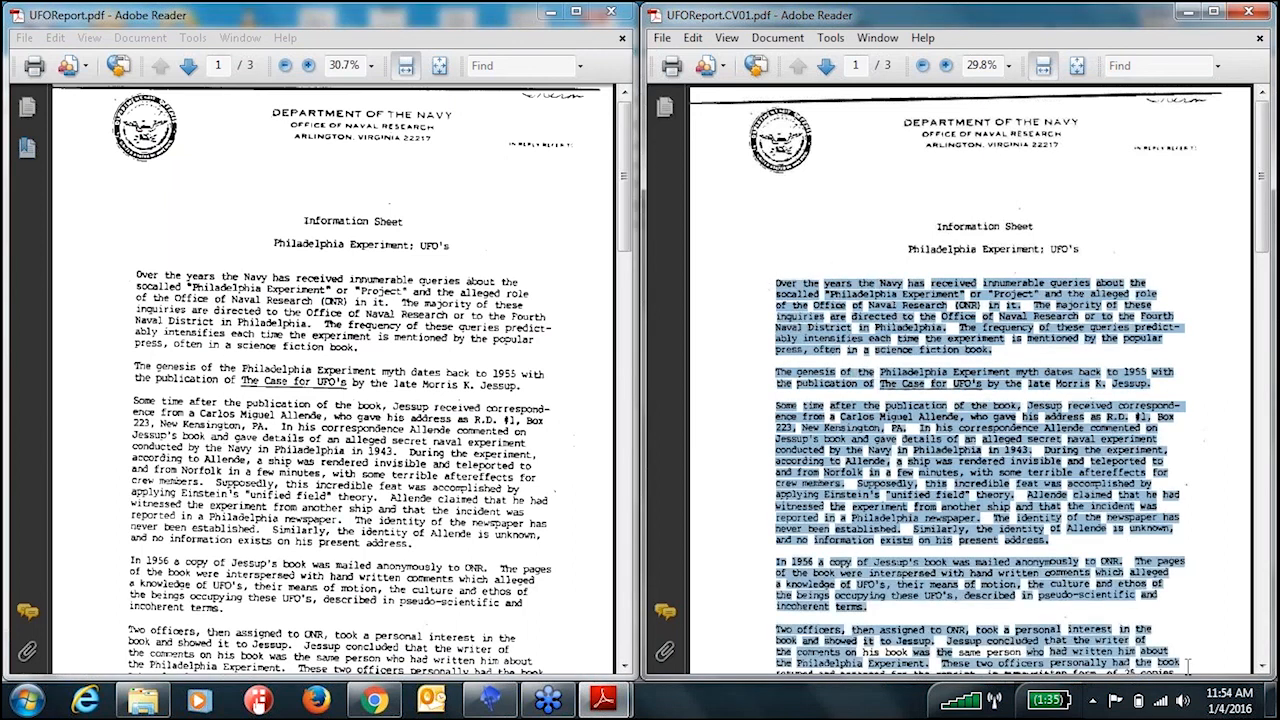
- Select part of the body text in UFOReport.CV01.pdf again and clear the selection
left_click(797, 228)
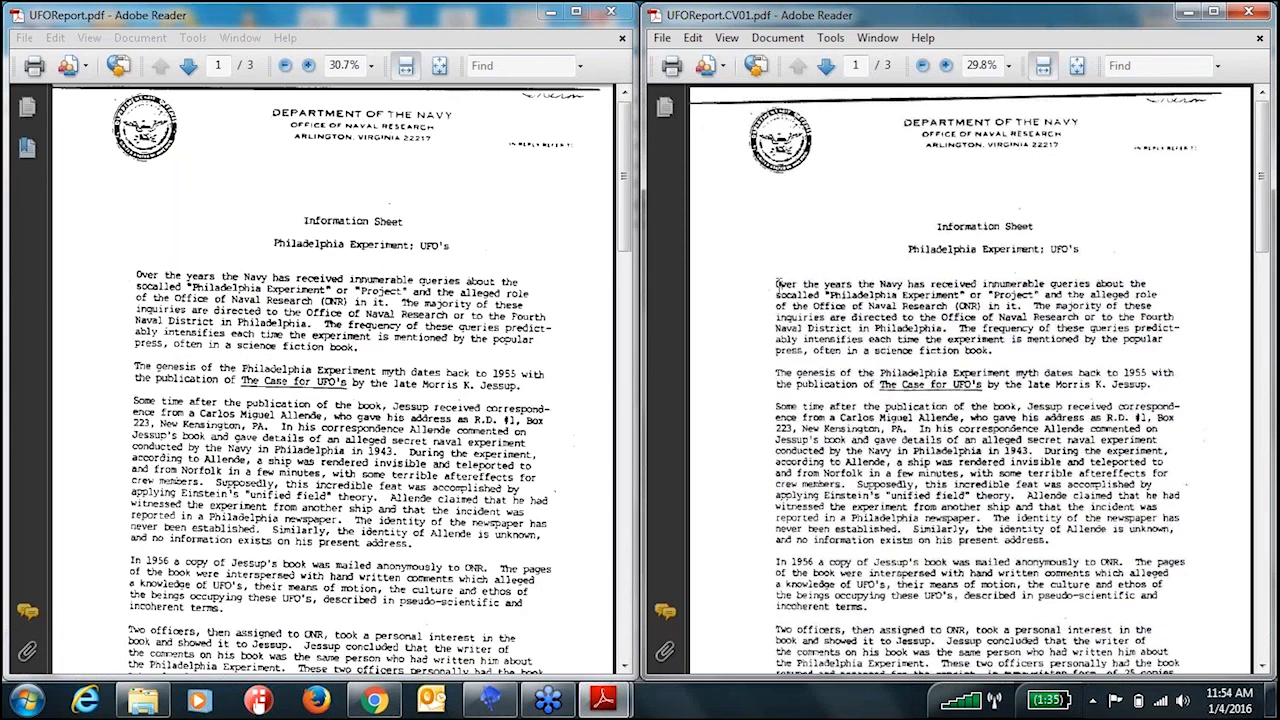
left_click_drag(777, 284, 1080, 562)
left_click(1044, 222)
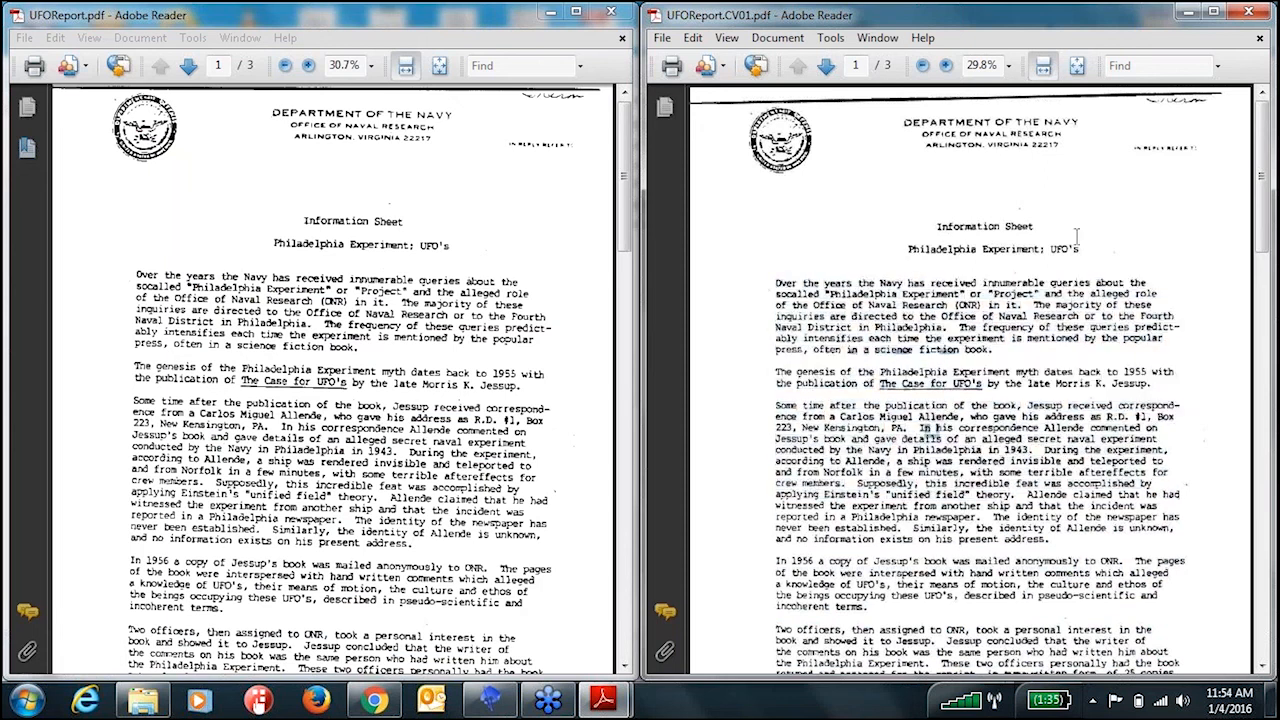
- Search UFOReport.CV01.pdf for "experiment" and go through every match until the end of the document
left_click(1130, 66)
type("experiment")
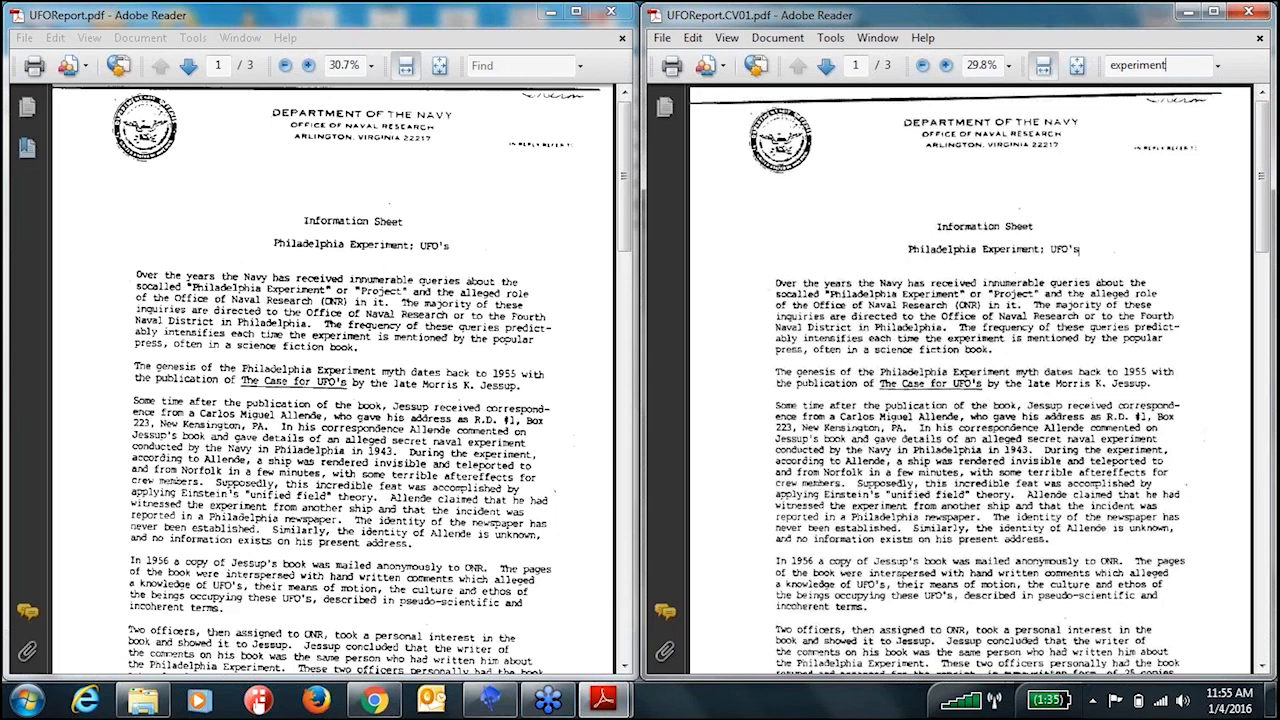
key("Return")
key("Return")
key("Return")
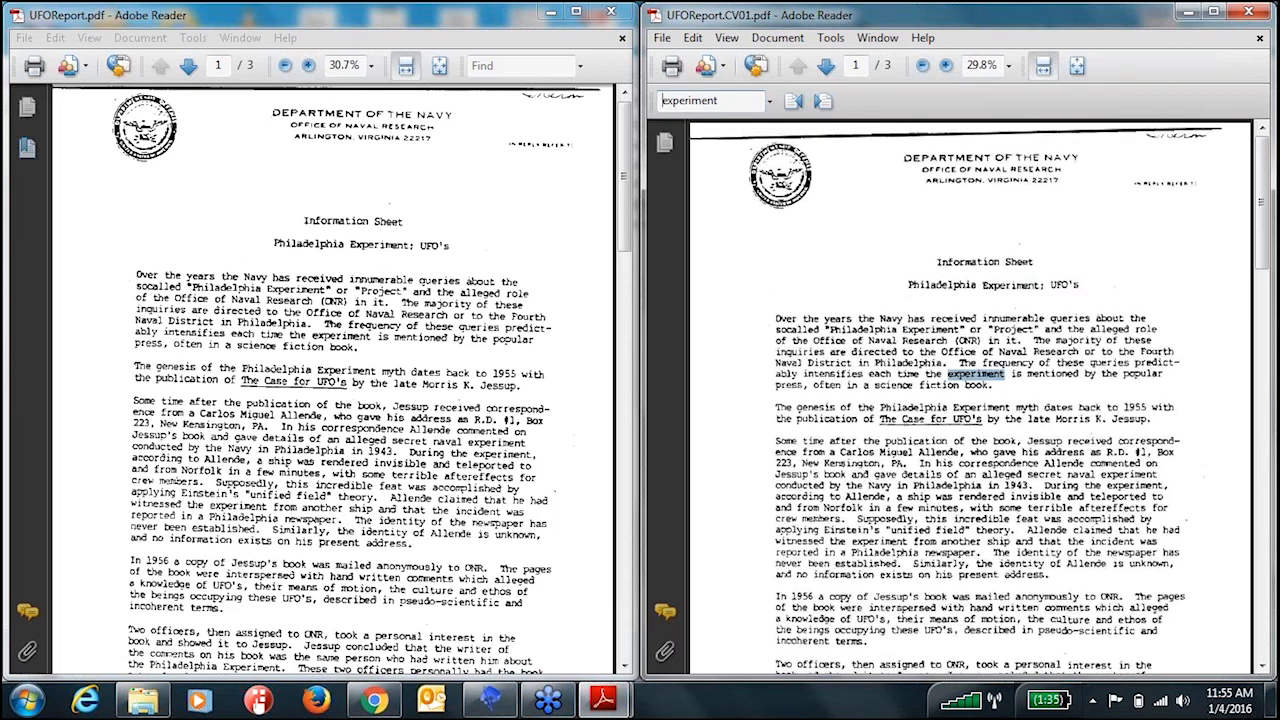
key("Return")
key("Return")
key("Return")
key("Return")
key("Return")
key("Return")
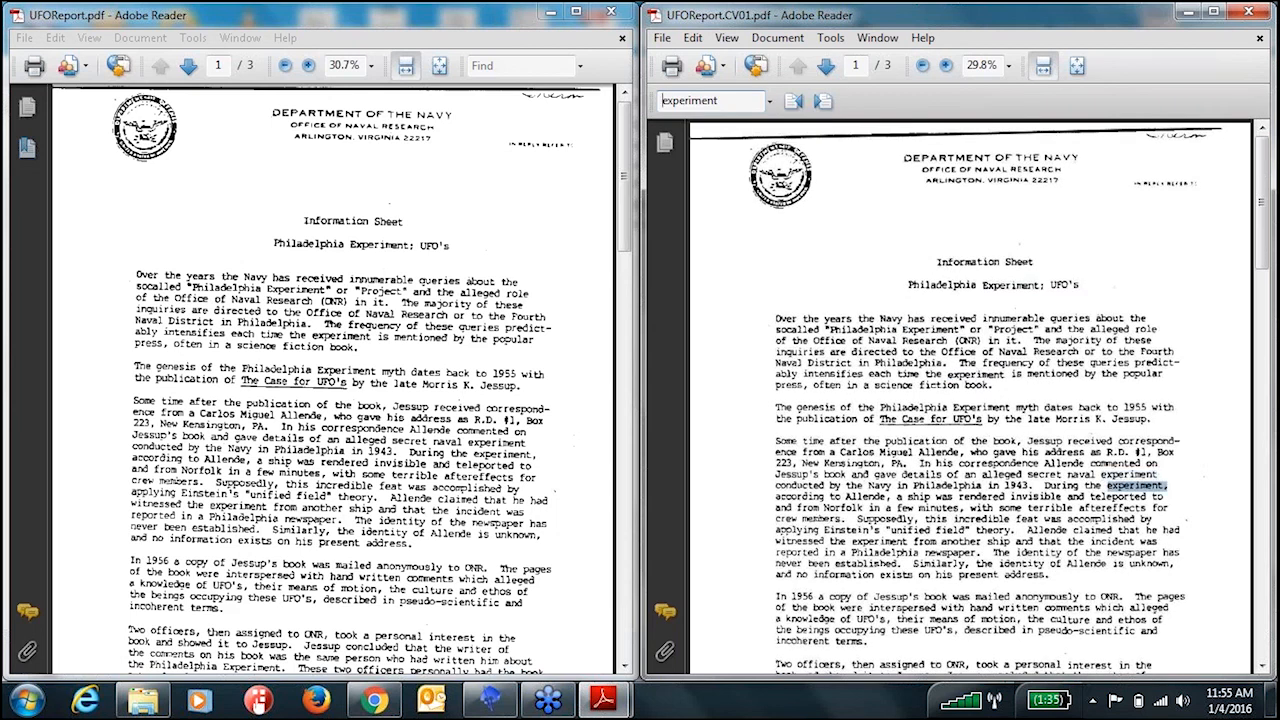
key("Return")
key("Return")
key("Return")
key("Return")
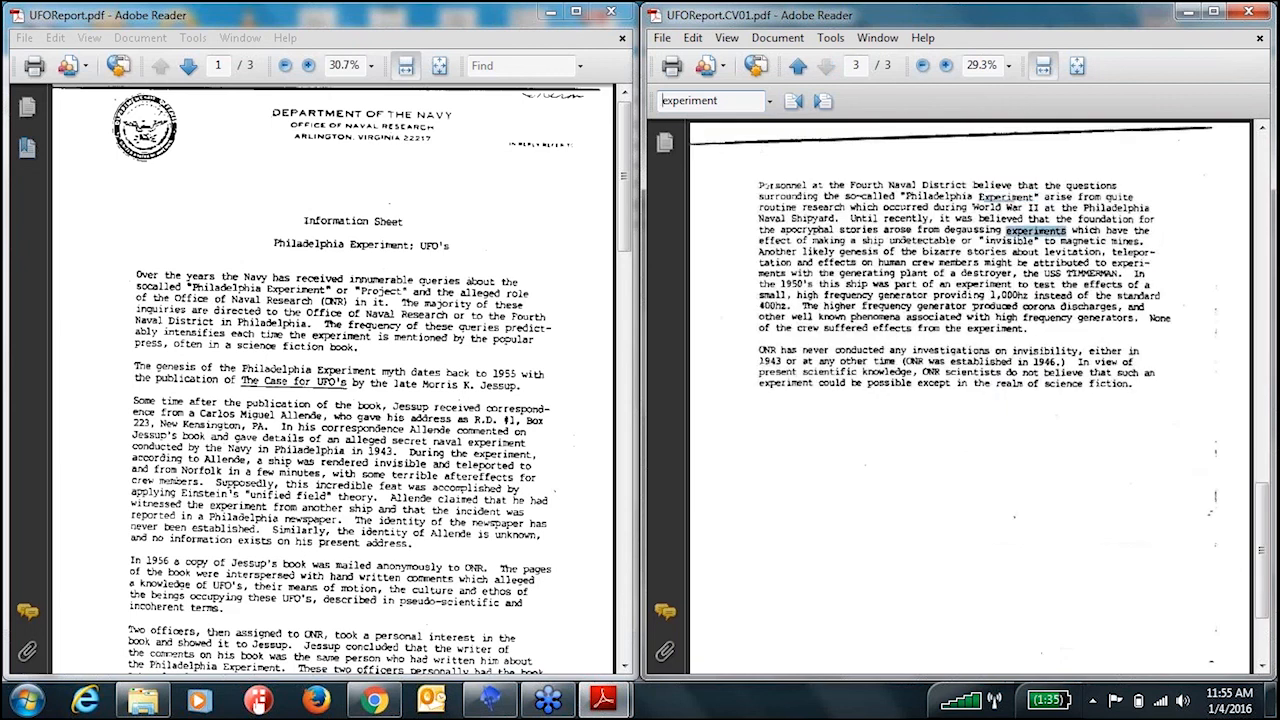
key("Return")
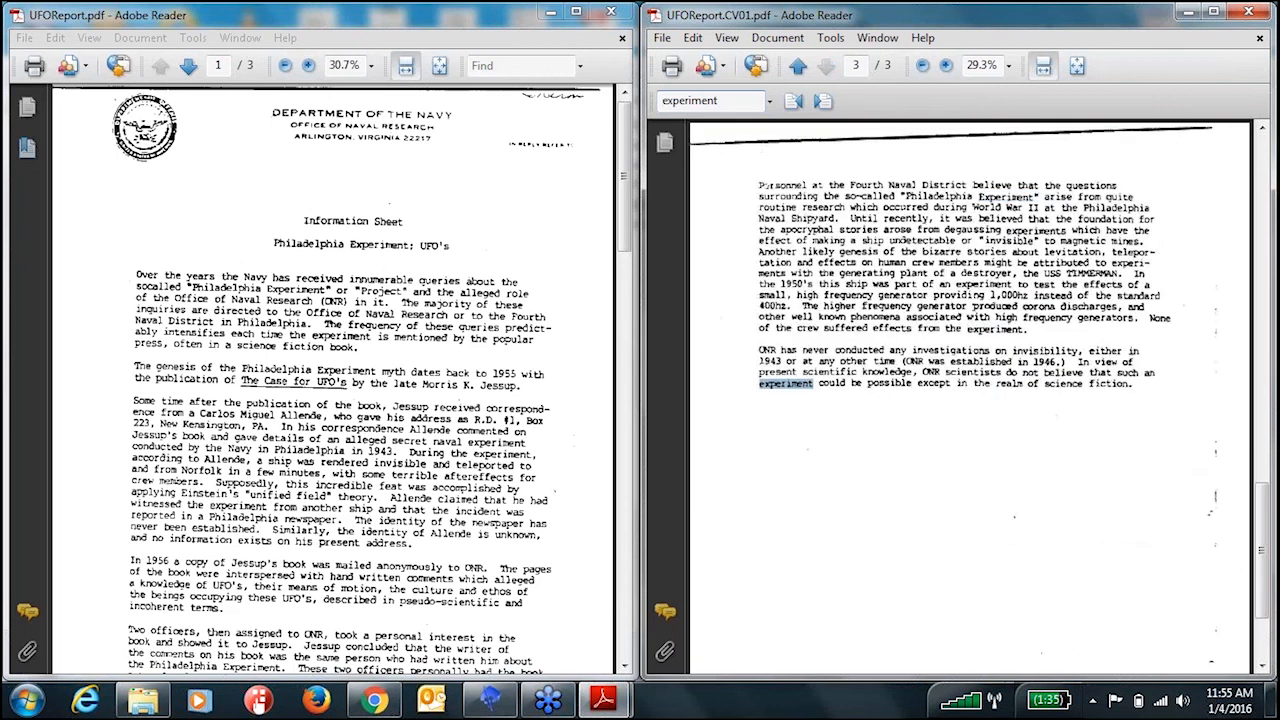
key("Return")
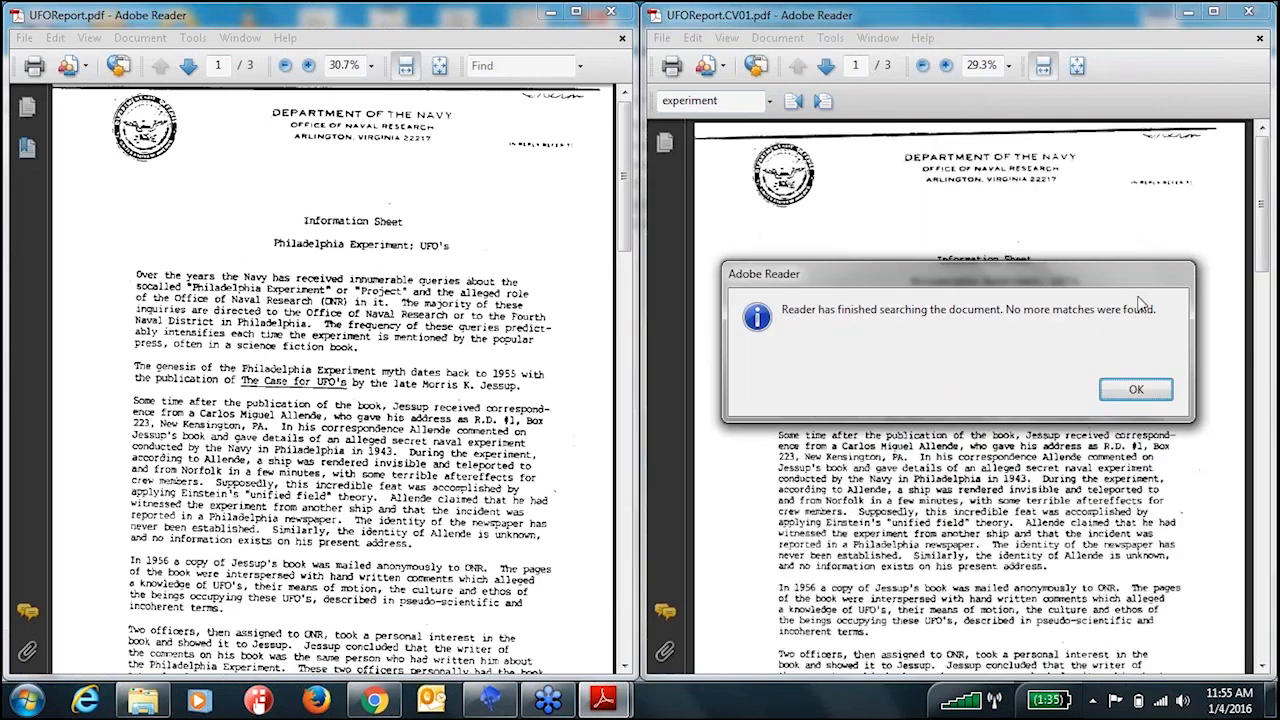
left_click(1140, 390)
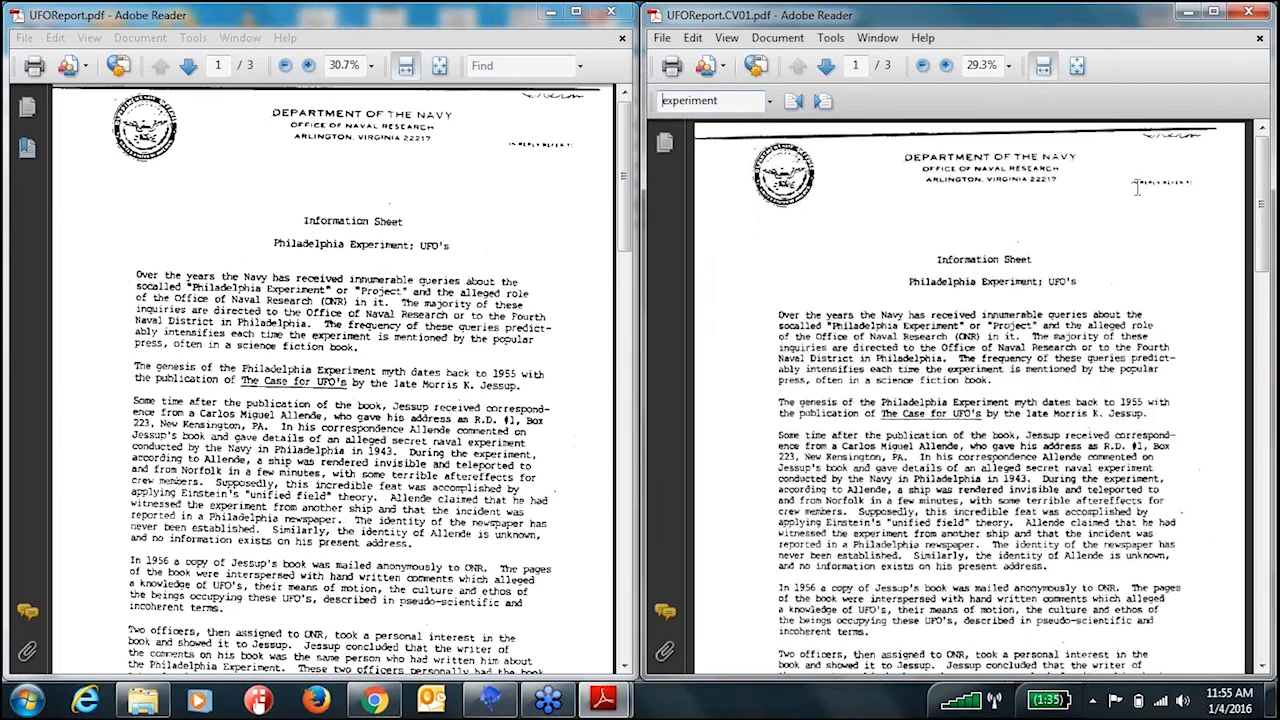
- Close both UFOReport documents and show the original starr TIFF image beside the converted starr PDF
left_click(1249, 12)
left_click(611, 12)
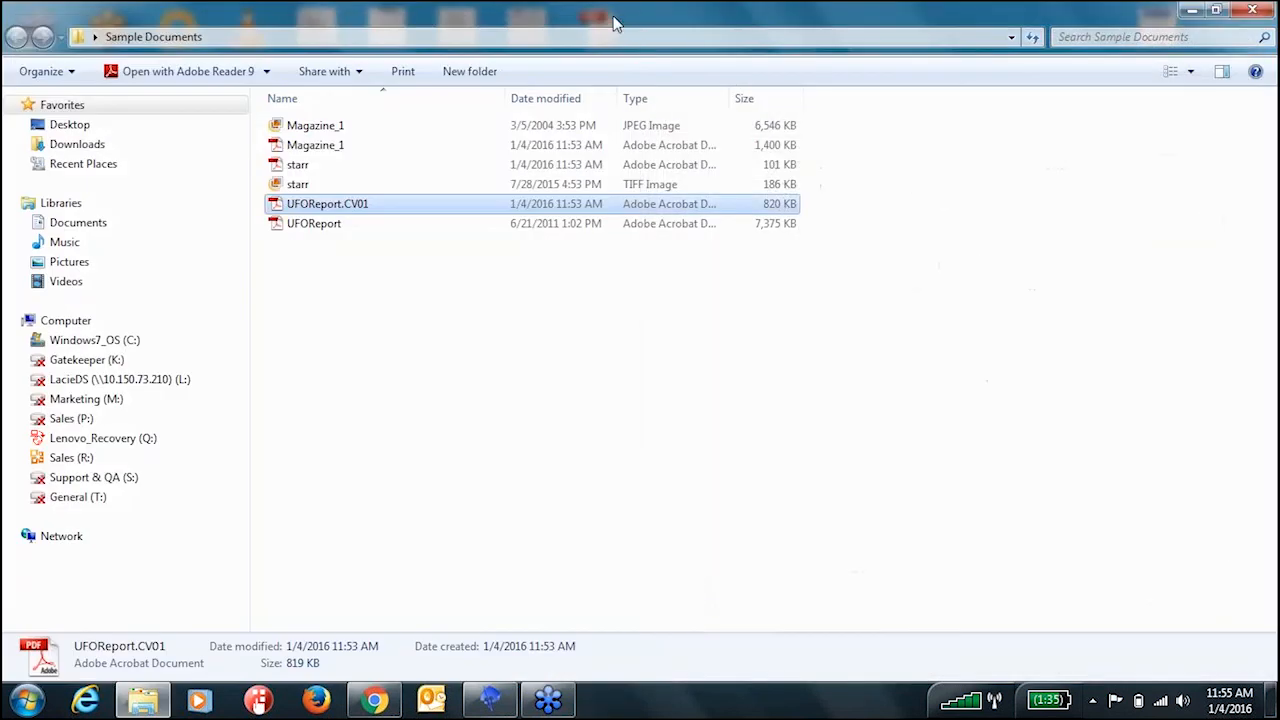
left_click(520, 188)
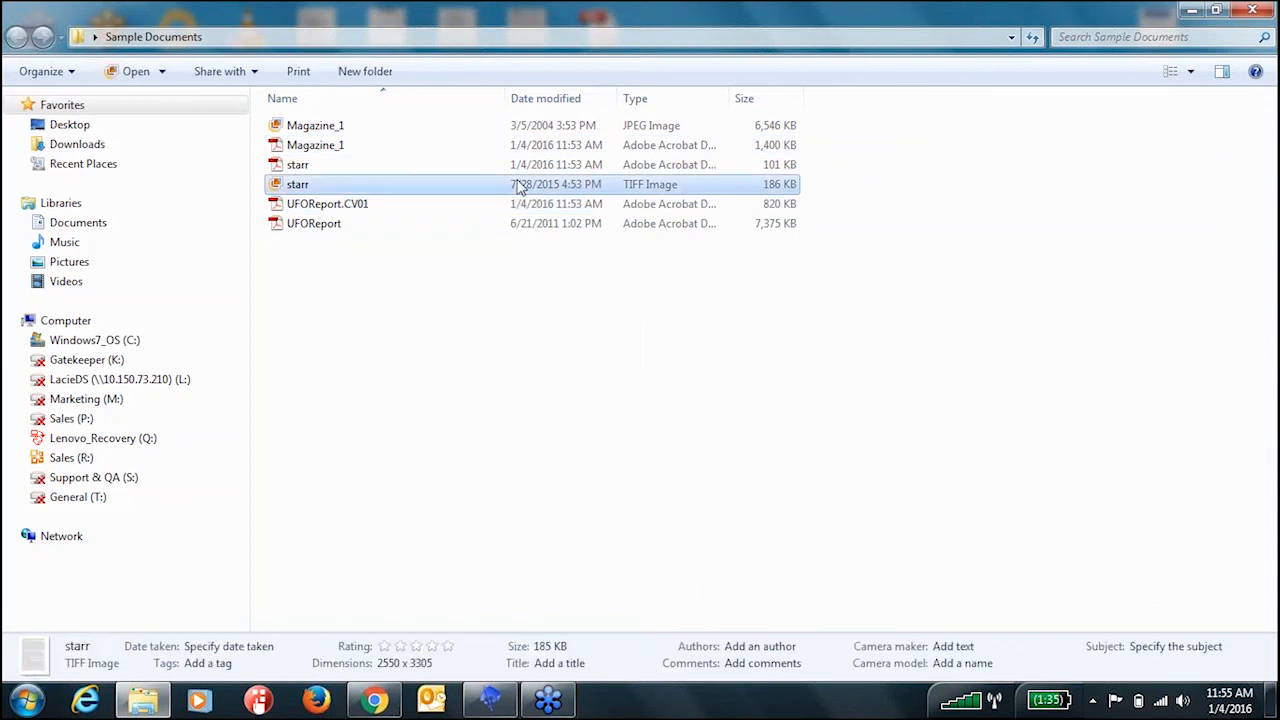
double_click(520, 188)
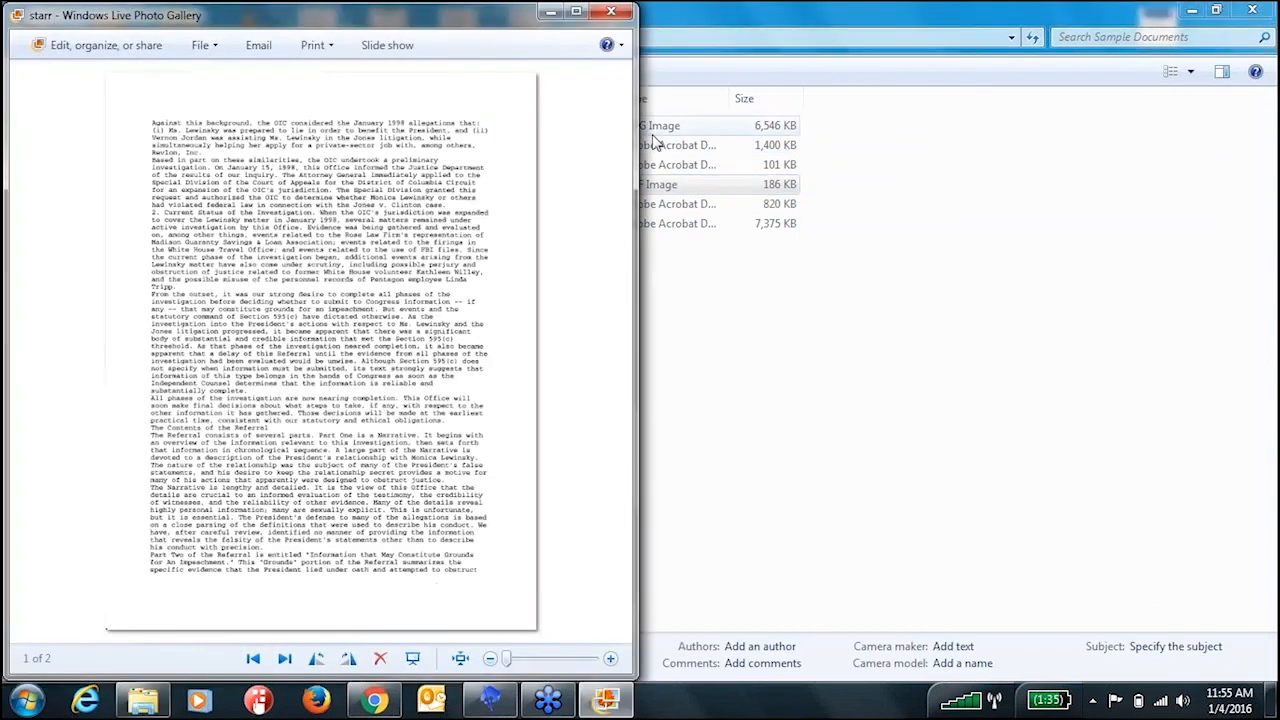
double_click(697, 165)
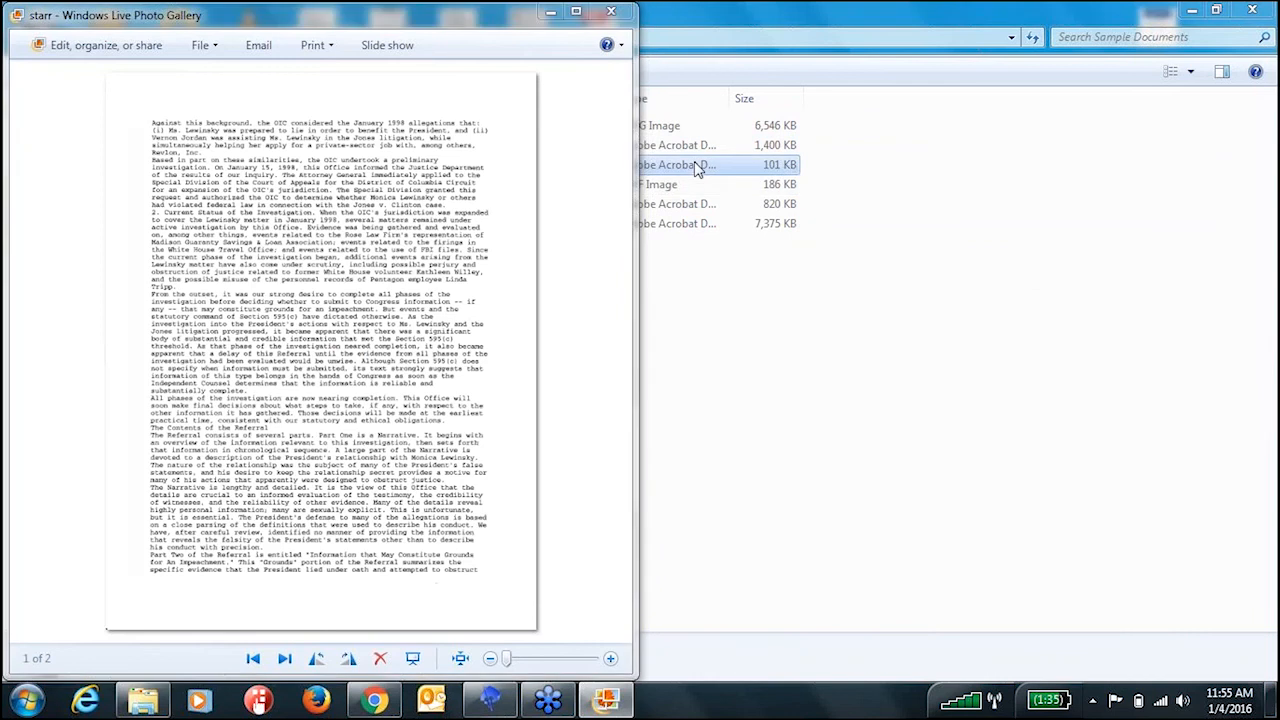
left_click_drag(401, 15, 1278, 10)
left_click(605, 706)
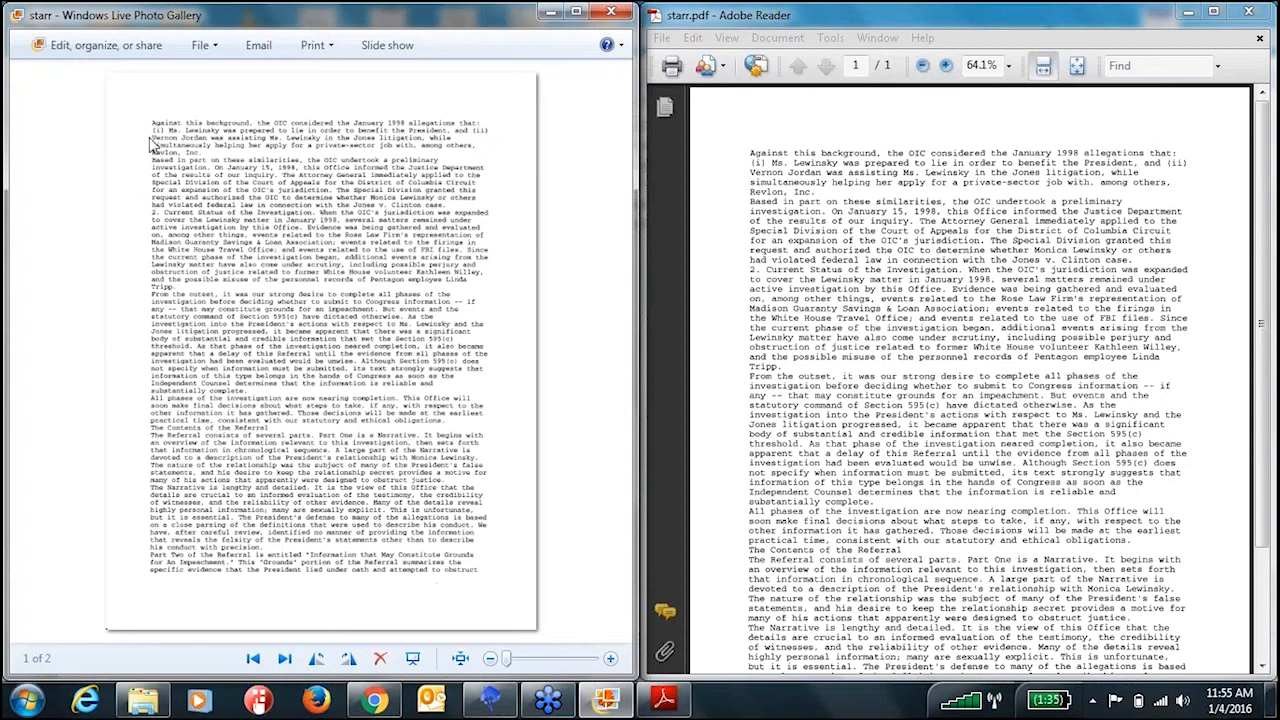
- Check the text in starr.pdf by selecting the body paragraphs and searching for "office" through its successive matches
left_click_drag(750, 152, 1180, 638)
left_click(1027, 160)
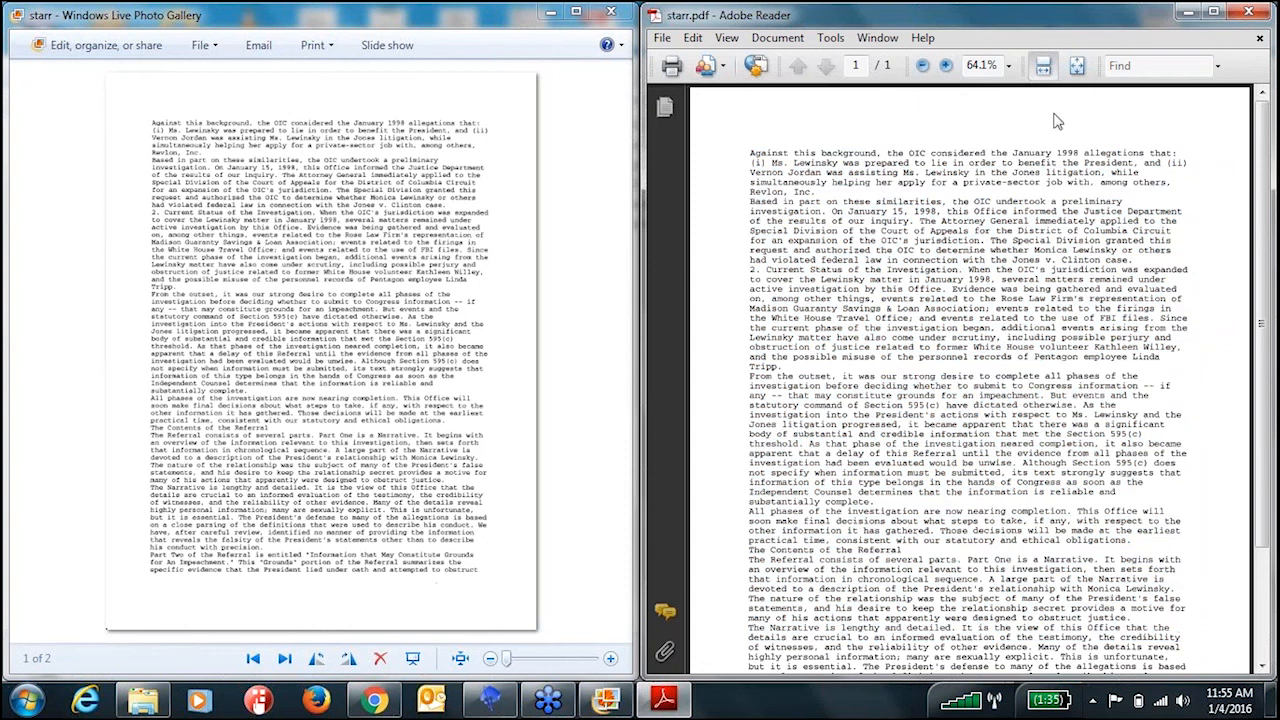
left_click(1130, 65)
type("office")
key("Return")
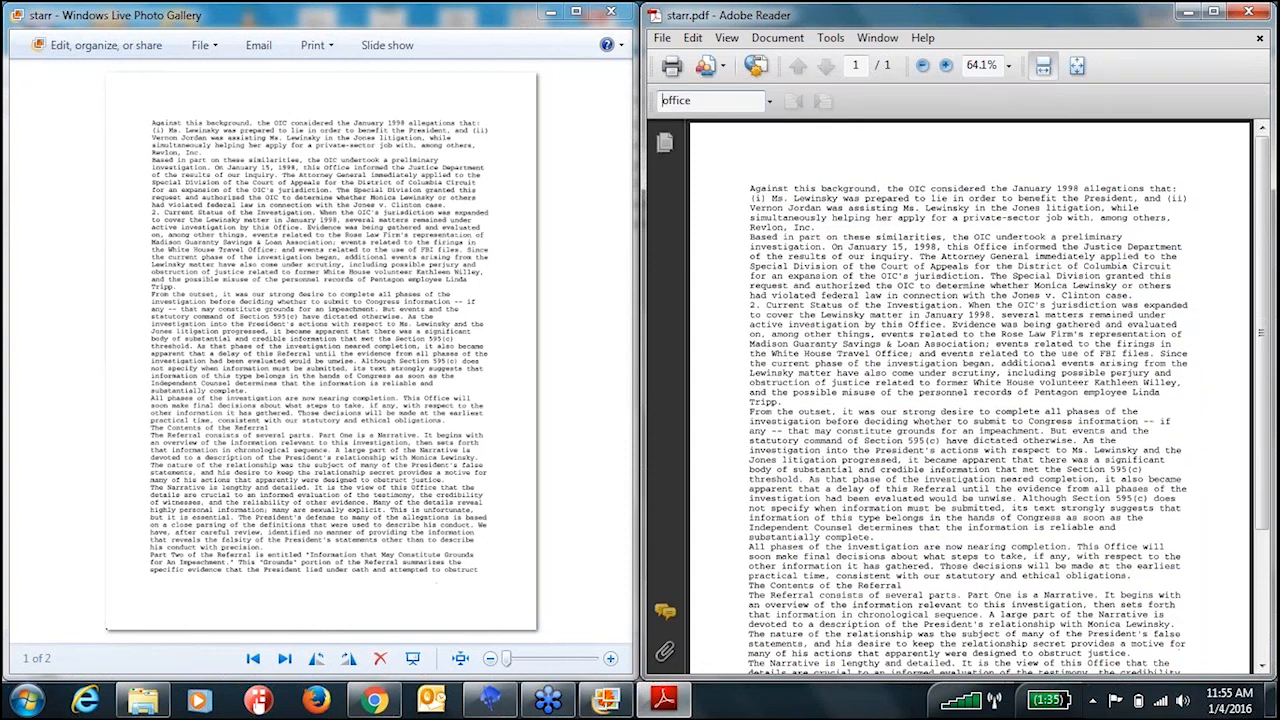
key("Return")
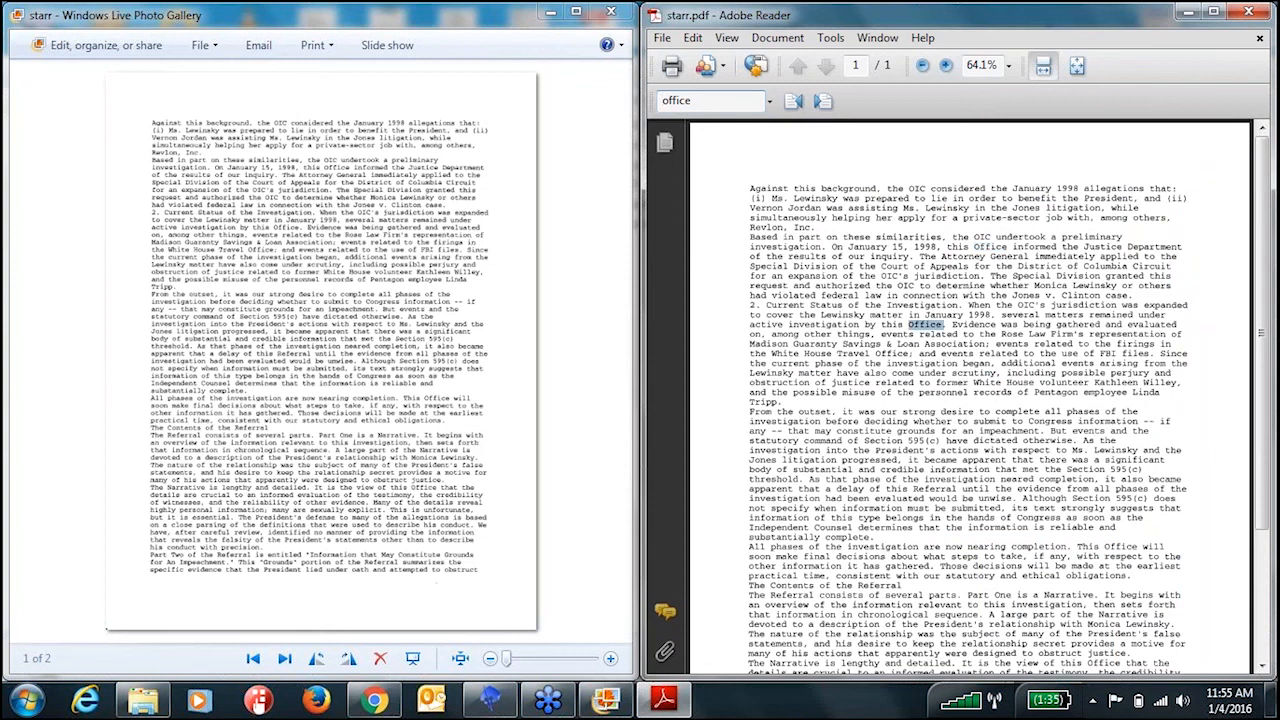
key("Return")
key("Return")
key("Return")
key("Return")
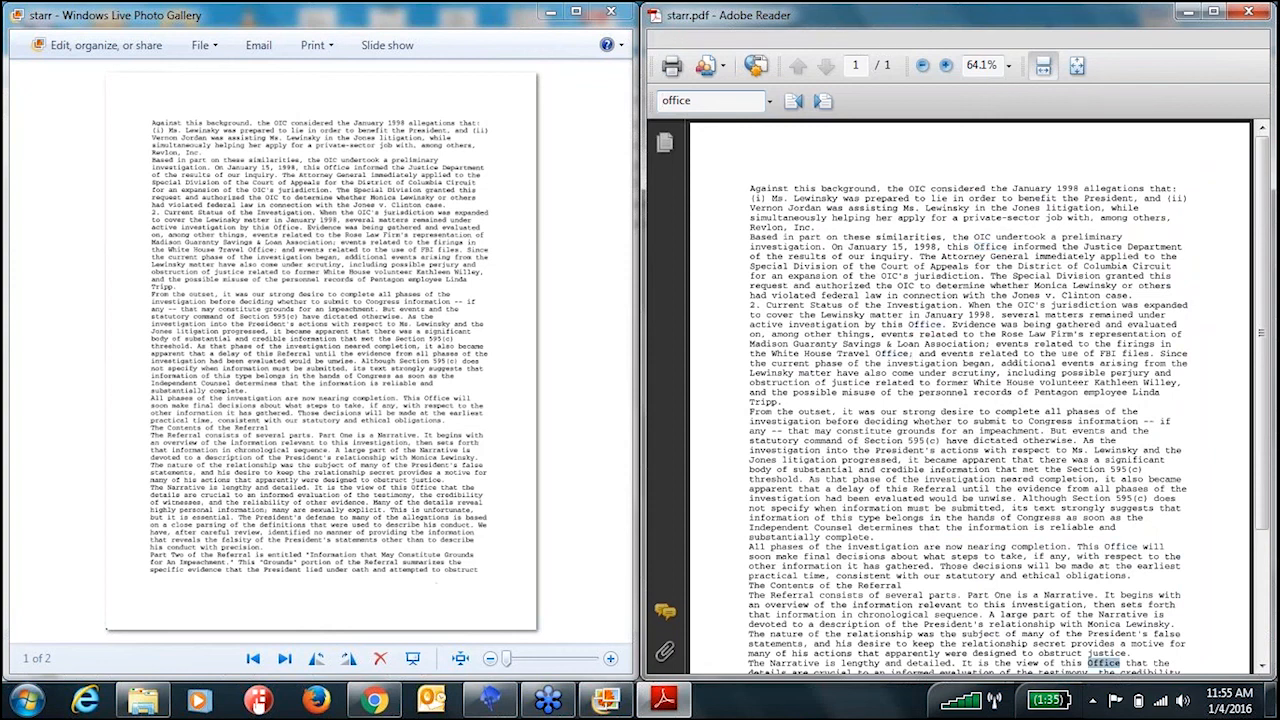
key("Return")
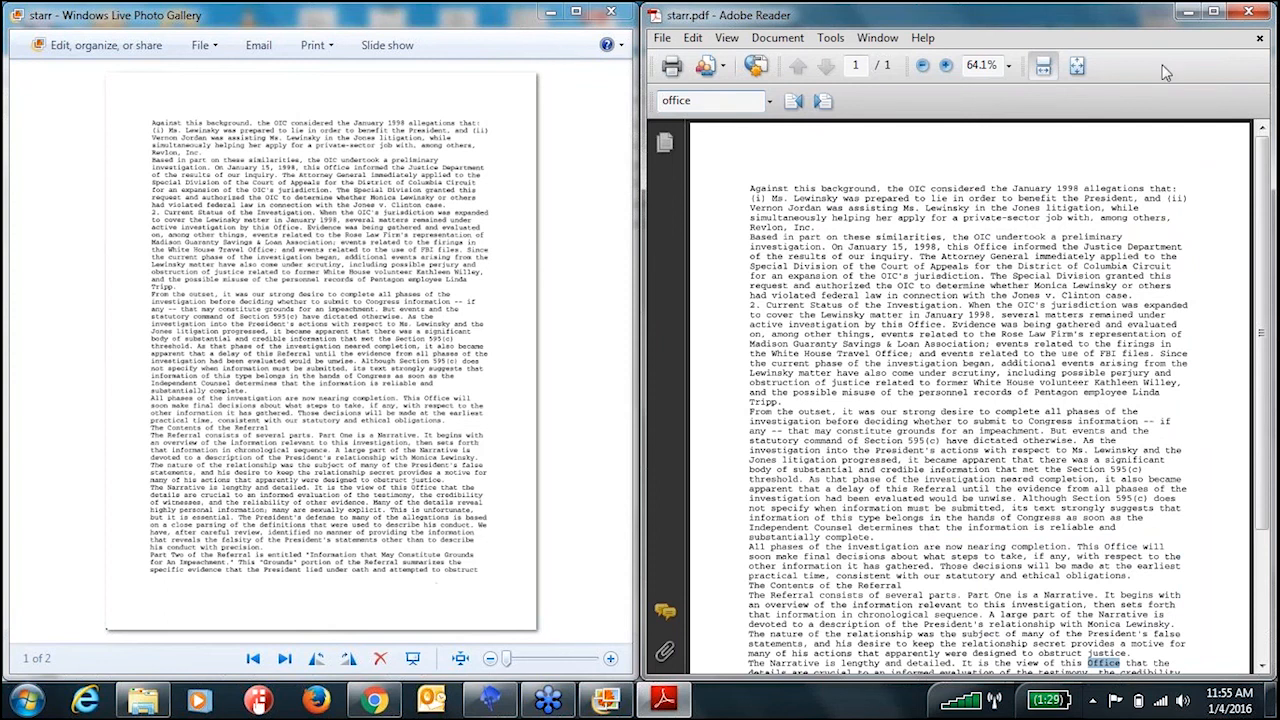
- Close both starr files and show the original Magazine_1 JPEG image beside the converted Magazine_1 PDF
left_click(1252, 16)
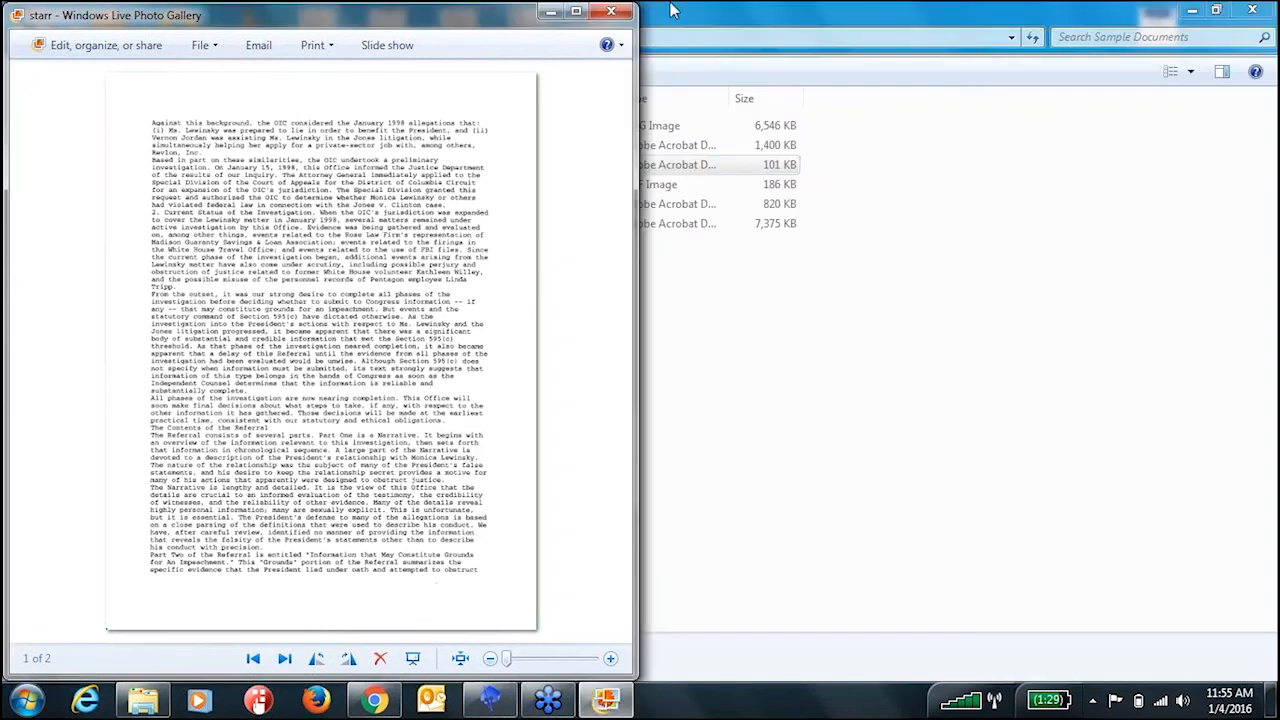
left_click(612, 12)
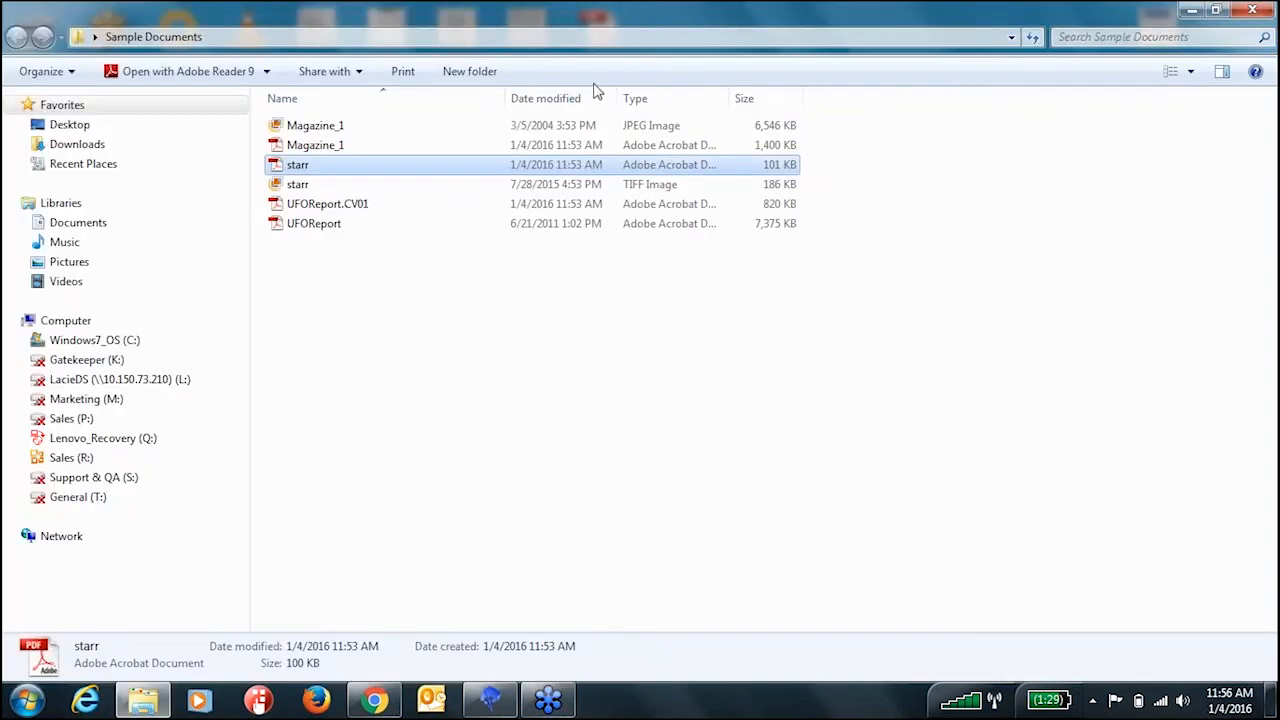
double_click(424, 147)
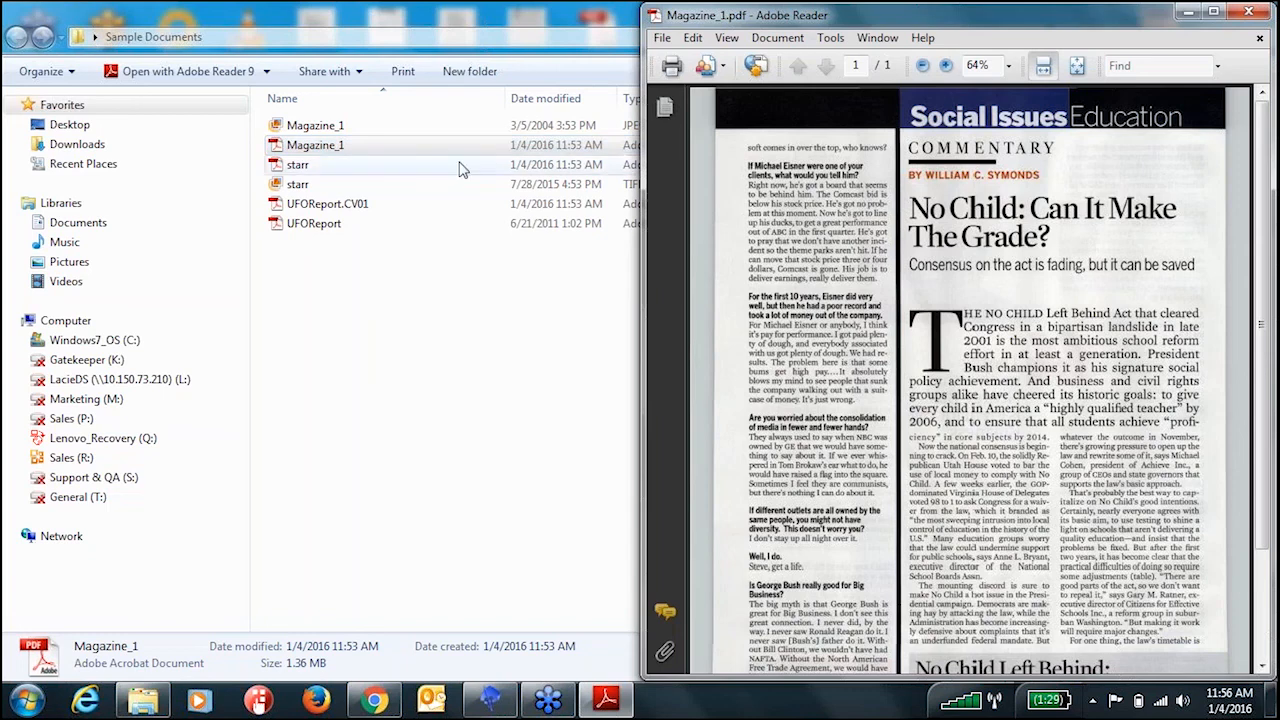
double_click(487, 126)
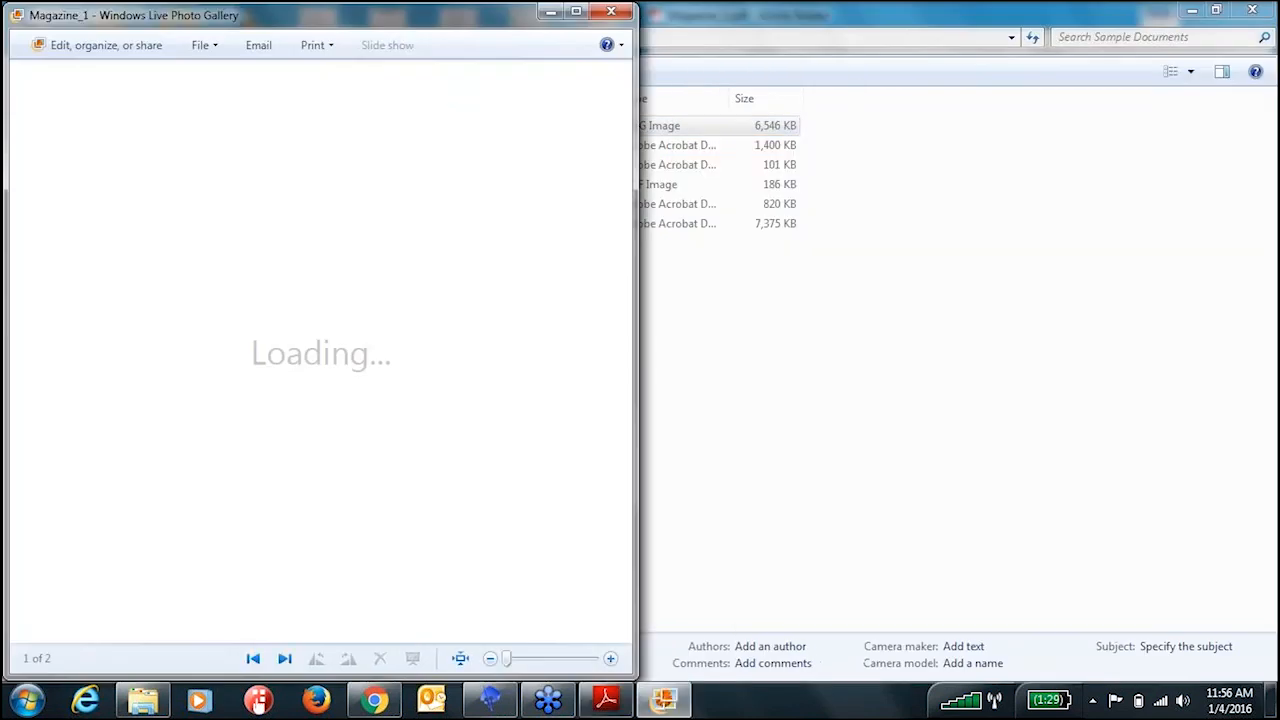
left_click(605, 703)
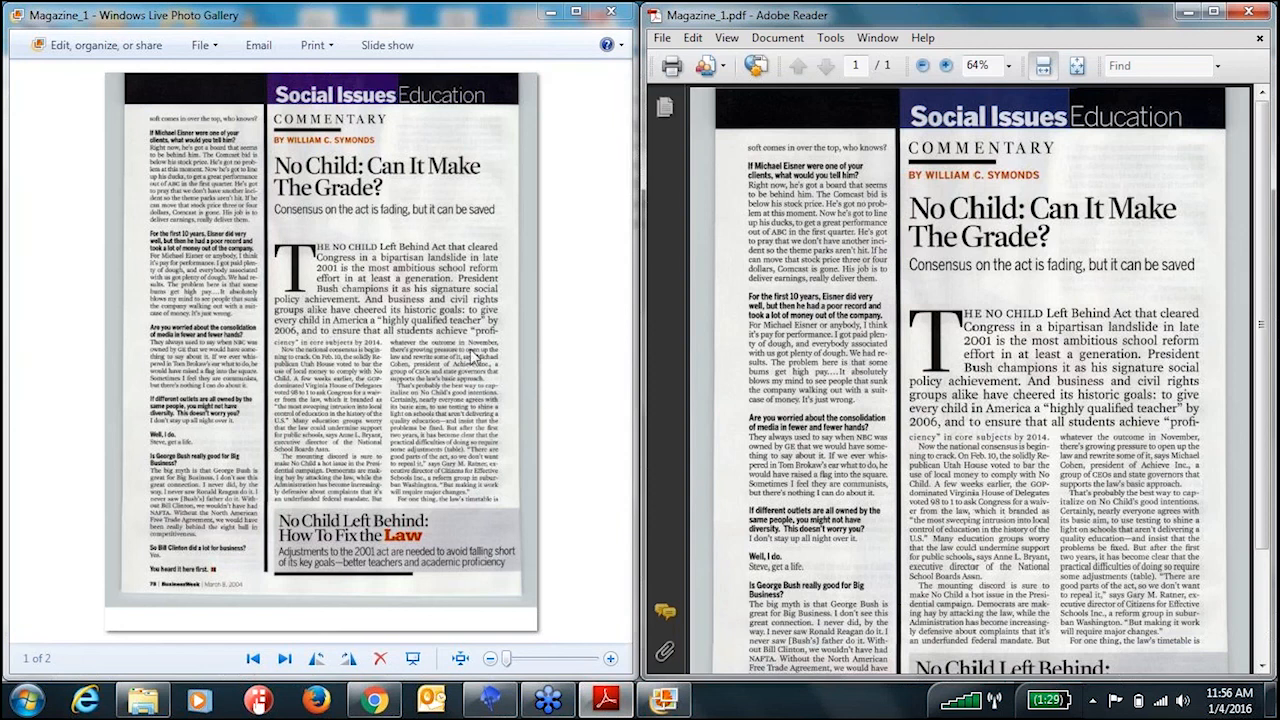
- Compare text selectability by trying the text in the Magazine_1 image and selecting the article text in Magazine_1.pdf
left_click(200, 167)
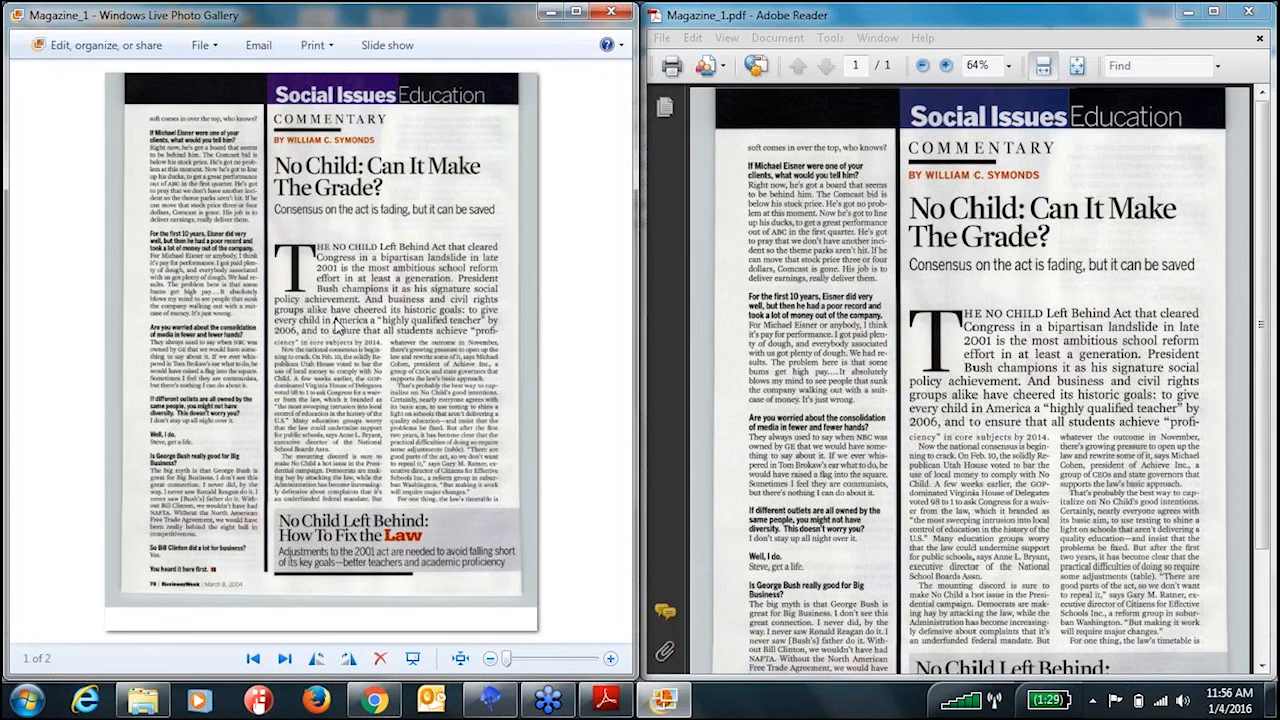
left_click_drag(755, 149, 1195, 640)
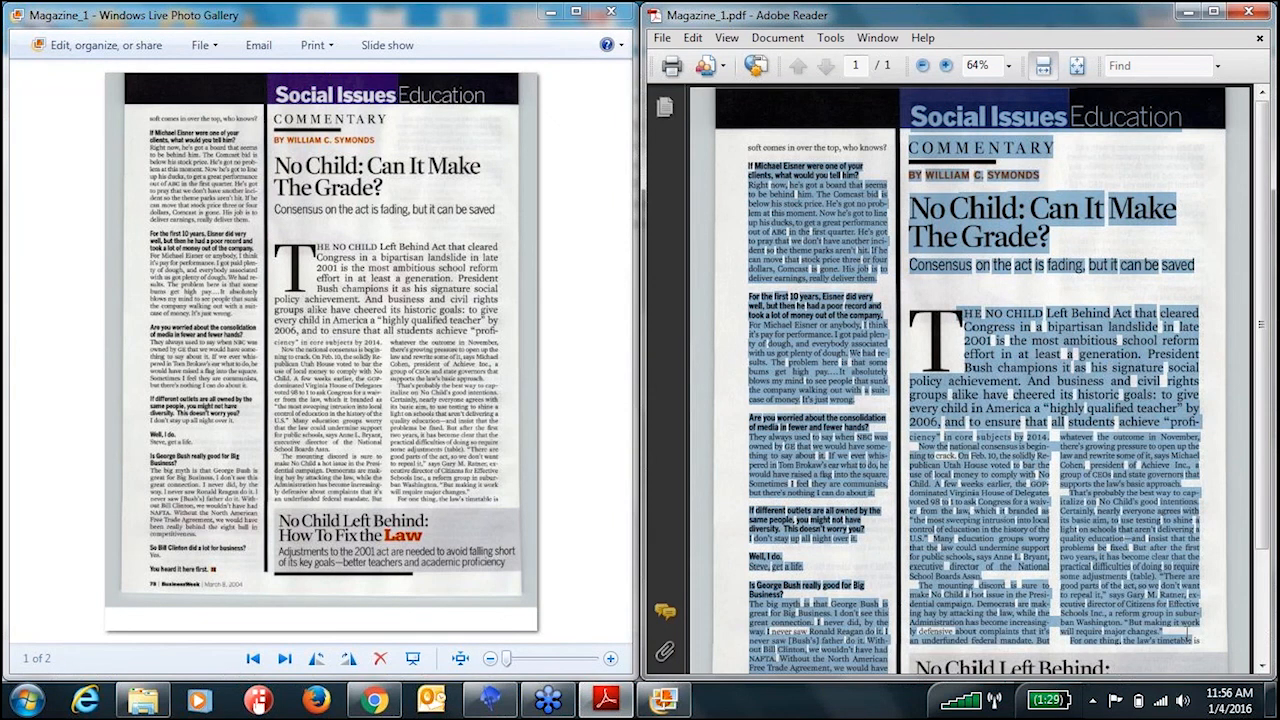
left_click(996, 297)
- Search Magazine_1.pdf for "child" and go through the successive matches in the article
key("ctrl+f")
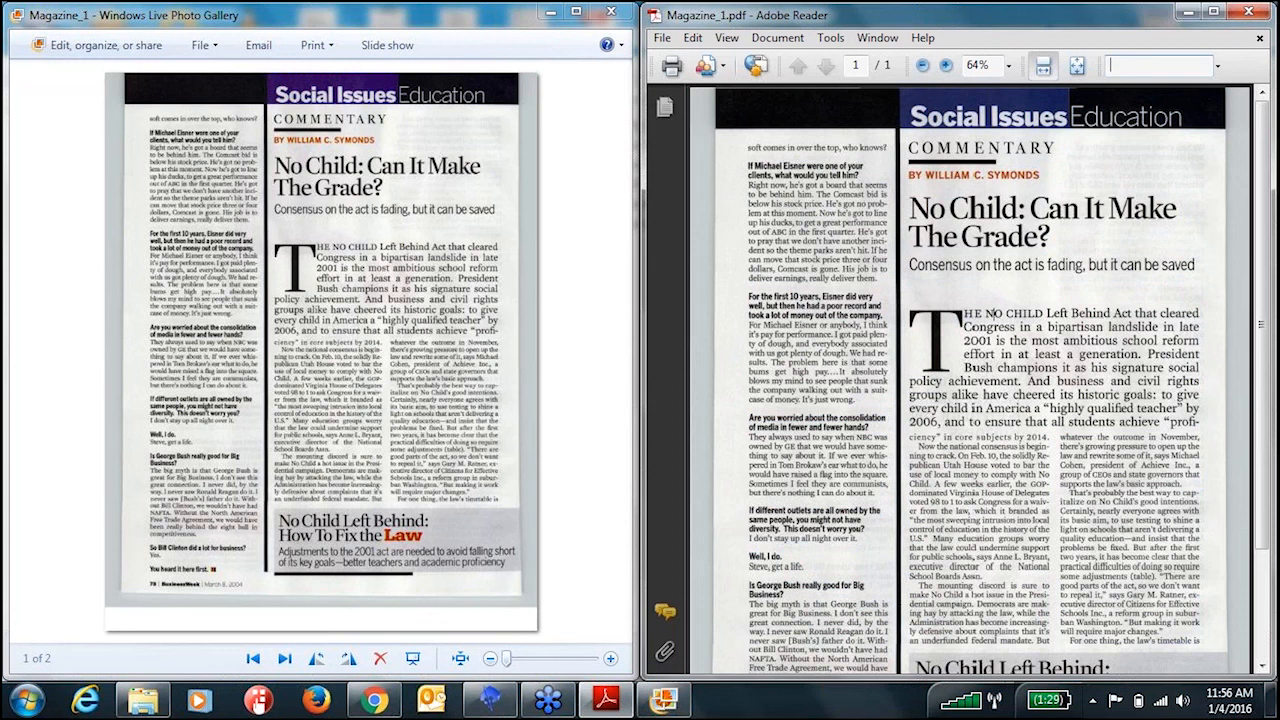
type("child")
key("Return")
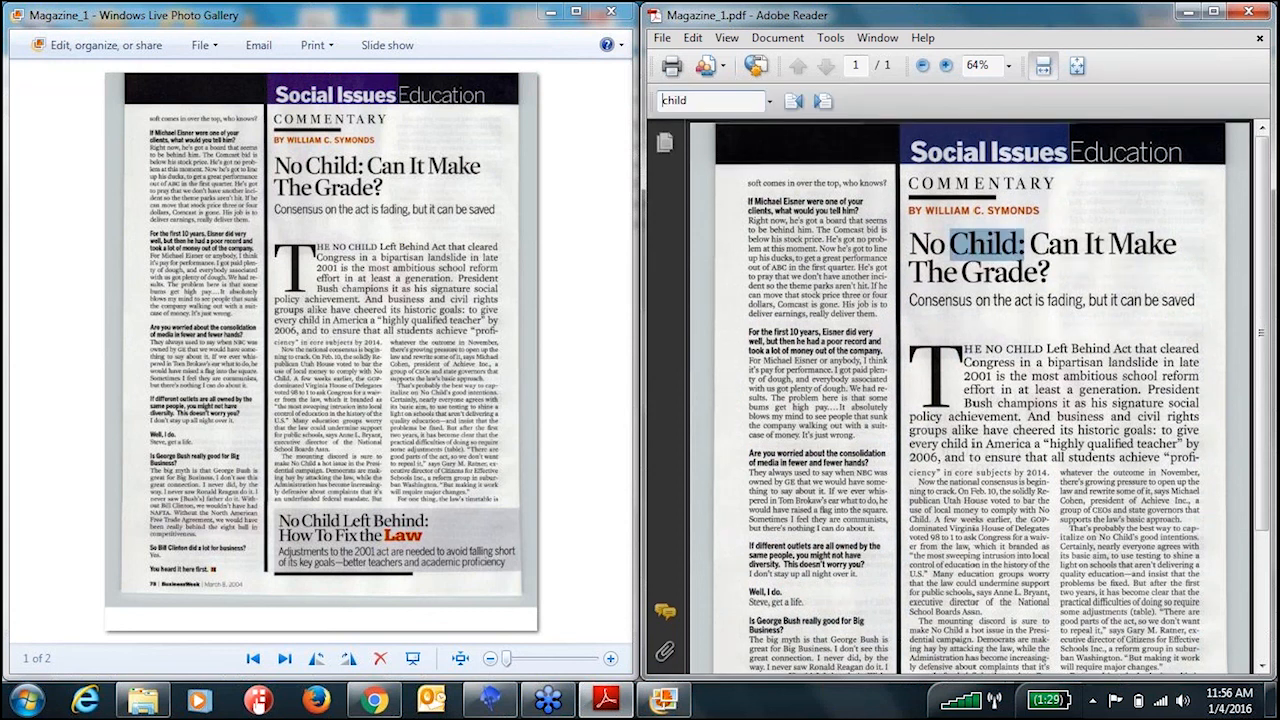
key("Return")
key("Return")
key("Return")
key("Return")
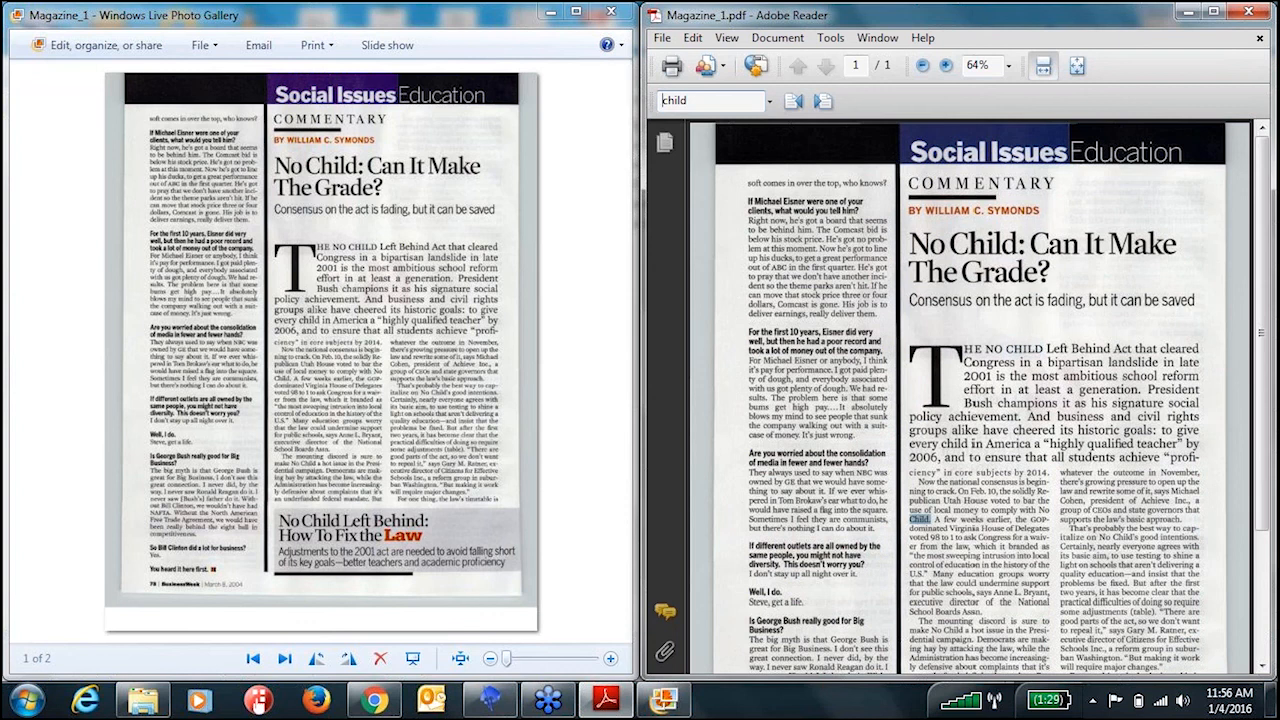
key("Return")
key("Return")
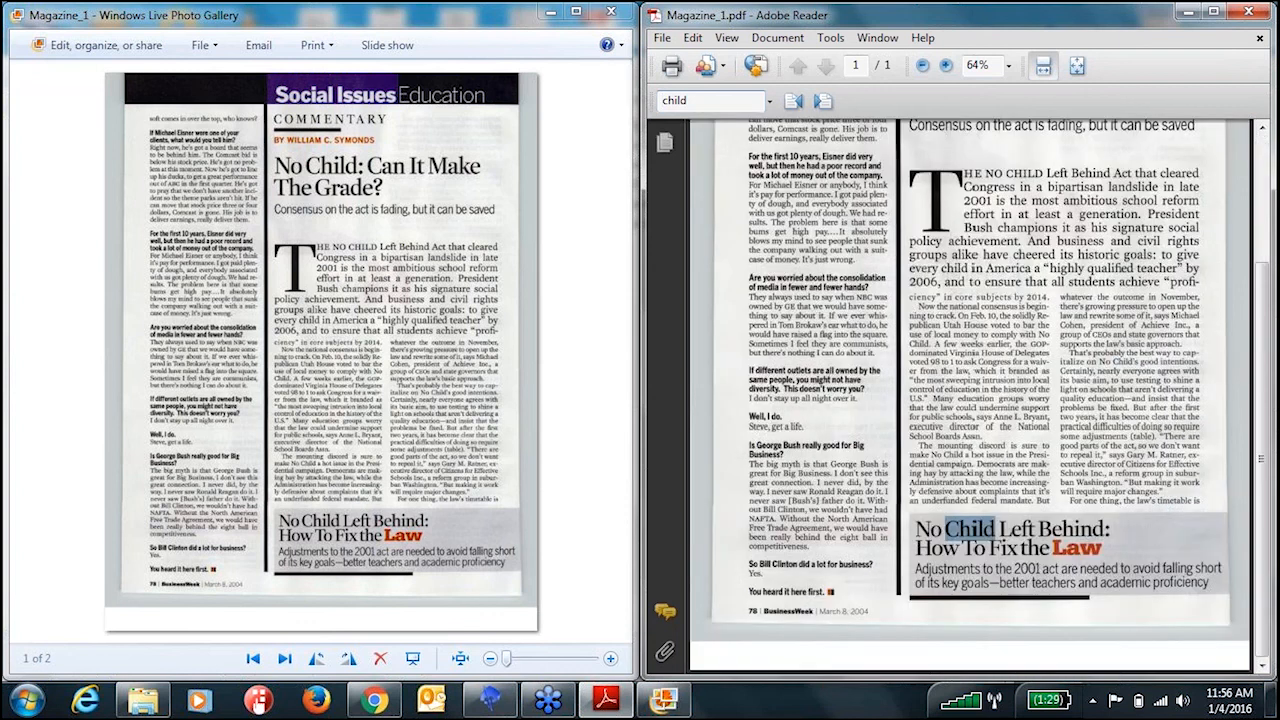
key("Return")
key("Return")
key("Return")
key("Return")
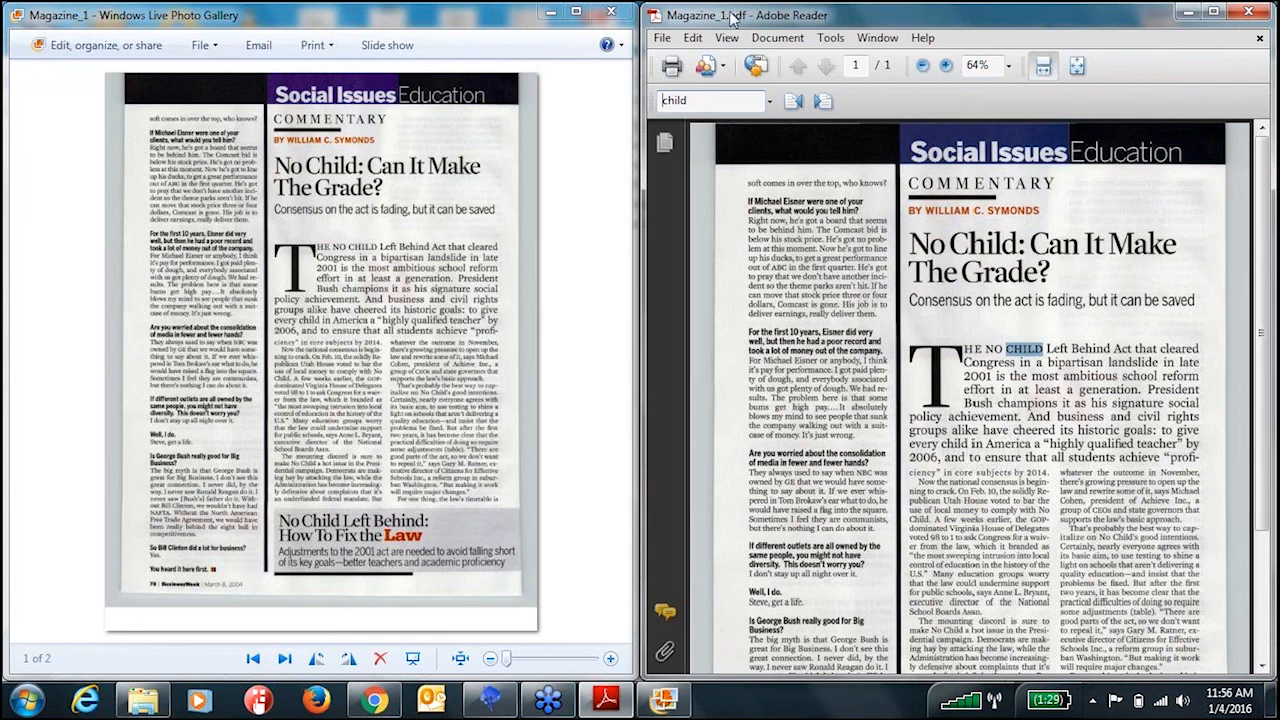
- Close the Magazine_1 image and PDF and switch back to CVISION Maestro Recognition Server
left_click(612, 14)
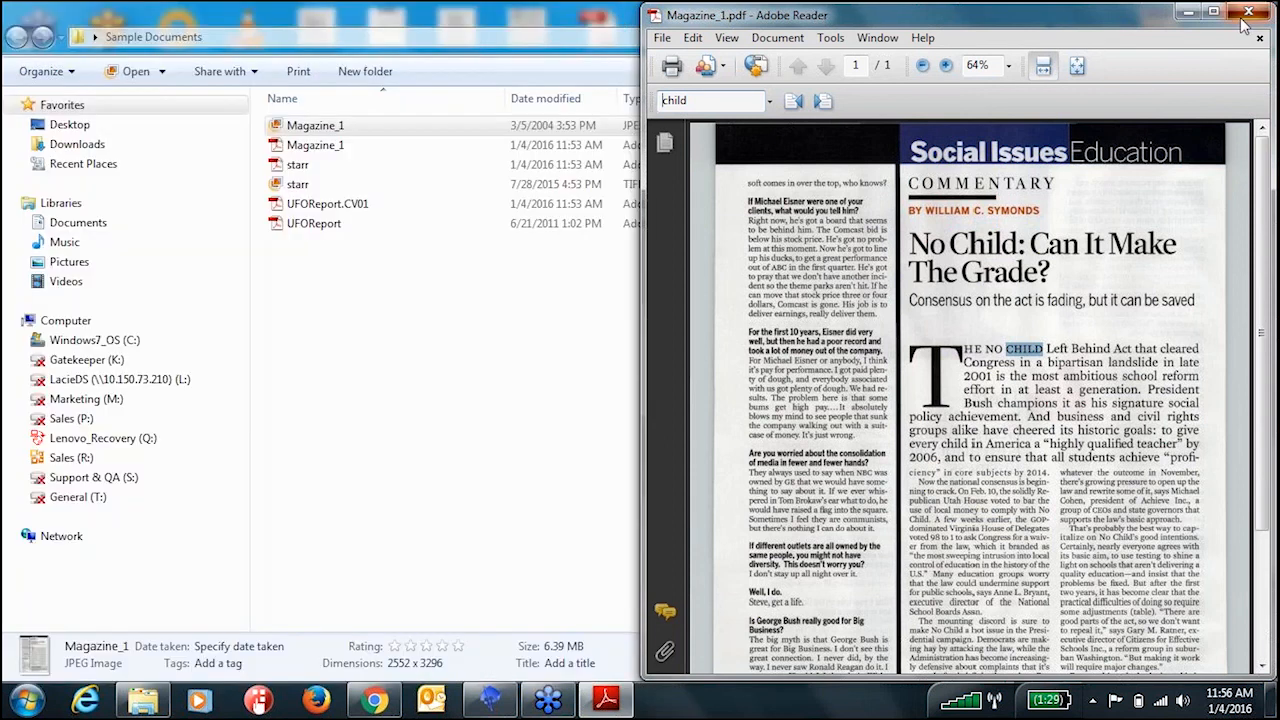
left_click(1248, 12)
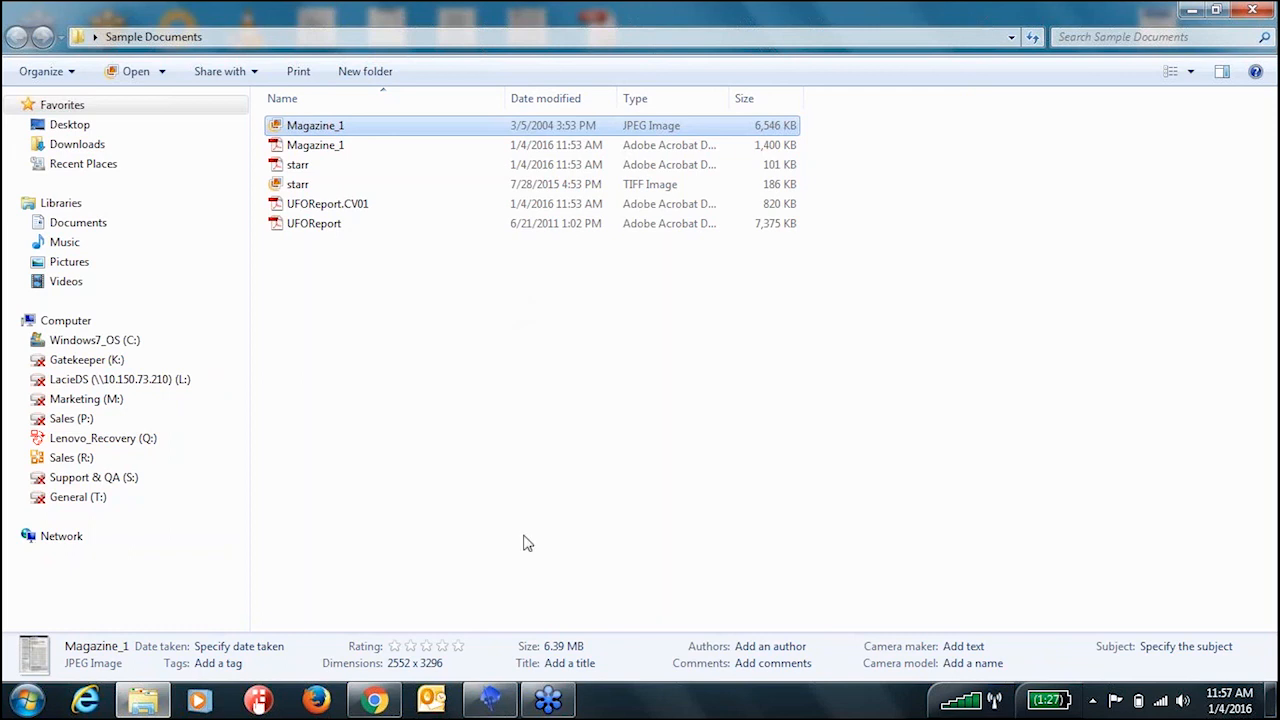
left_click(500, 708)
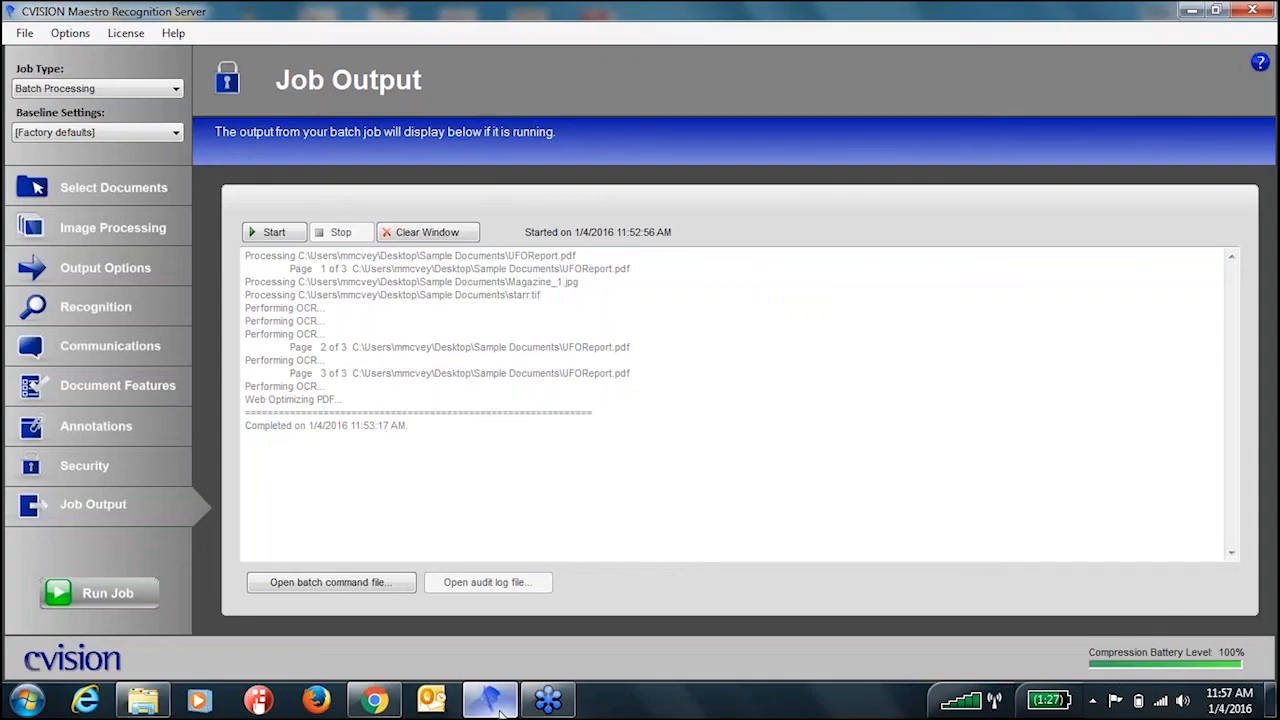